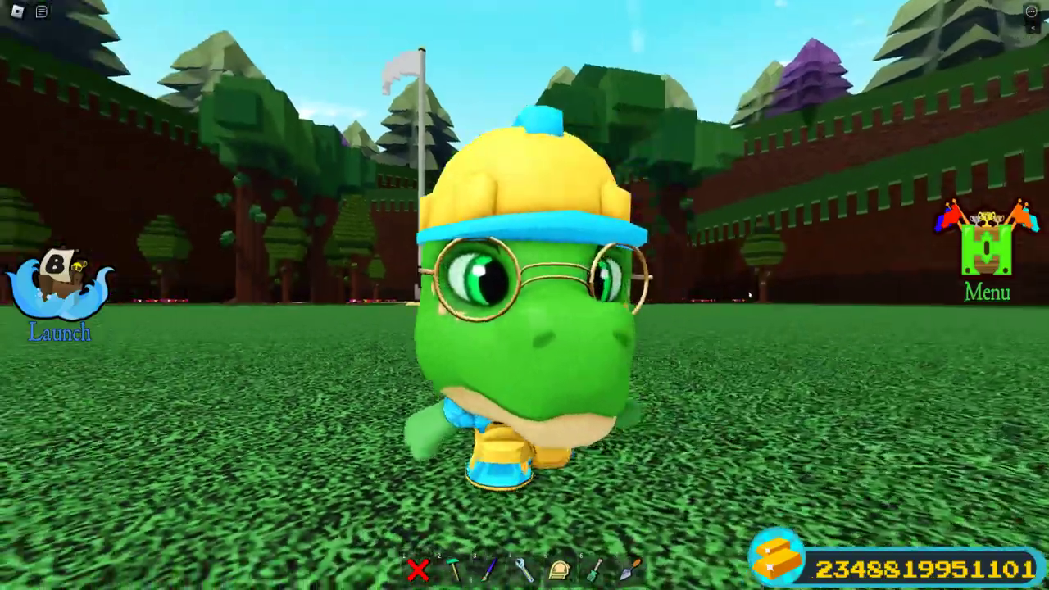
- Orbit and zoom the Roblox camera around the green dino wearing the skull-and-crossbones tricorn and eye patch
right_drag(712, 392, 749, 295)
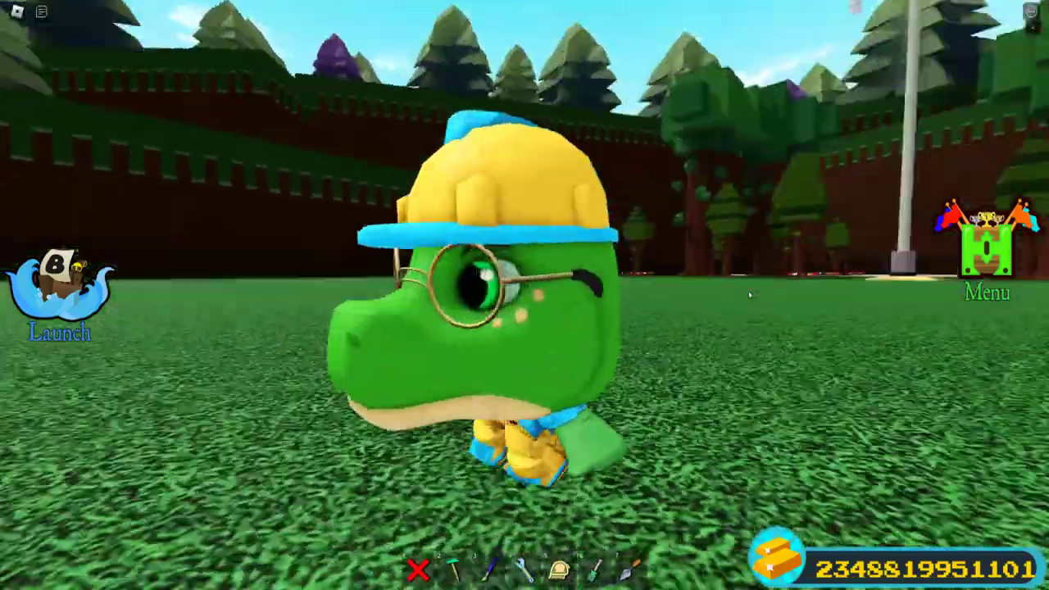
scroll(749, 295, down, 5)
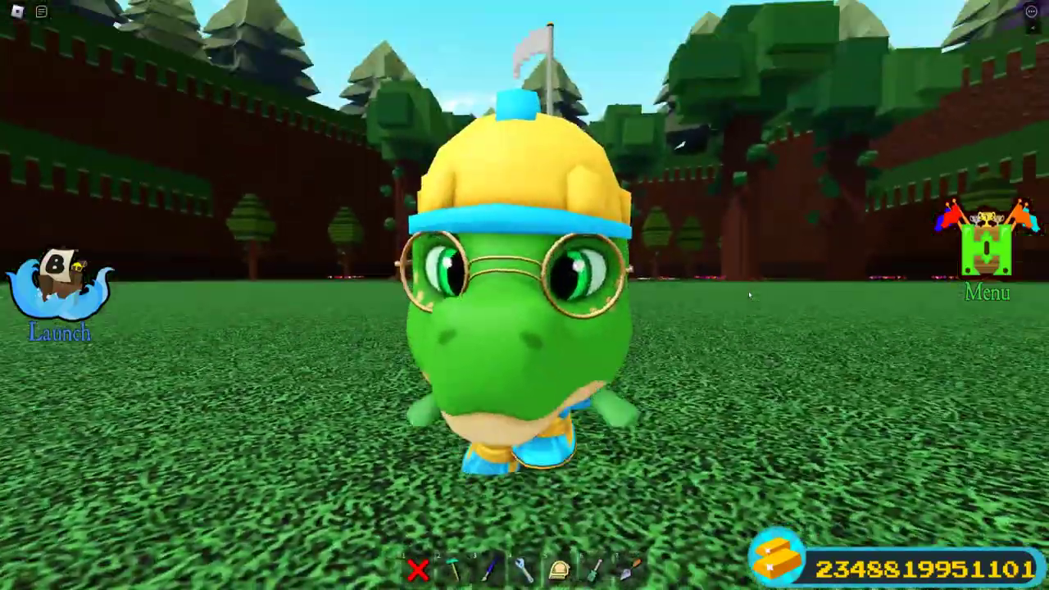
right_drag(749, 295, 749, 297)
scroll(749, 297, down, 5)
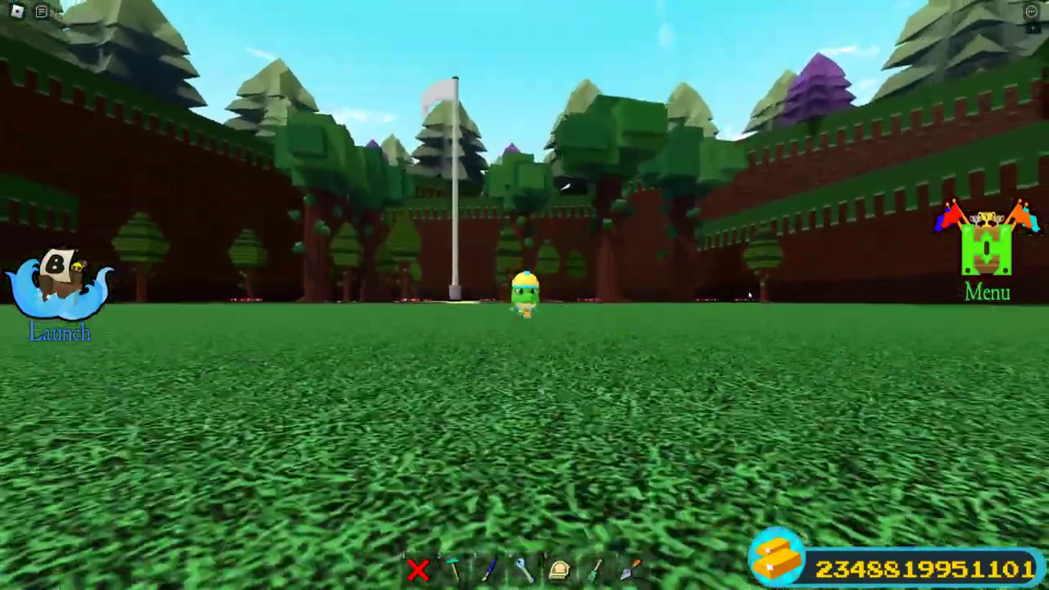
scroll(749, 296, down, 3)
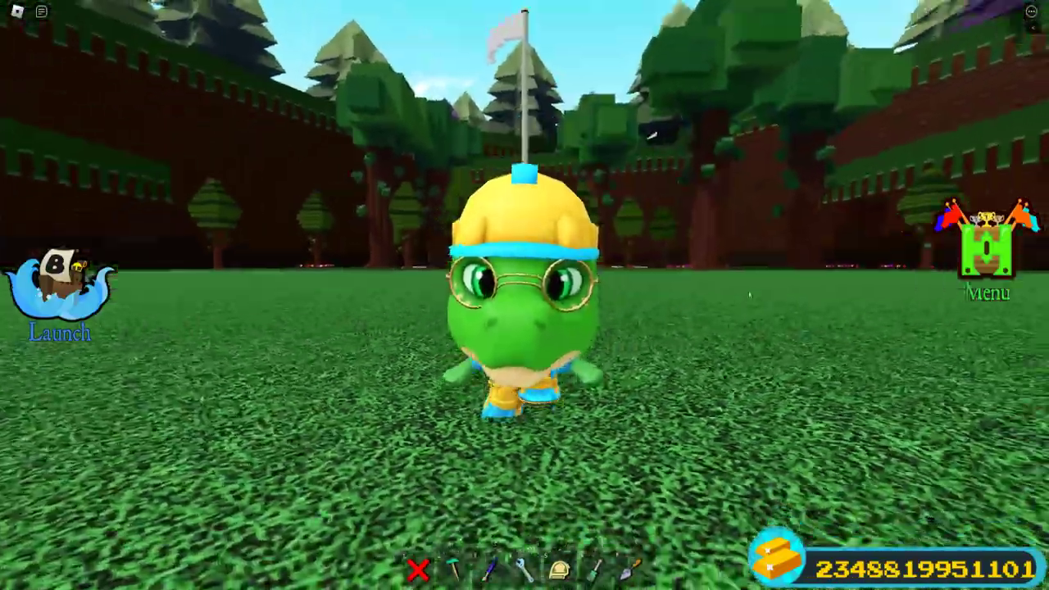
scroll(749, 295, up, 3)
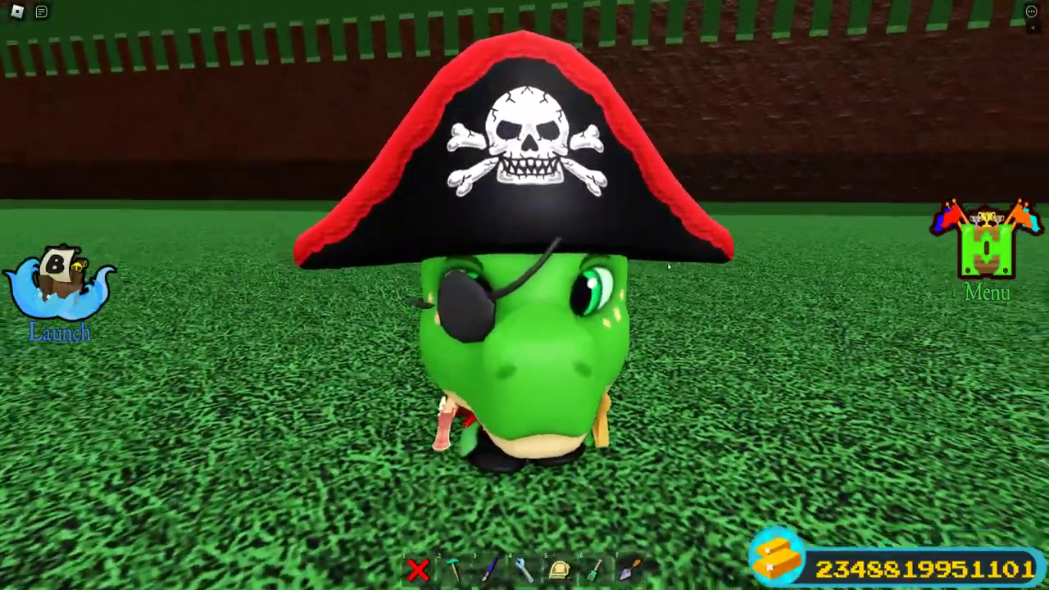
- Orbit to the pirate dino's side and zoom in for a closer look
right_drag(669, 267, 669, 267)
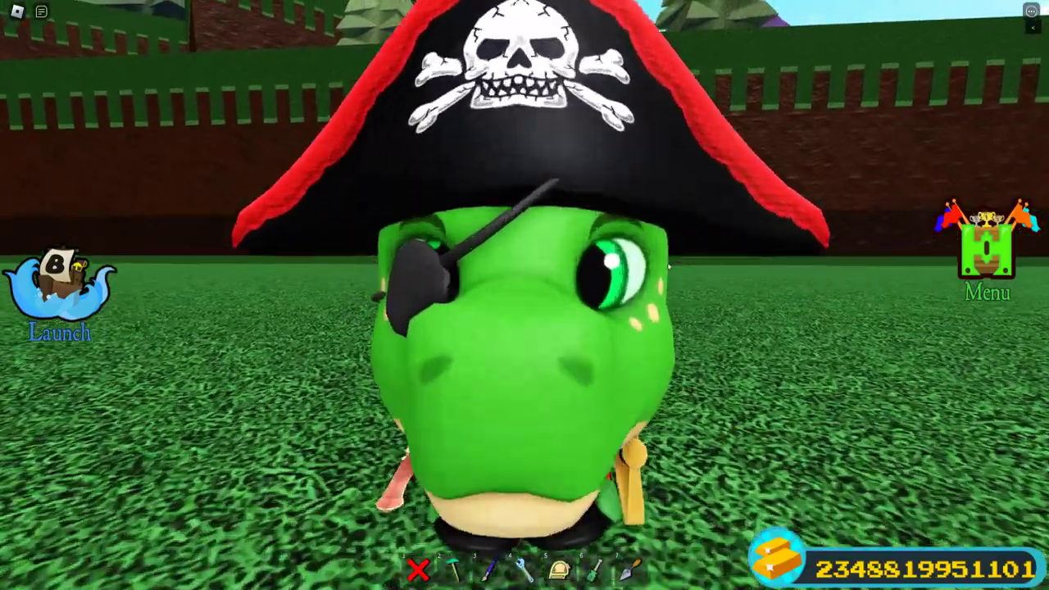
scroll(668, 266, down, 3)
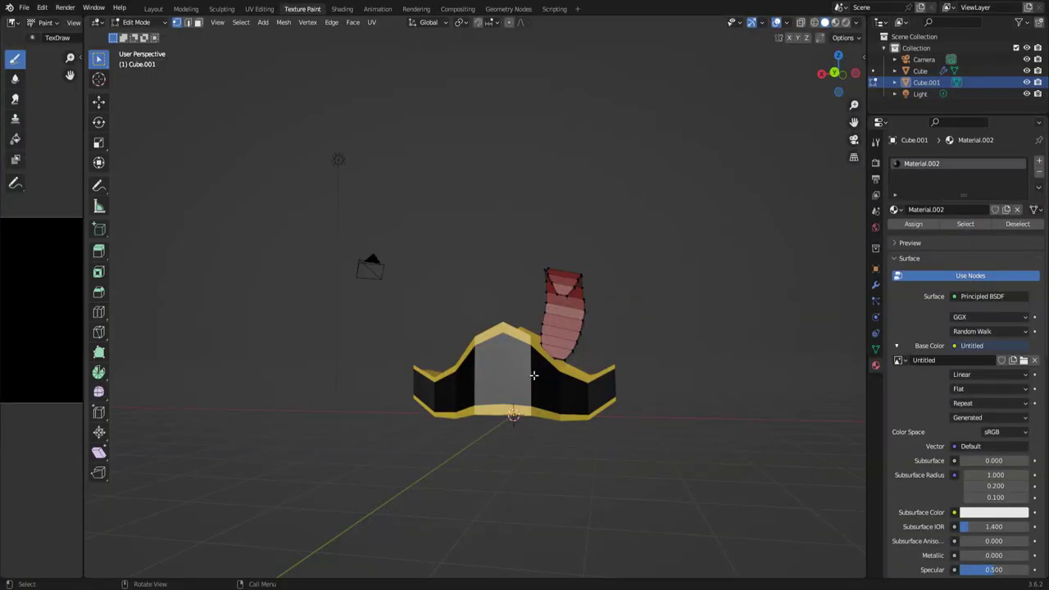
mouse_move(525, 418)
shift+middle_down()
mouse_move(580, 394)
mouse_move(569, 393)
mouse_move(582, 411)
mouse_move(563, 430)
shift+middle_up()
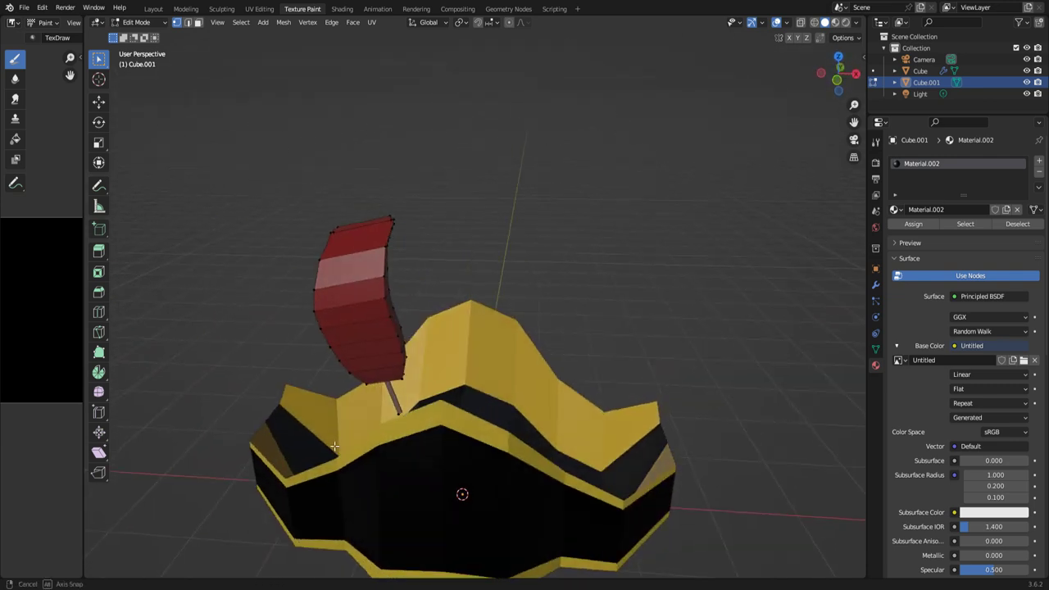
mouse_move(563, 430)
middle_down()
mouse_move(445, 359)
mouse_move(503, 377)
middle_up()
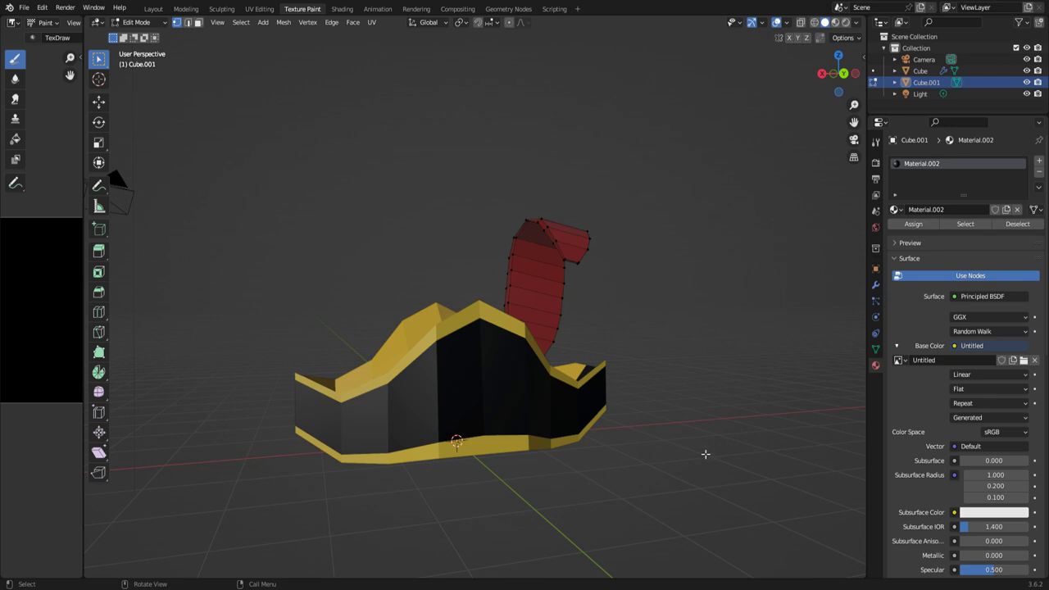
middle_drag(705, 454, 546, 327)
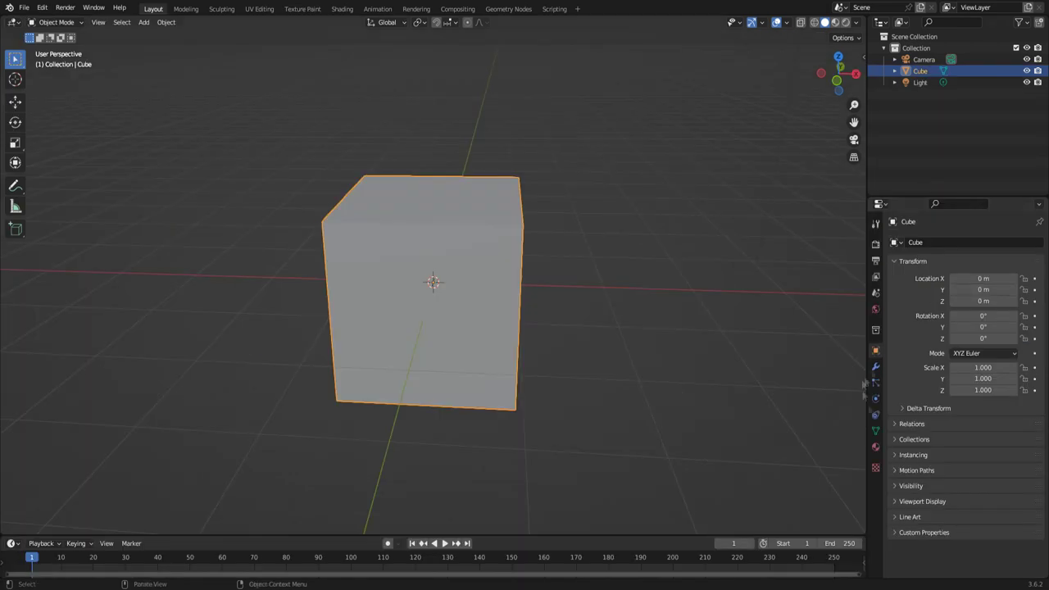
- Add a Mirror modifier to the cube and, in Edit Mode, move its half outward along X
click(910, 242)
click(835, 328)
key(Tab)
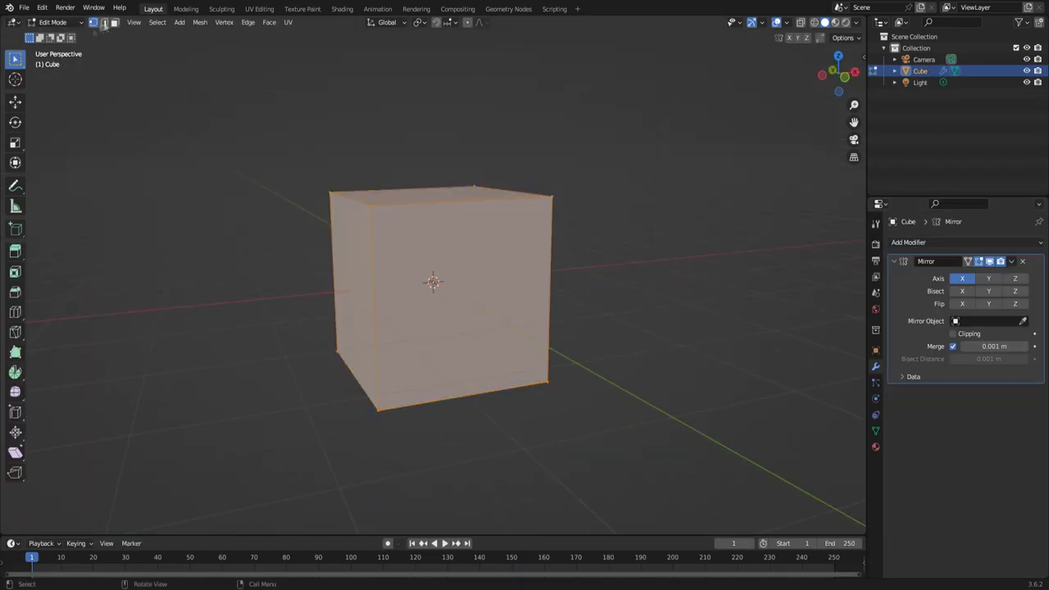
key(g)
key(x)
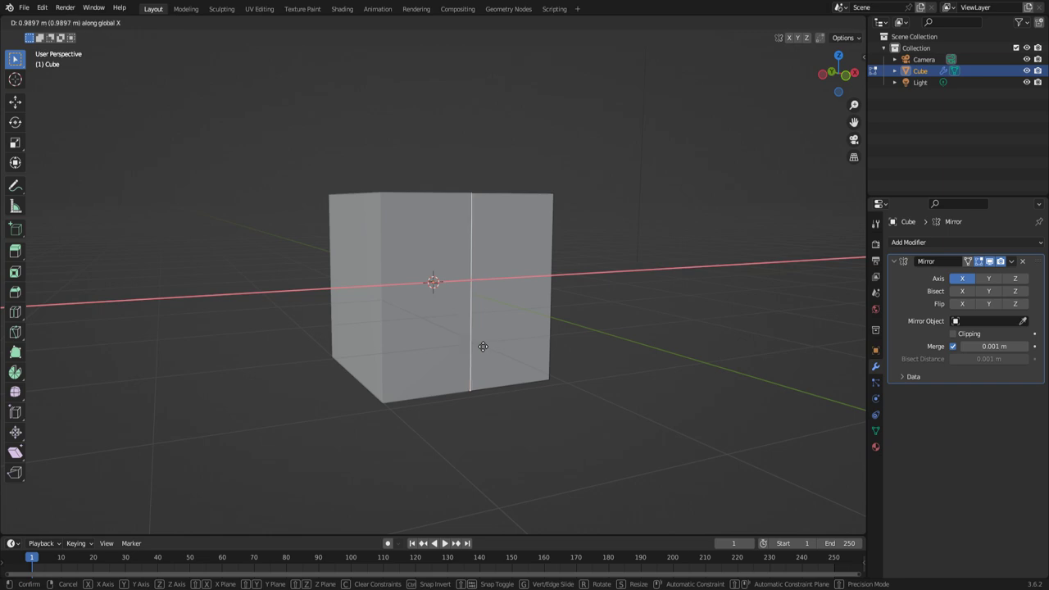
click(483, 347)
- Stretch the mirrored box wider along the X axis
middle_drag(483, 347, 489, 336)
key(g)
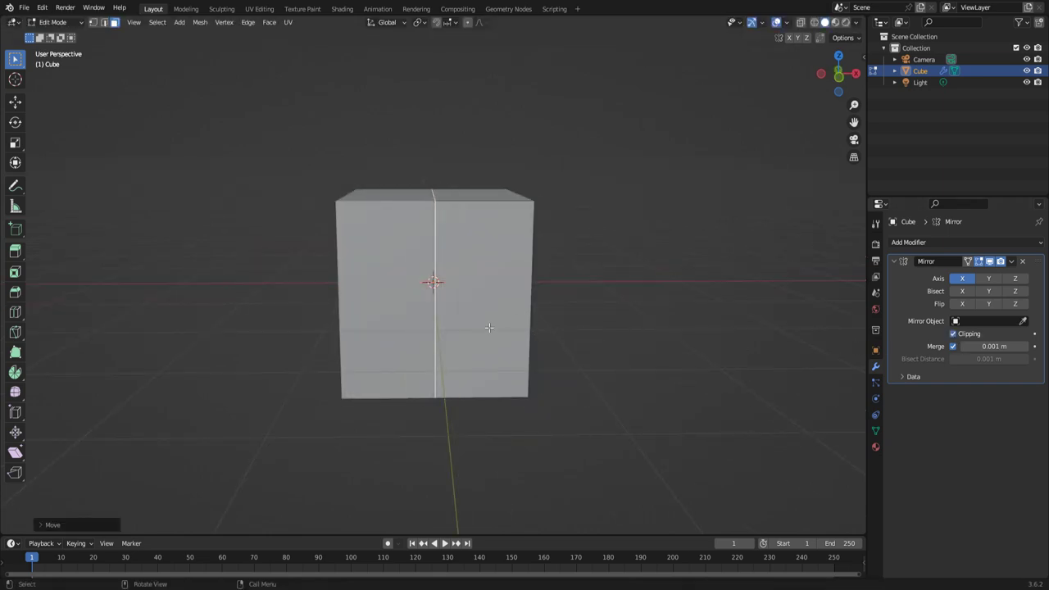
key(x)
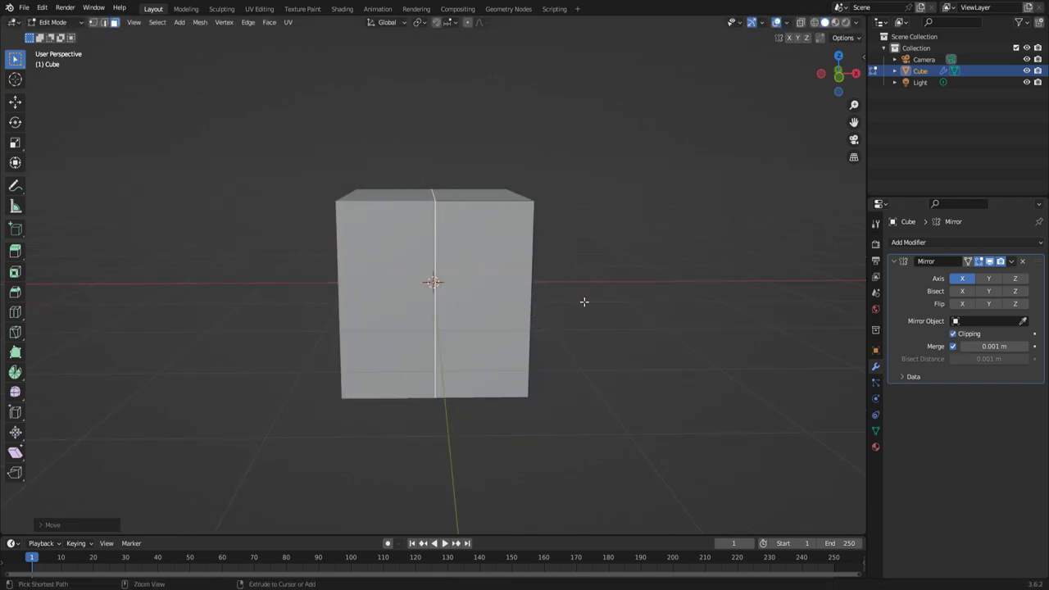
right_click(577, 301)
key(g)
key(x)
mouse_move(549, 304)
middle_down()
mouse_move(680, 330)
mouse_move(146, 198)
middle_up()
right_click(679, 331)
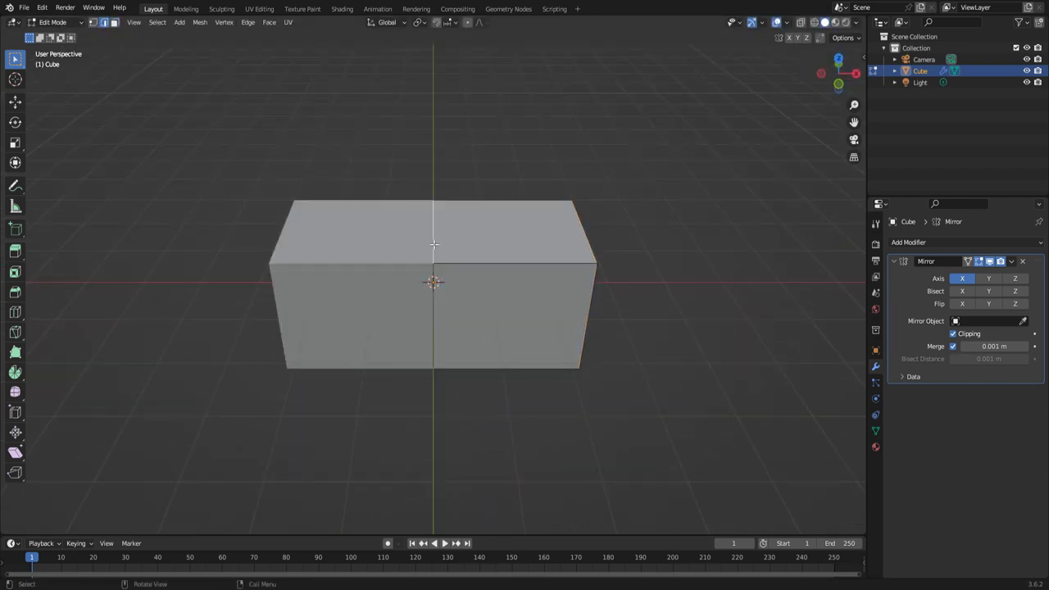
- Raise the top edge vertically into a ridge
key(g)
key(z)
click(434, 218)
mouse_move(433, 217)
middle_down()
mouse_move(410, 269)
mouse_move(340, 327)
mouse_move(406, 333)
mouse_move(464, 300)
mouse_move(391, 243)
middle_up()
- Add three evenly centred loop cuts across the mesh
key(ctrl+r)
click(503, 276)
right_click(503, 276)
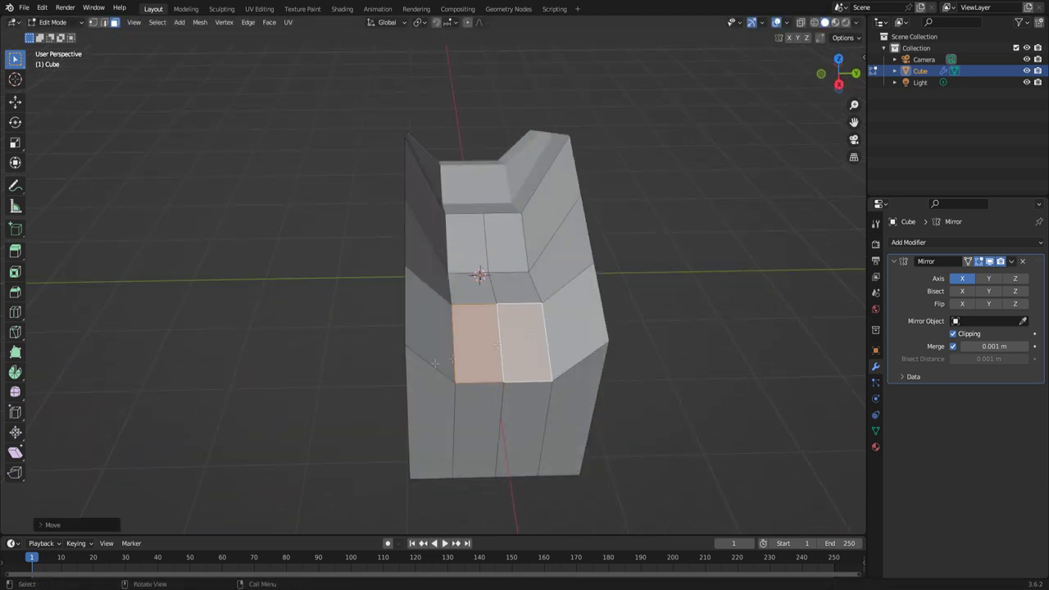
middle_drag(644, 437, 344, 322)
key(g)
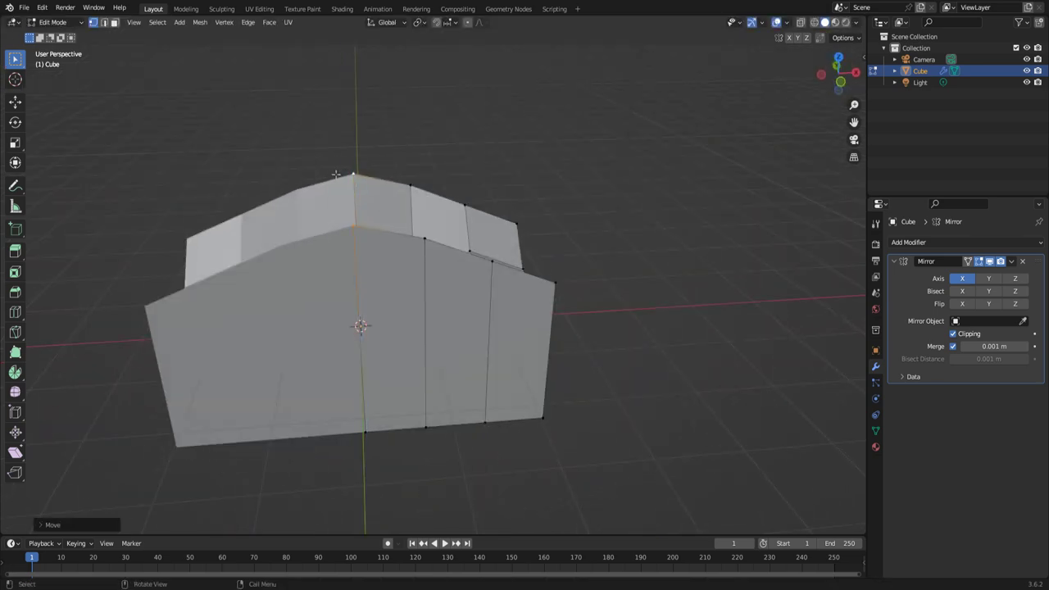
- Lower the selected edge along Z
key(g)
key(z)
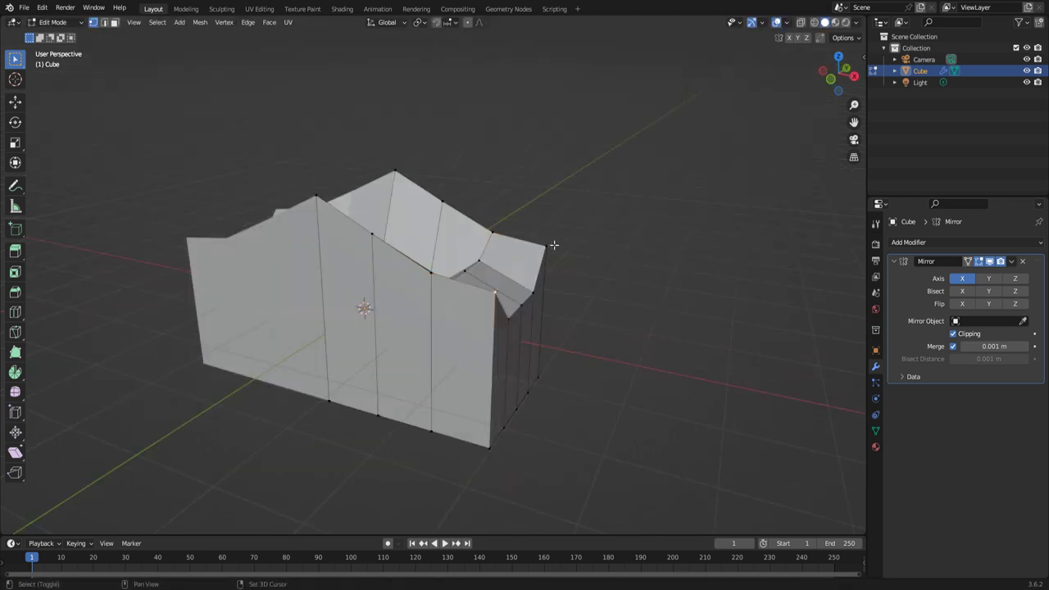
key(g)
key(z)
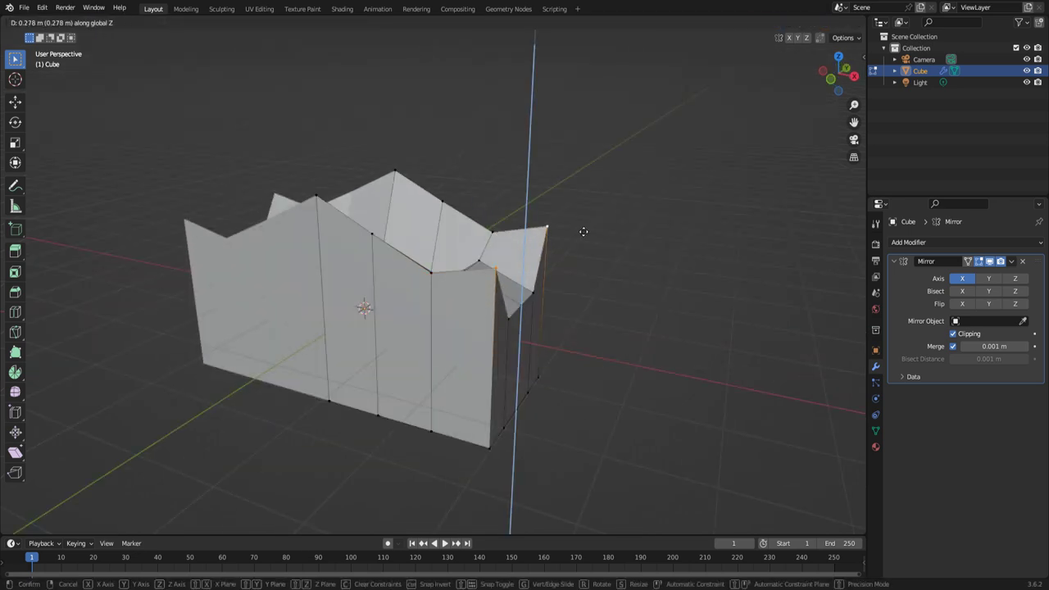
click(583, 231)
middle_drag(592, 234, 566, 363)
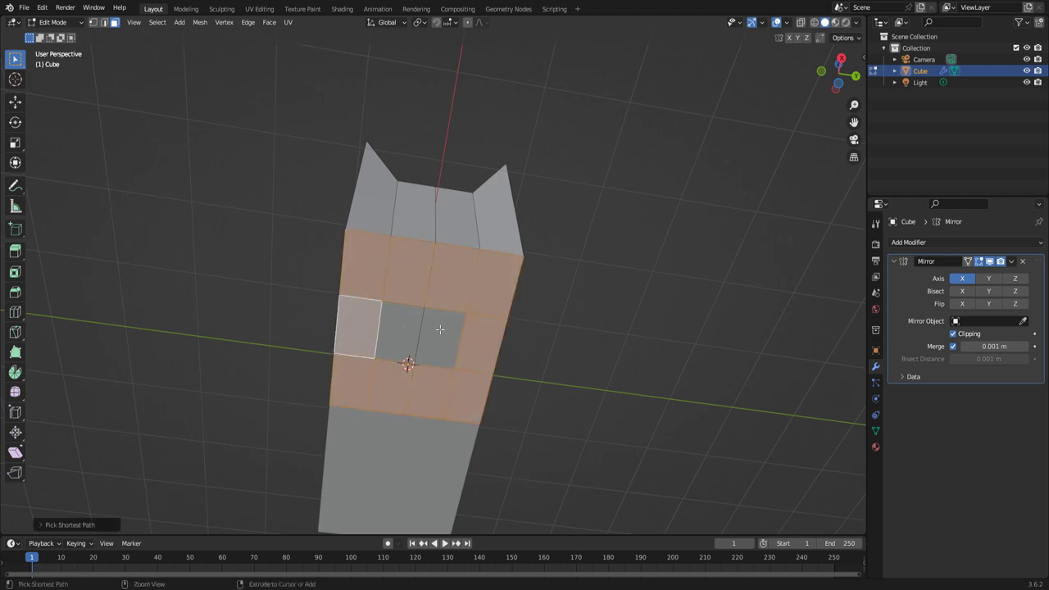
- Select columns of faces on the lower front and shift them
ctrl+click(440, 379)
mouse_move(444, 359)
middle_down()
mouse_move(359, 316)
mouse_move(359, 443)
mouse_move(365, 413)
middle_up()
click(381, 340)
key(g)
click(381, 340)
click(326, 393)
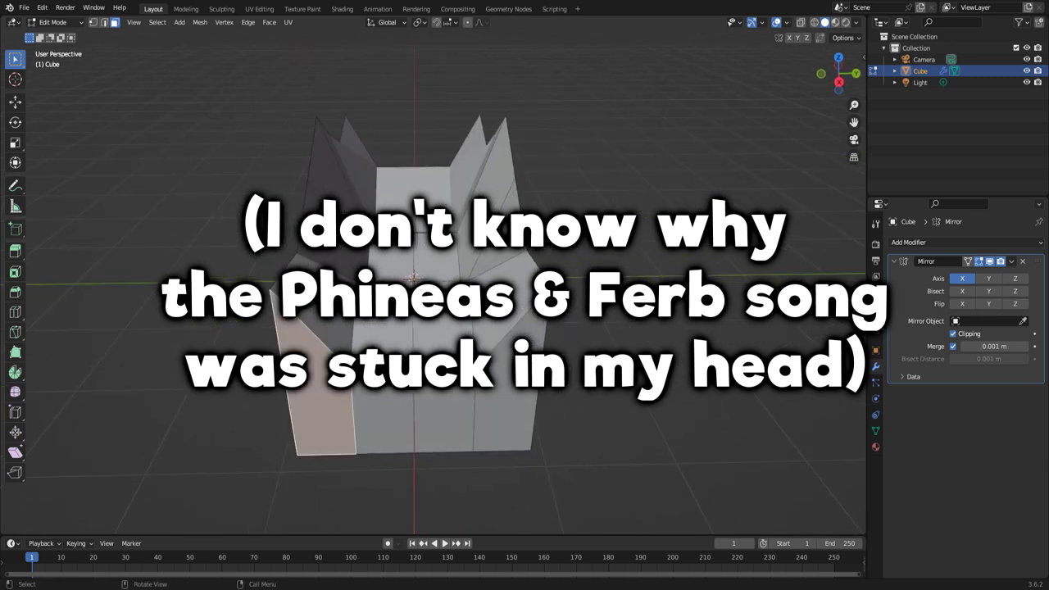
- In vertex select, move a corner vertex along Z to form a V
click(92, 23)
click(480, 373)
key(g)
key(z)
click(460, 339)
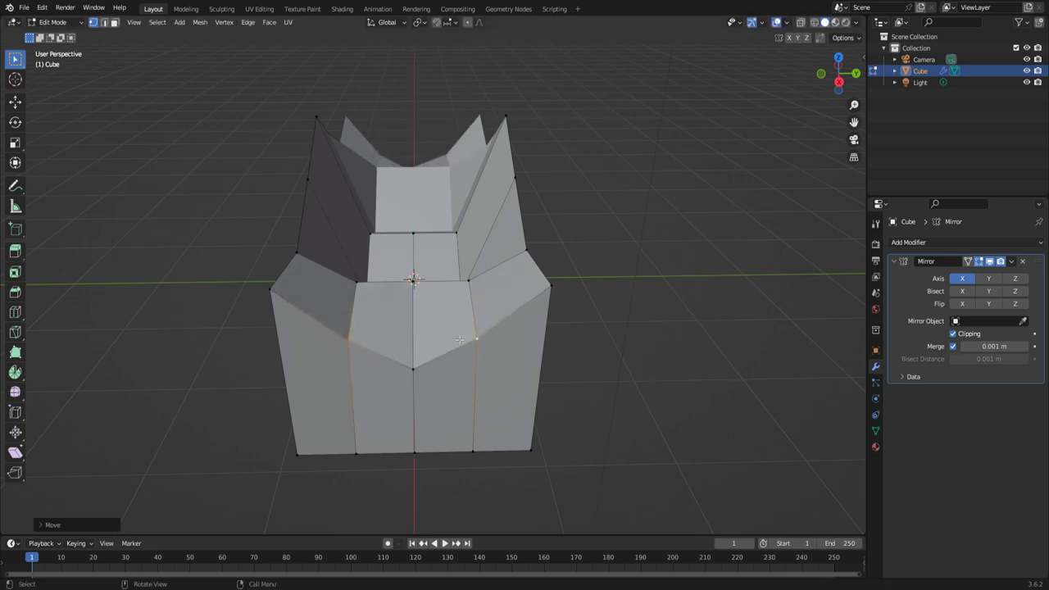
mouse_move(459, 339)
middle_down()
mouse_move(461, 309)
mouse_move(398, 354)
middle_up()
- Raise the horizontal front edge and adjust the right corner vertex height along Z
click(461, 309)
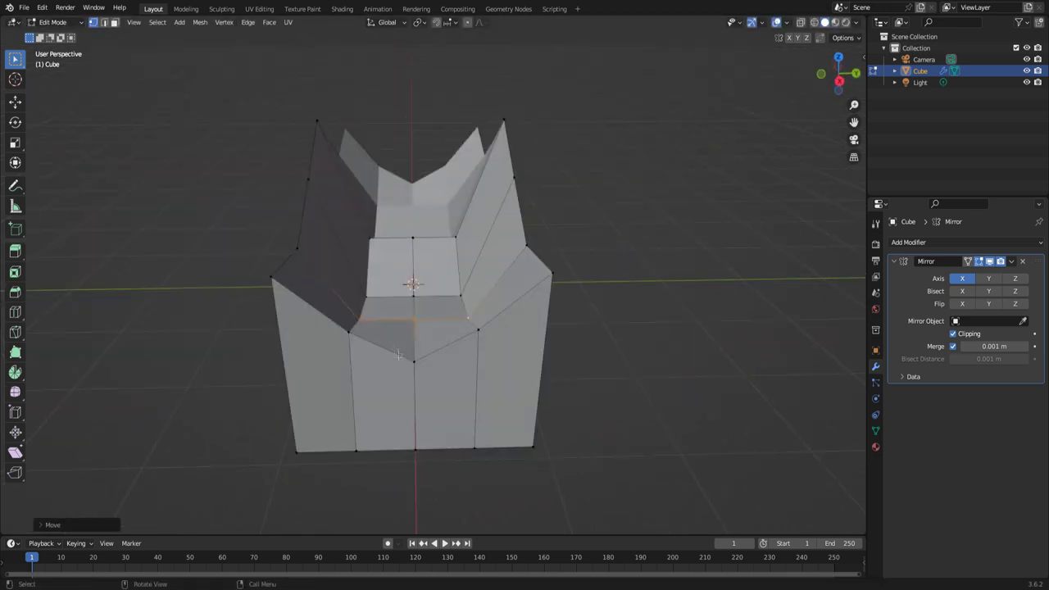
key(g)
key(z)
click(343, 320)
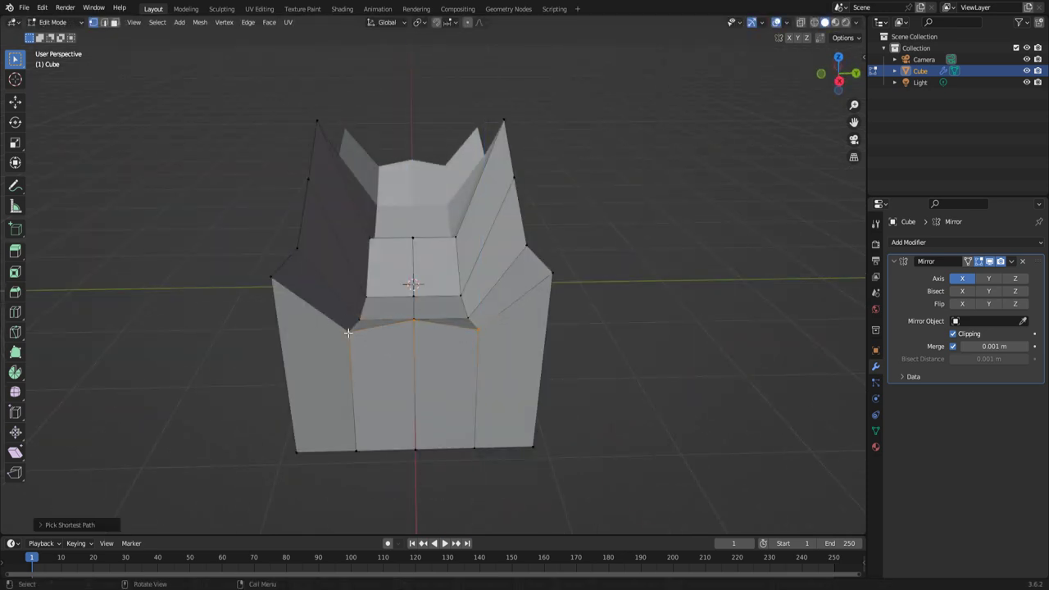
mouse_move(347, 332)
middle_down()
mouse_move(459, 312)
mouse_move(374, 306)
mouse_move(326, 287)
middle_up()
click(614, 220)
key(g)
key(z)
click(459, 311)
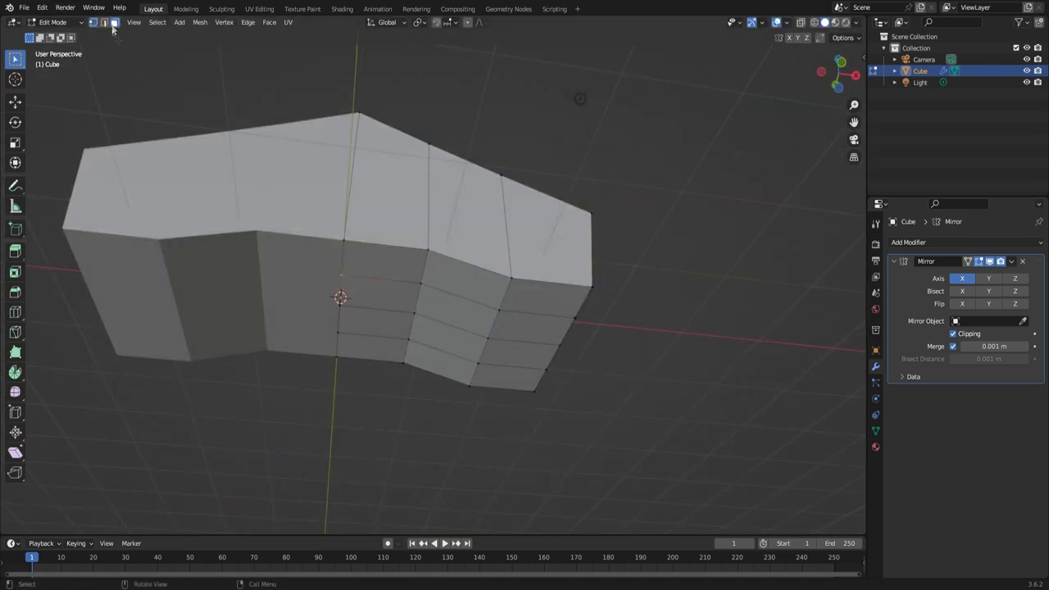
- In face select, pick the two front faces and shift them slightly
click(376, 292)
shift+click(376, 321)
mouse_move(376, 321)
middle_down()
mouse_move(480, 325)
mouse_move(453, 191)
middle_up()
key(g)
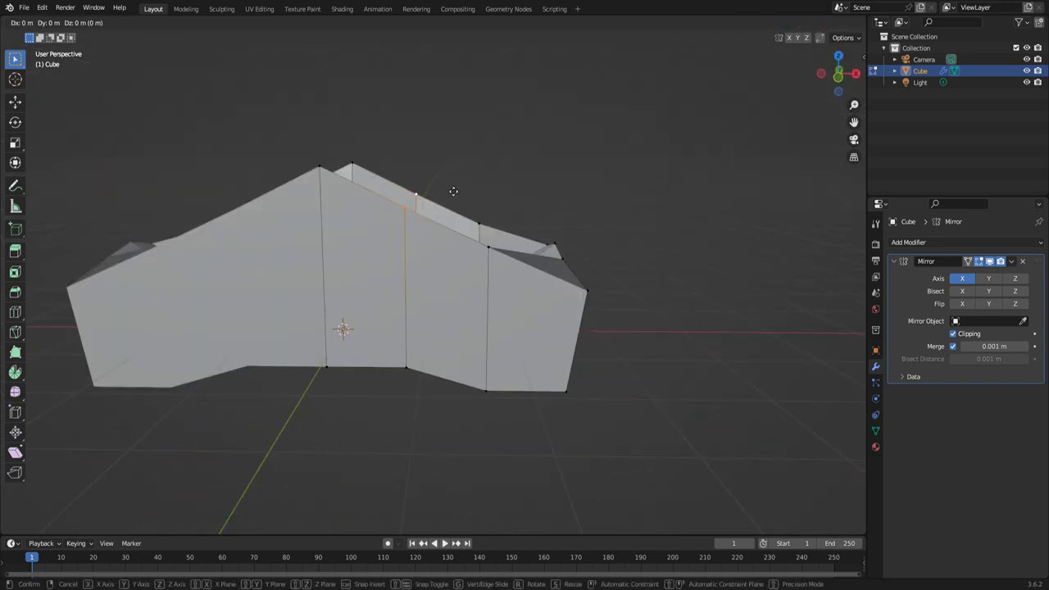
click(489, 250)
- Fine-tune the selection's height with two vertical moves
key(g)
key(z)
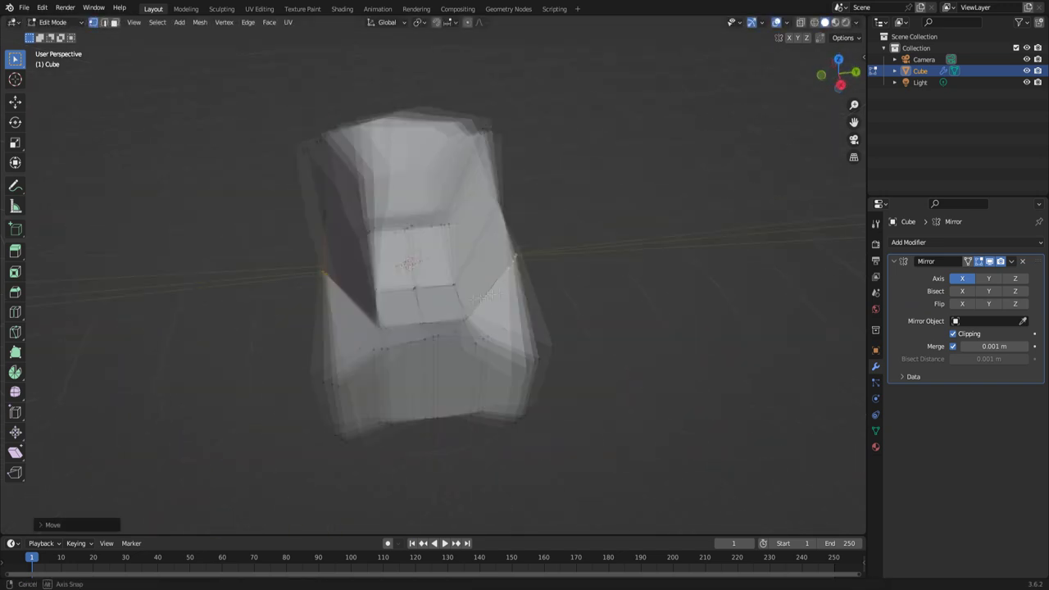
mouse_move(475, 225)
middle_down()
mouse_move(490, 313)
mouse_move(459, 327)
mouse_move(414, 313)
mouse_move(323, 339)
middle_up()
click(459, 328)
key(g)
key(z)
click(459, 327)
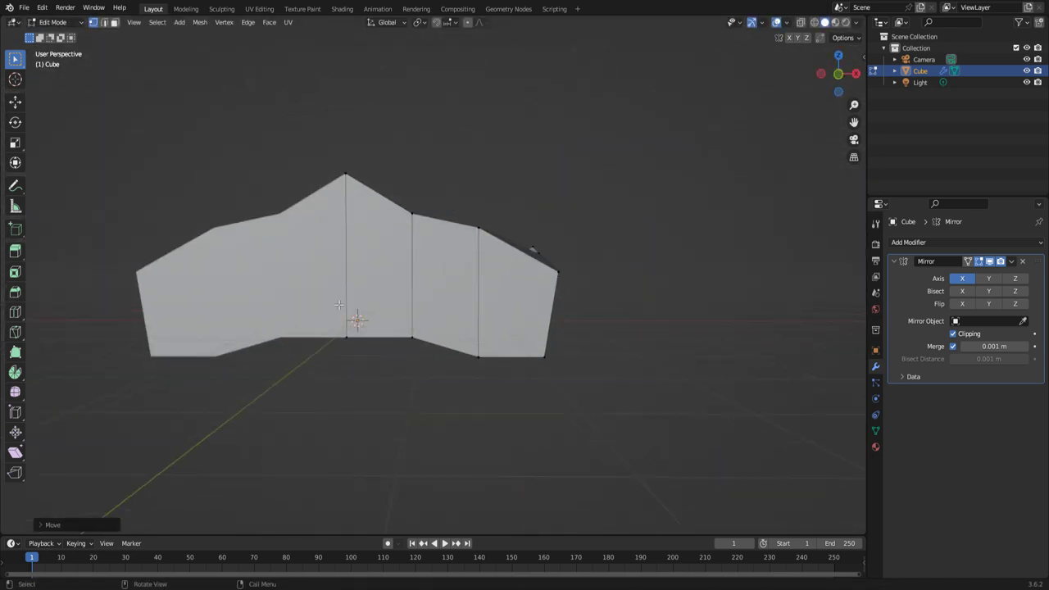
middle_drag(533, 250, 478, 282)
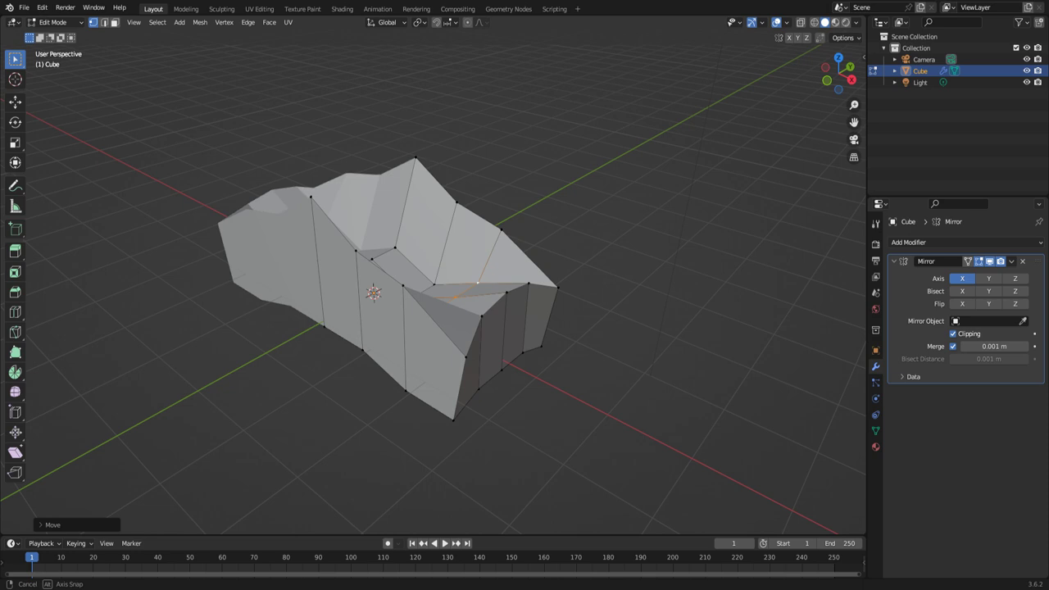
mouse_move(477, 282)
middle_down()
mouse_move(482, 373)
mouse_move(492, 373)
mouse_move(379, 353)
middle_up()
- Raise the selected vertices upward in several Z moves
key(g)
key(z)
click(500, 373)
key(g)
key(z)
click(483, 353)
middle_drag(483, 353, 550, 428)
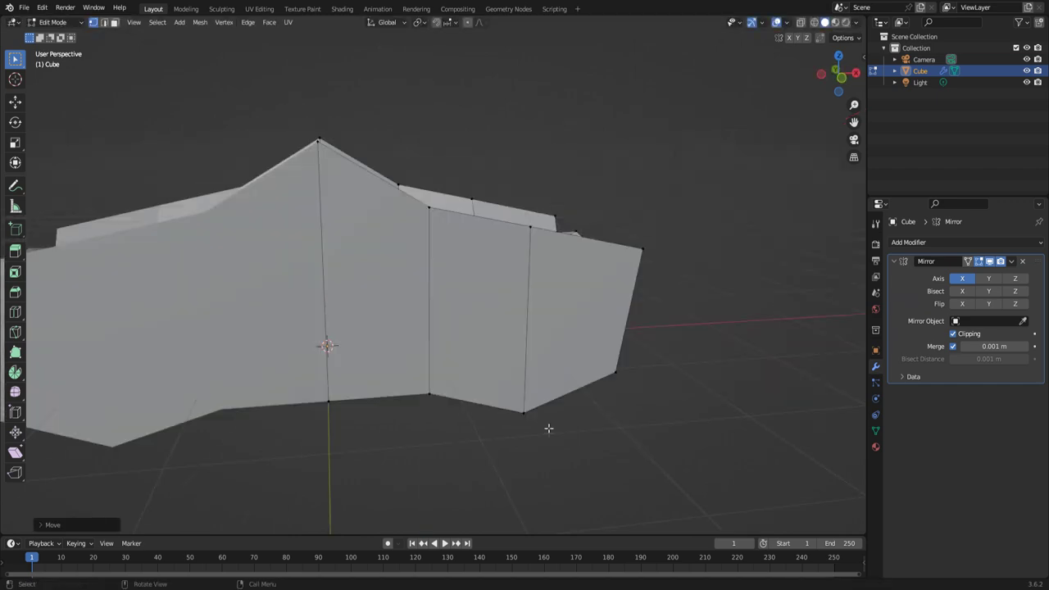
key(g)
key(z)
click(463, 230)
mouse_move(464, 231)
middle_down()
mouse_move(590, 328)
mouse_move(314, 224)
middle_up()
- Scale the selected vertices outward
key(s)
click(626, 349)
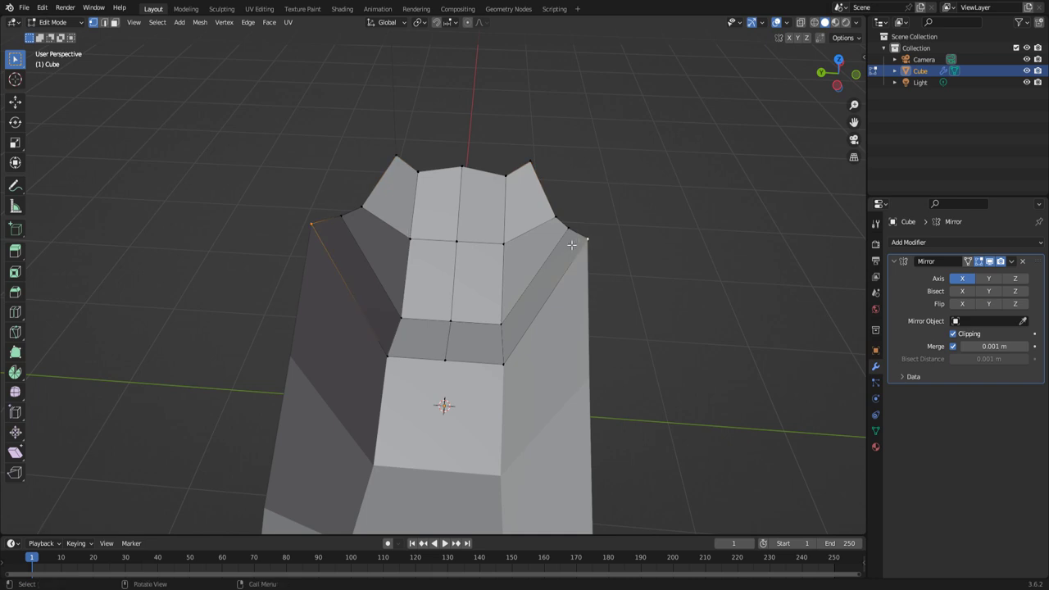
middle_drag(571, 244, 311, 565)
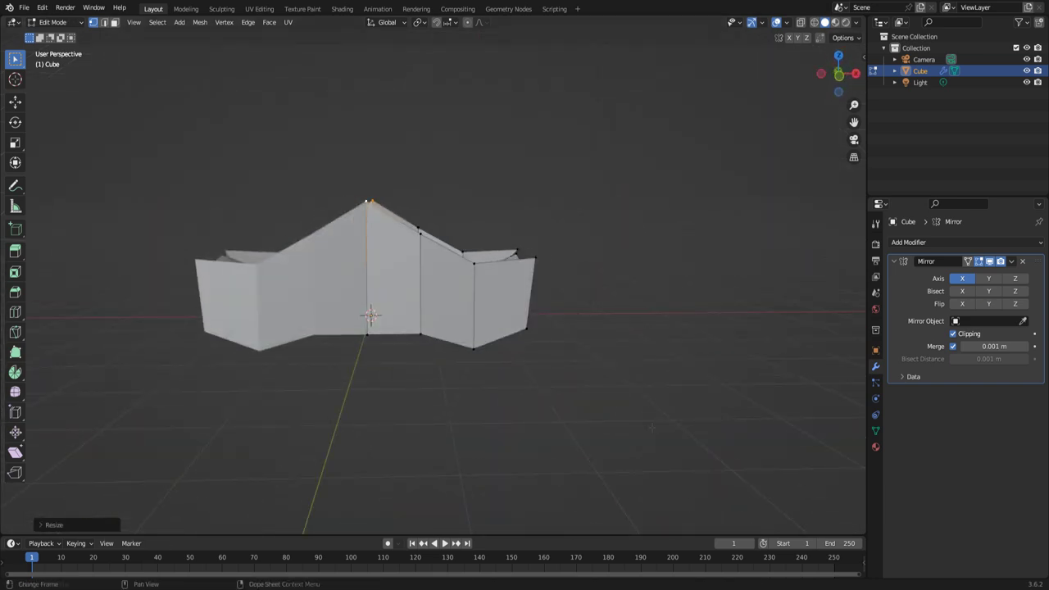
mouse_move(651, 427)
middle_down()
mouse_move(622, 316)
mouse_move(530, 434)
mouse_move(514, 324)
mouse_move(96, 23)
middle_up()
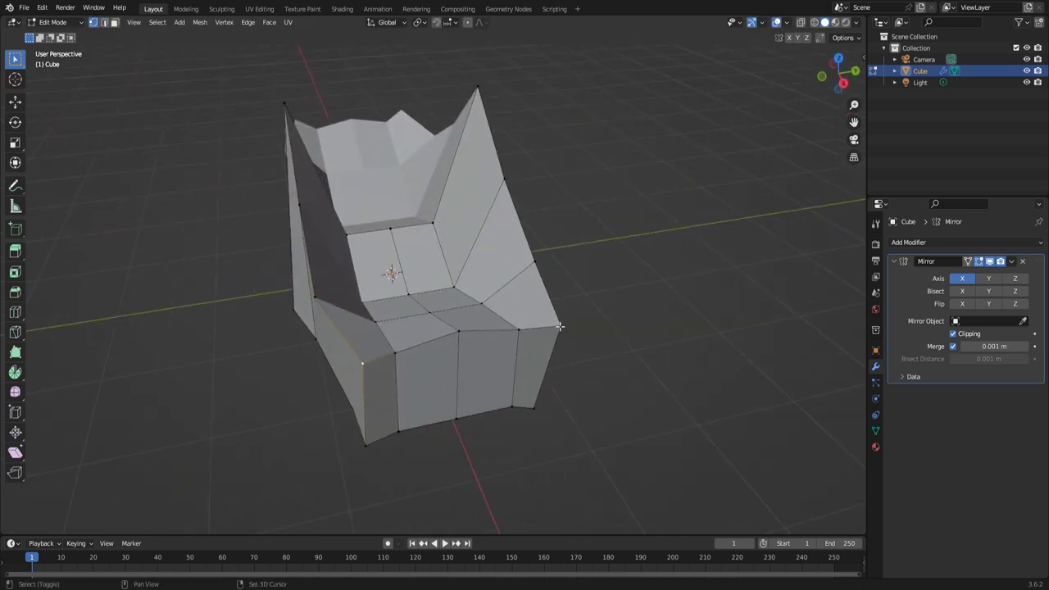
- Select the vertex path along the brim edge and scale it
shift+click(560, 326)
key(s)
click(492, 323)
middle_drag(492, 323, 160, 94)
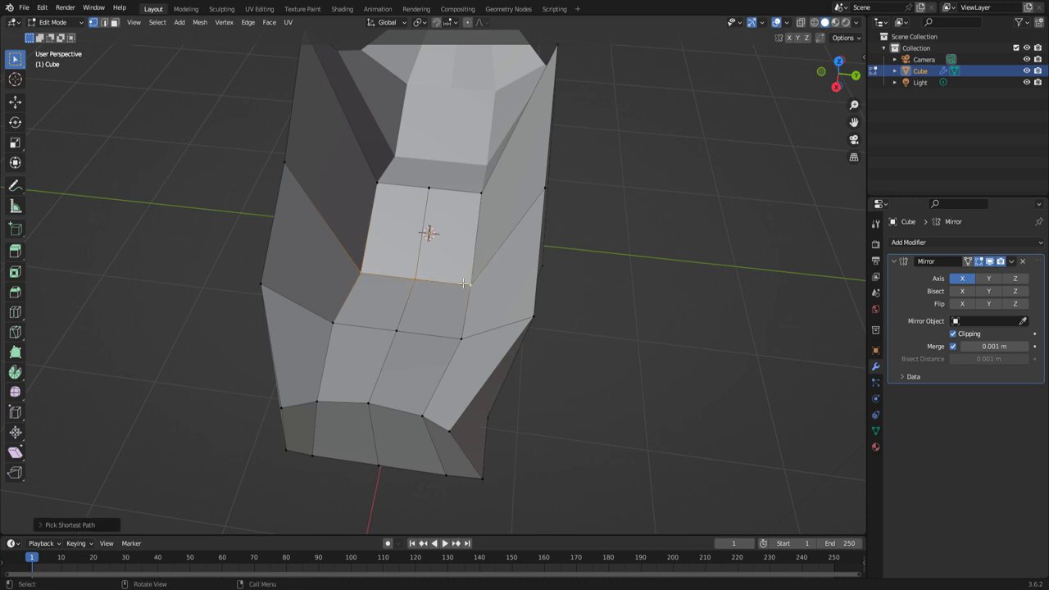
- Raise the brim vertices along Z into peaks
key(g)
key(z)
click(467, 270)
mouse_move(467, 270)
middle_down()
mouse_move(573, 329)
mouse_move(379, 390)
mouse_move(345, 381)
middle_up()
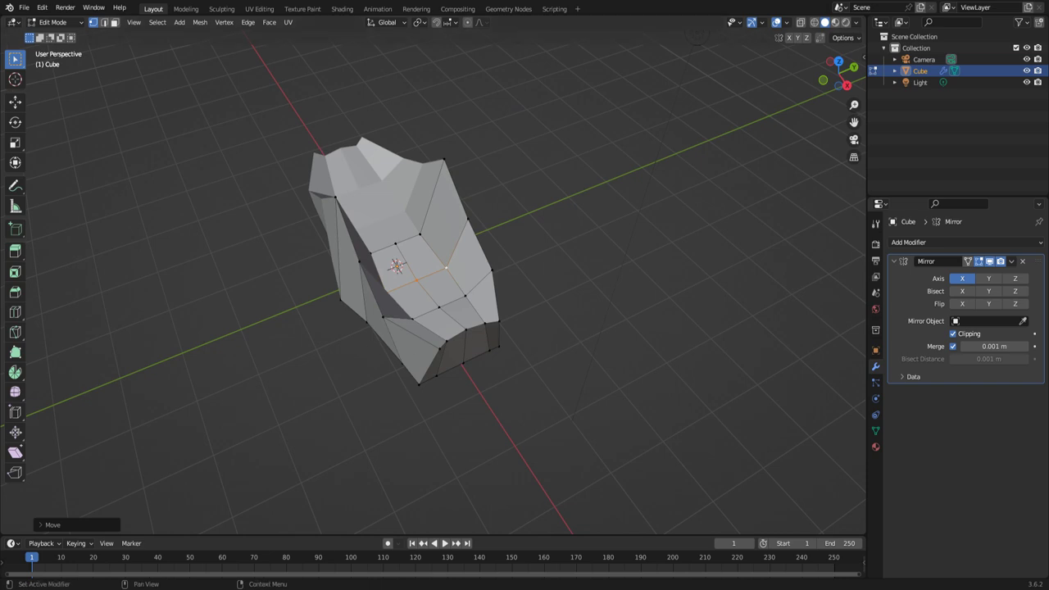
middle_drag(443, 344, 492, 271)
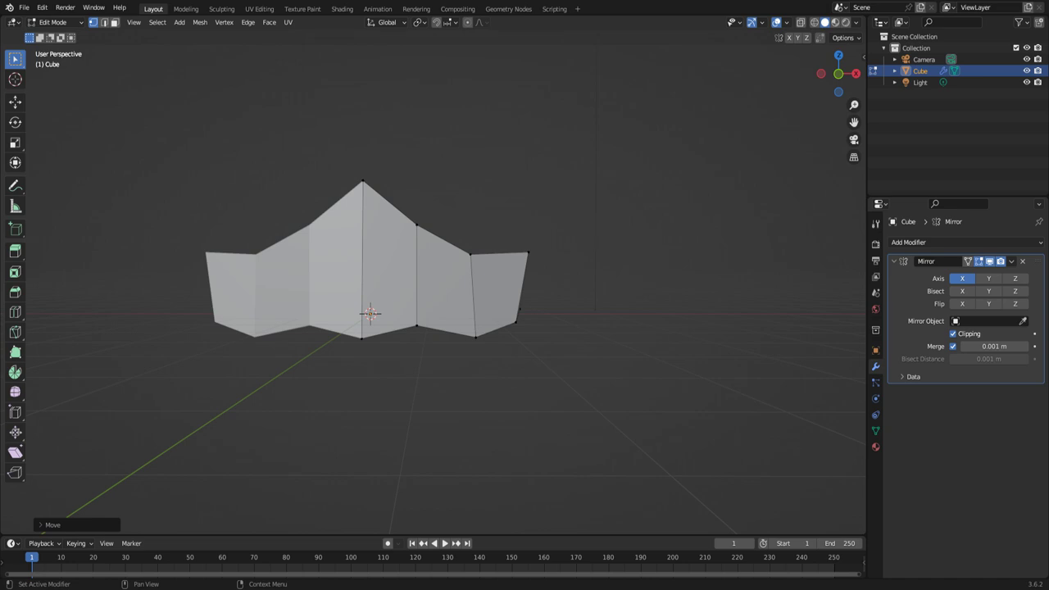
- Orbit from above and front around the black-and-yellow tricorn with its red feather
mouse_move(370, 313)
middle_down()
mouse_move(331, 317)
mouse_move(428, 332)
middle_up()
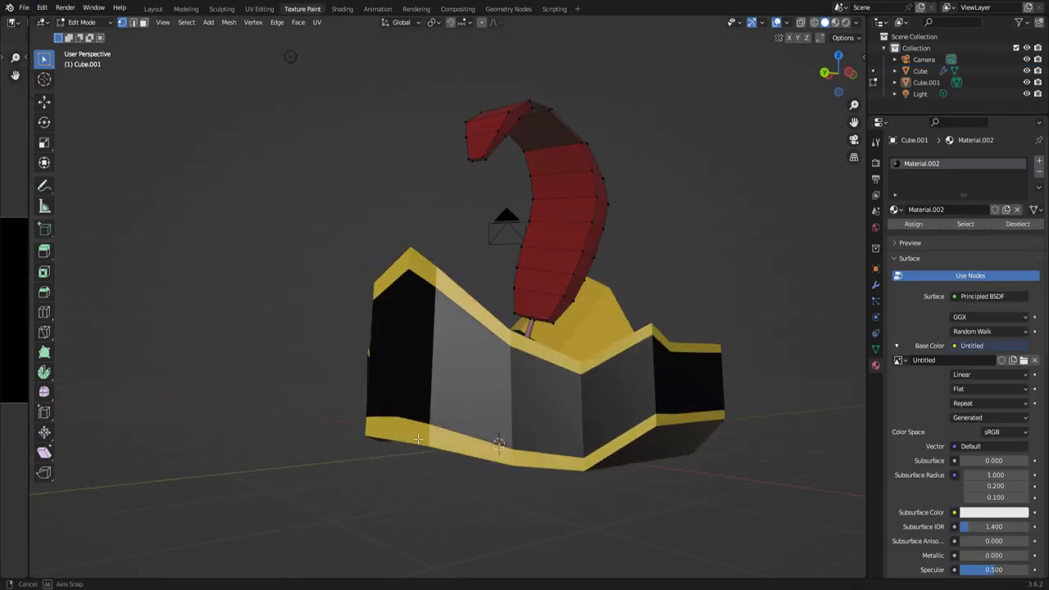
mouse_move(417, 439)
middle_down()
mouse_move(347, 477)
mouse_move(356, 409)
mouse_move(356, 462)
mouse_move(363, 450)
mouse_move(421, 435)
mouse_move(412, 411)
mouse_move(604, 374)
mouse_move(628, 382)
mouse_move(431, 338)
middle_up()
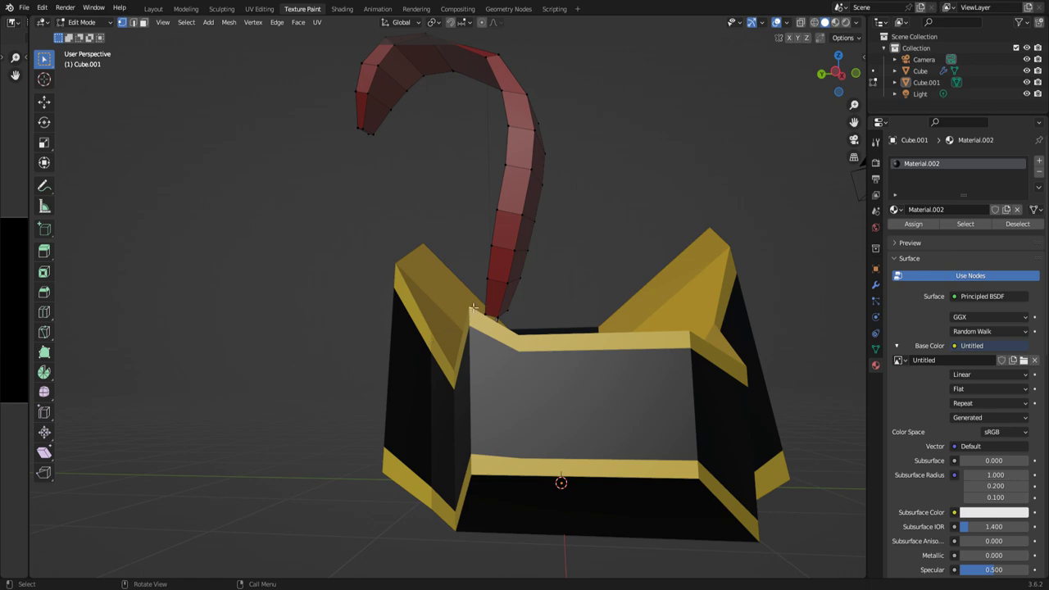
mouse_move(457, 404)
middle_down()
mouse_move(661, 398)
mouse_move(702, 415)
mouse_move(614, 426)
mouse_move(536, 412)
mouse_move(437, 426)
mouse_move(534, 436)
mouse_move(451, 471)
middle_up()
mouse_move(579, 433)
middle_down()
mouse_move(569, 401)
mouse_move(469, 437)
middle_up()
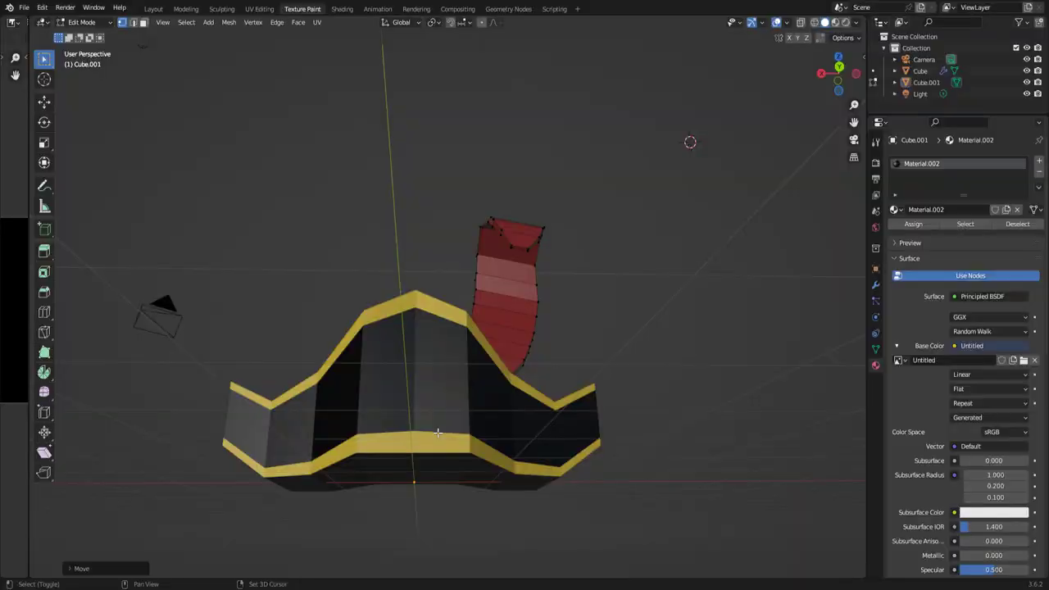
mouse_move(438, 432)
middle_down()
mouse_move(410, 491)
mouse_move(125, 260)
middle_up()
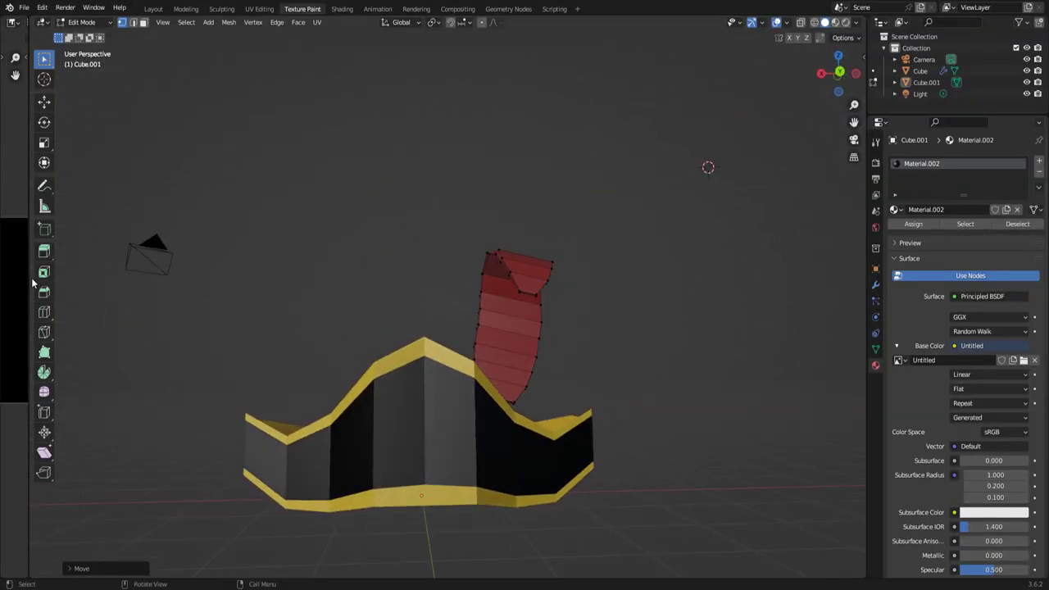
mouse_move(499, 437)
middle_down()
mouse_move(543, 496)
mouse_move(567, 431)
mouse_move(550, 445)
mouse_move(579, 457)
middle_up()
scroll(549, 445, up, 2)
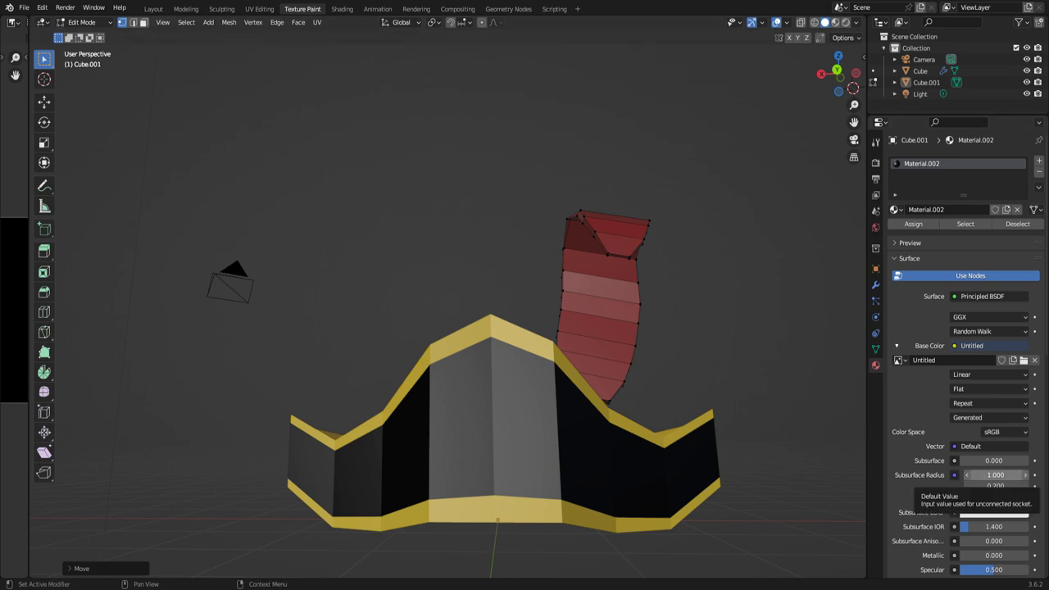
mouse_move(655, 451)
middle_down()
mouse_move(604, 419)
mouse_move(585, 441)
mouse_move(631, 457)
mouse_move(402, 89)
mouse_move(569, 440)
mouse_move(616, 450)
mouse_move(598, 402)
mouse_move(576, 387)
middle_up()
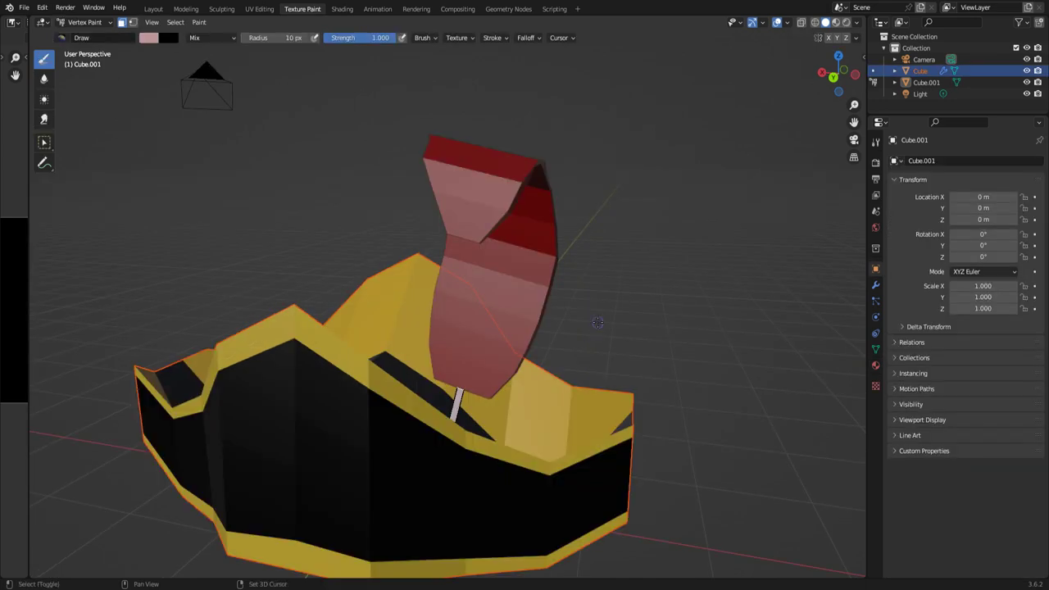
middle_drag(598, 323, 655, 312)
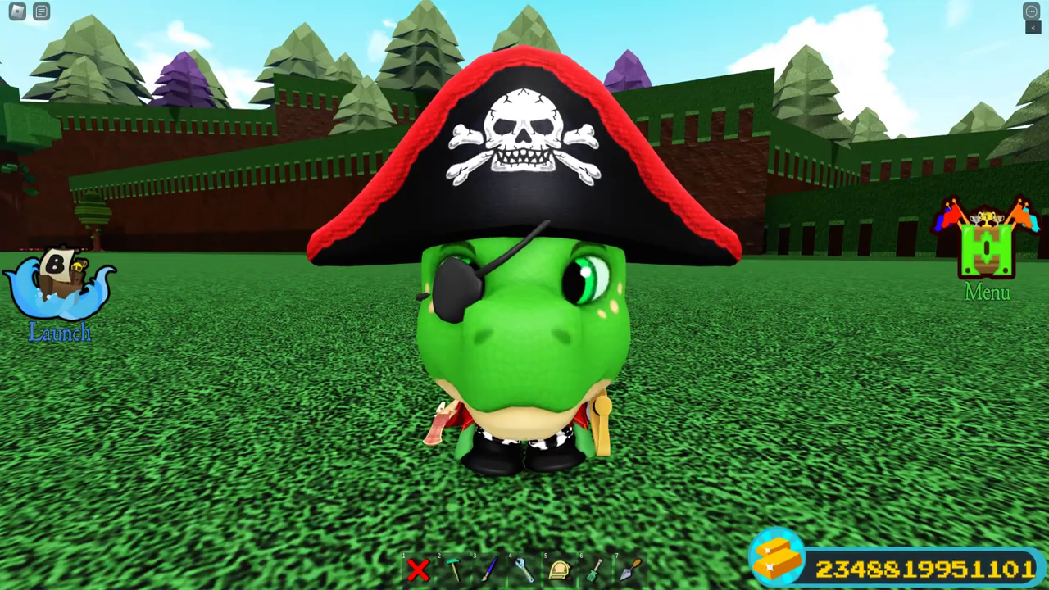
scroll(713, 334, down, 5)
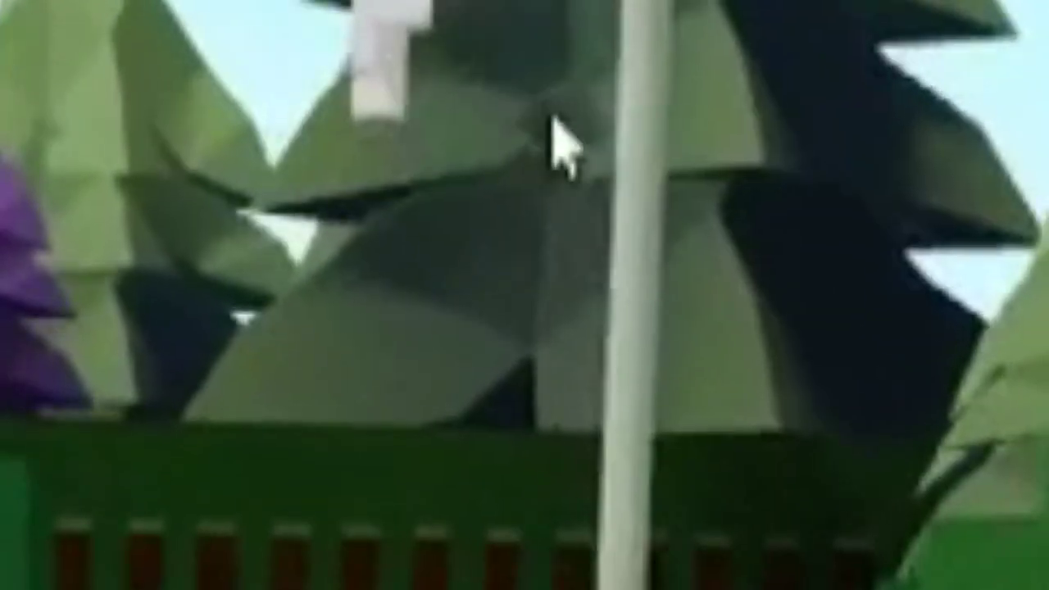
scroll(682, 167, up, 5)
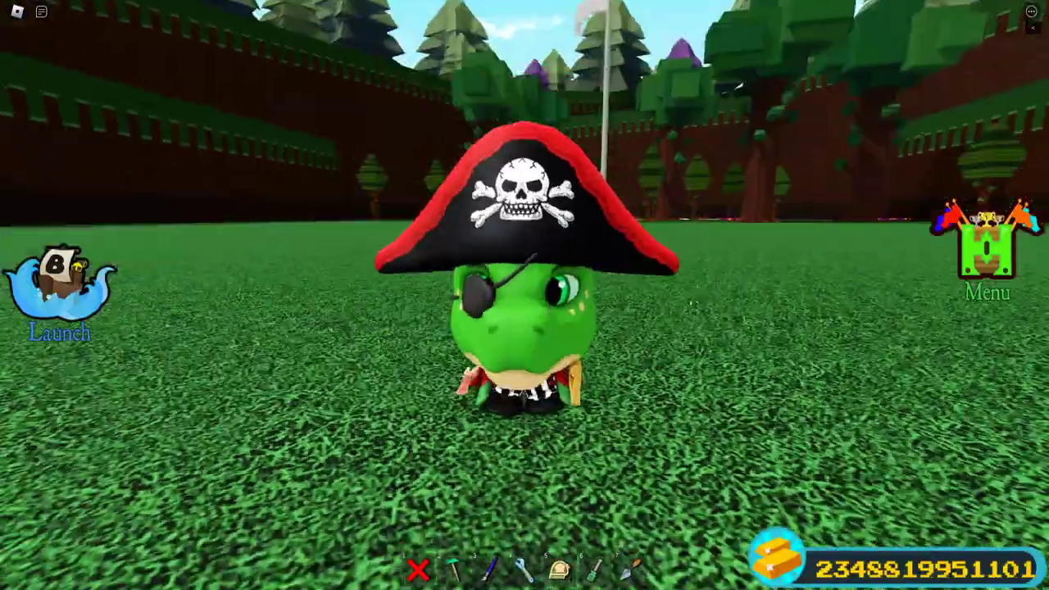
right_drag(693, 305, 684, 306)
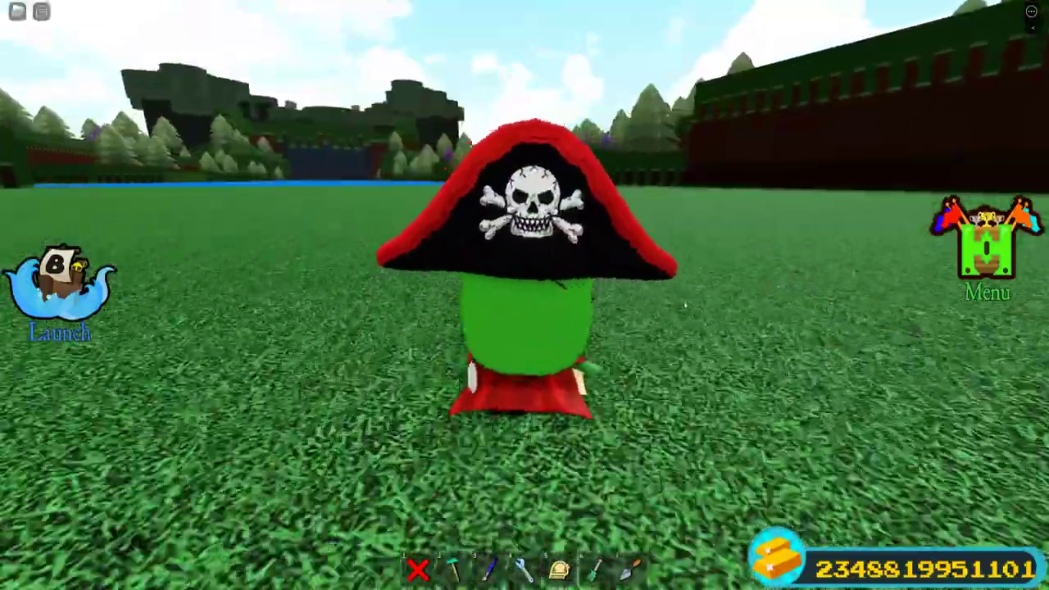
scroll(685, 306, up, 5)
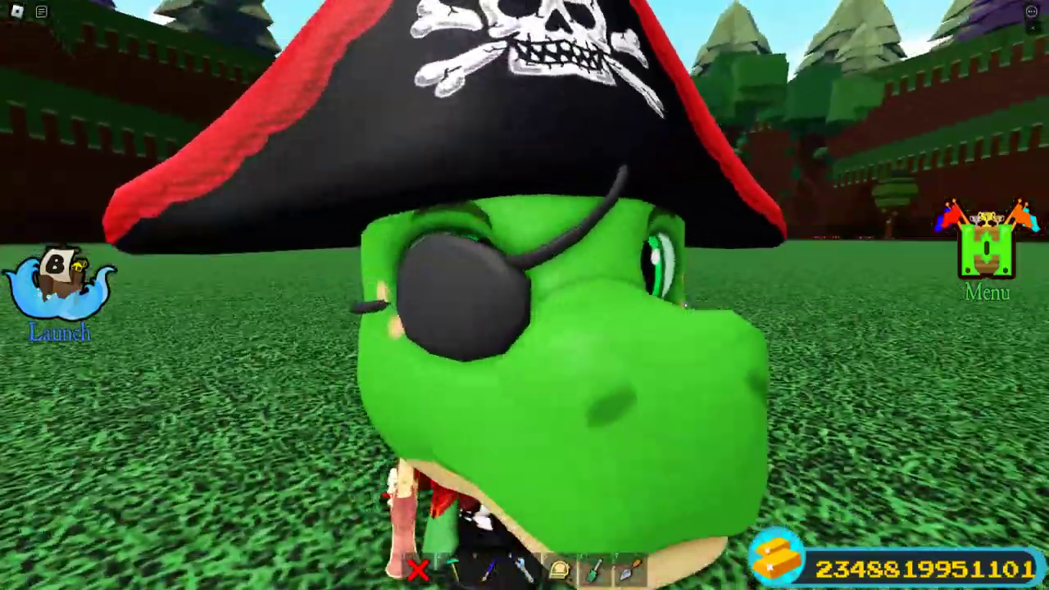
scroll(684, 307, down, 3)
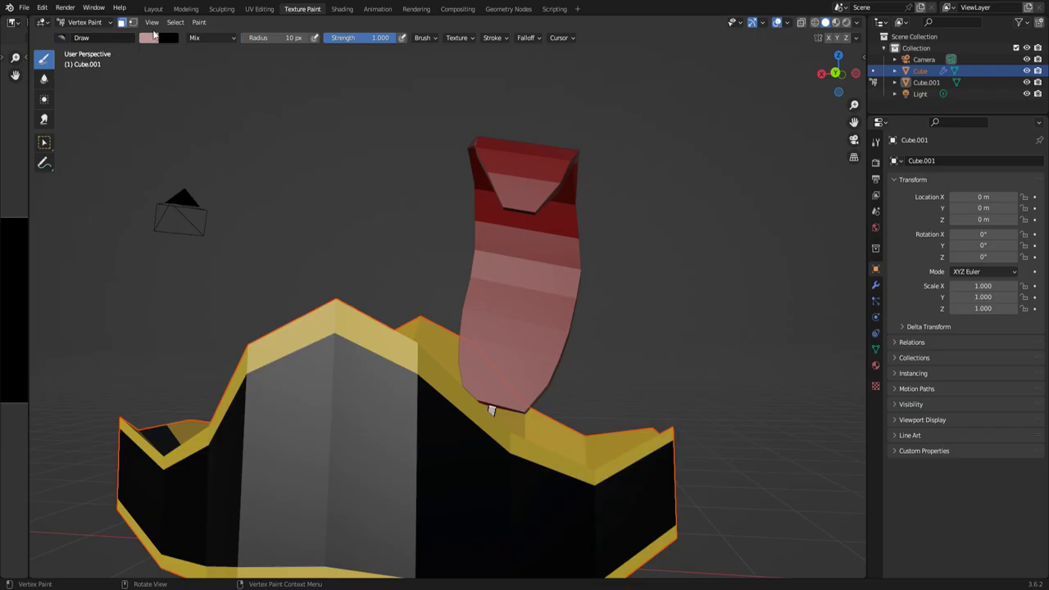
- Set the brush colour to yellow for the feather, then switch vertex painting to the Cube hat body
click(145, 38)
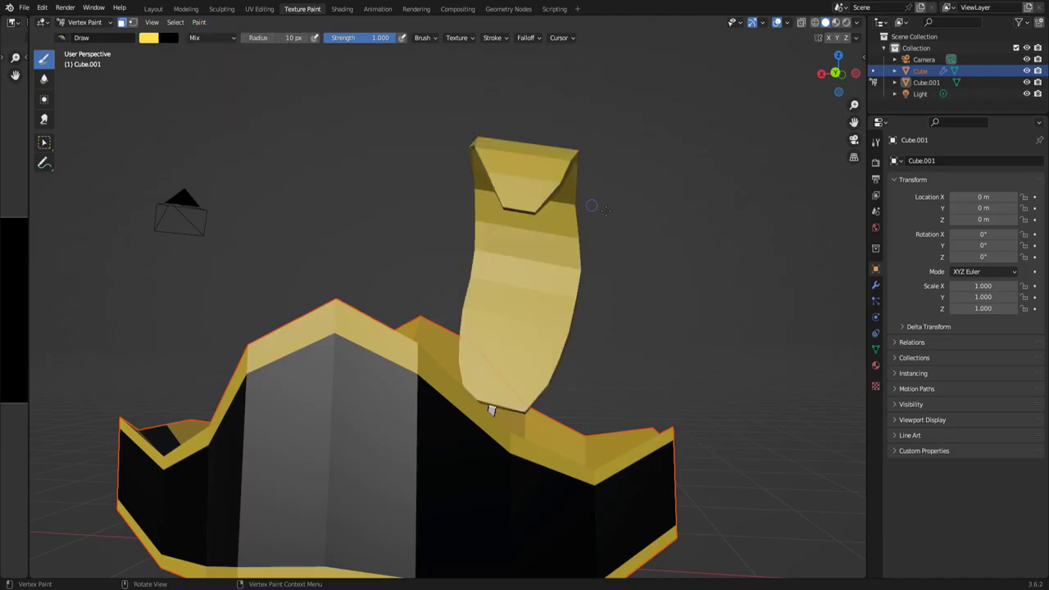
mouse_move(591, 206)
middle_down()
mouse_move(338, 397)
mouse_move(438, 292)
mouse_move(516, 246)
middle_up()
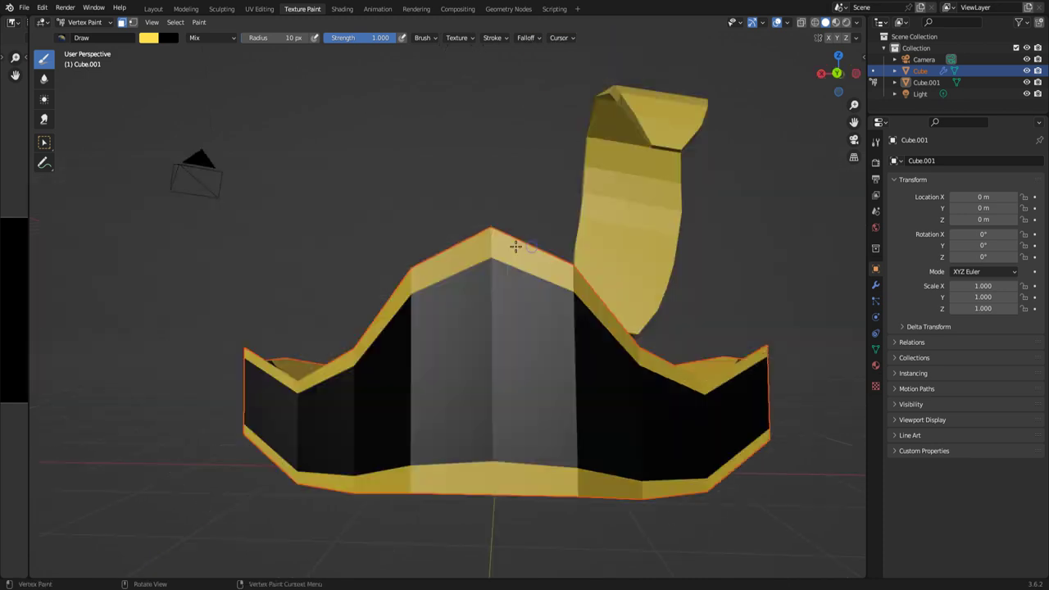
click(937, 83)
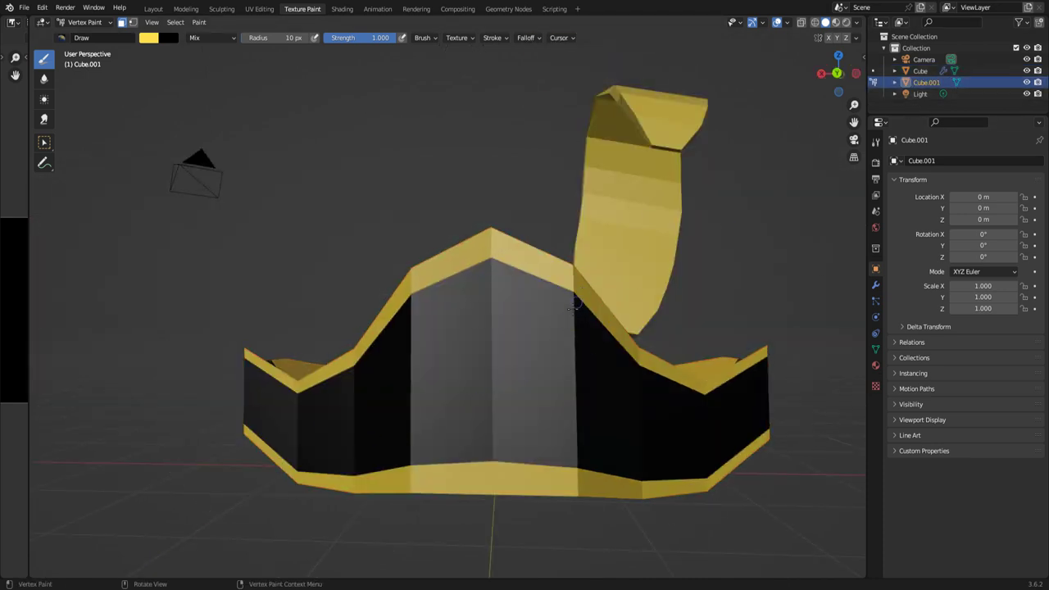
key(alt+q)
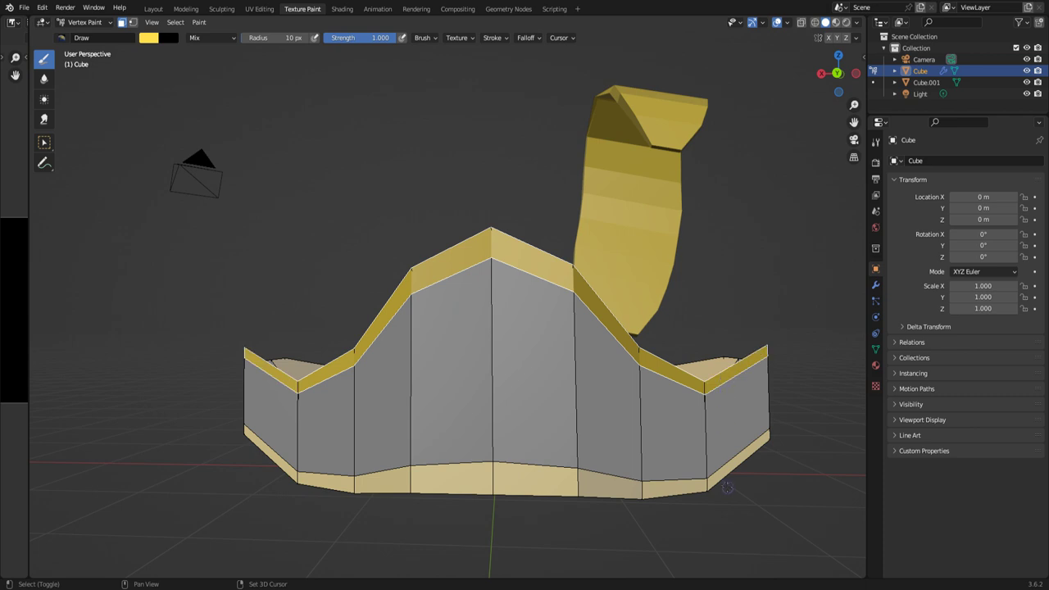
- Paint the hat's lower faces black with brush strokes, viewed from below
middle_drag(726, 487, 263, 145)
mouse_move(454, 292)
ctrl+mouse_down()
mouse_move(374, 290)
mouse_move(281, 380)
mouse_move(289, 404)
mouse_move(396, 452)
ctrl+mouse_up()
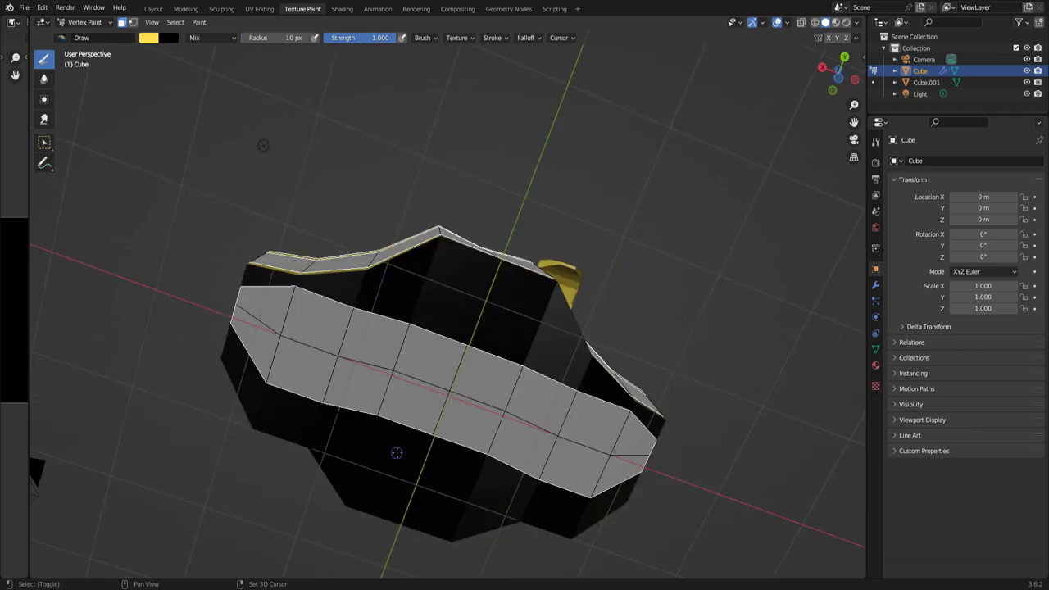
mouse_move(397, 453)
middle_down()
mouse_move(420, 256)
mouse_move(631, 414)
mouse_move(623, 385)
mouse_move(598, 435)
mouse_move(581, 409)
middle_up()
scroll(631, 414, up, 4)
scroll(631, 414, down, 4)
scroll(661, 435, up, 1)
scroll(661, 435, down, 2)
scroll(593, 440, up, 2)
middle_drag(468, 398, 427, 376)
mouse_move(473, 438)
middle_down()
mouse_move(468, 393)
mouse_move(494, 316)
mouse_move(356, 172)
mouse_move(573, 467)
mouse_move(585, 407)
middle_up()
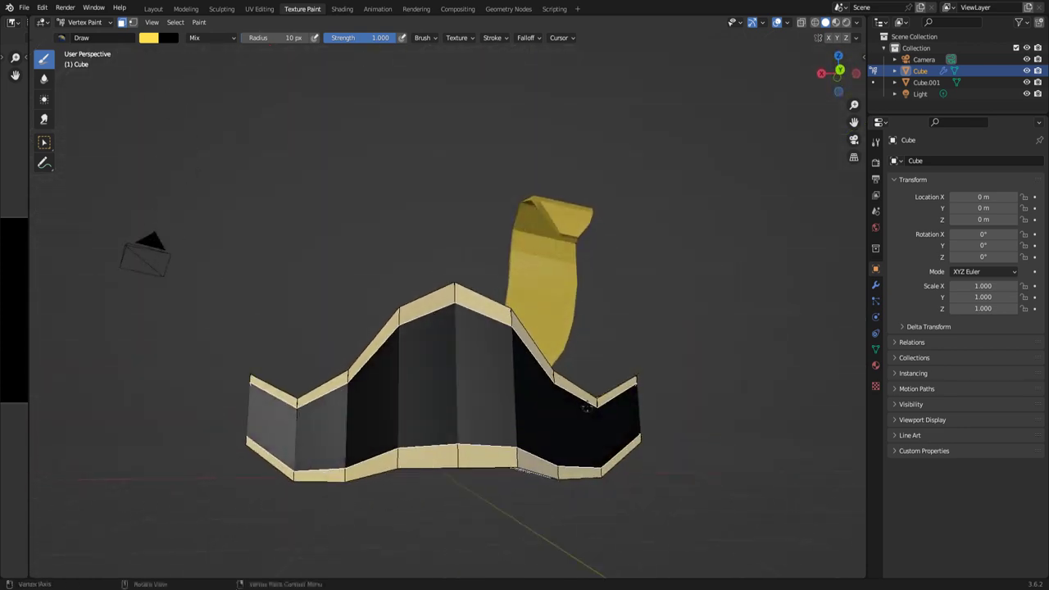
- Fill the selected side faces with white using Set Vertex Colors
click(147, 39)
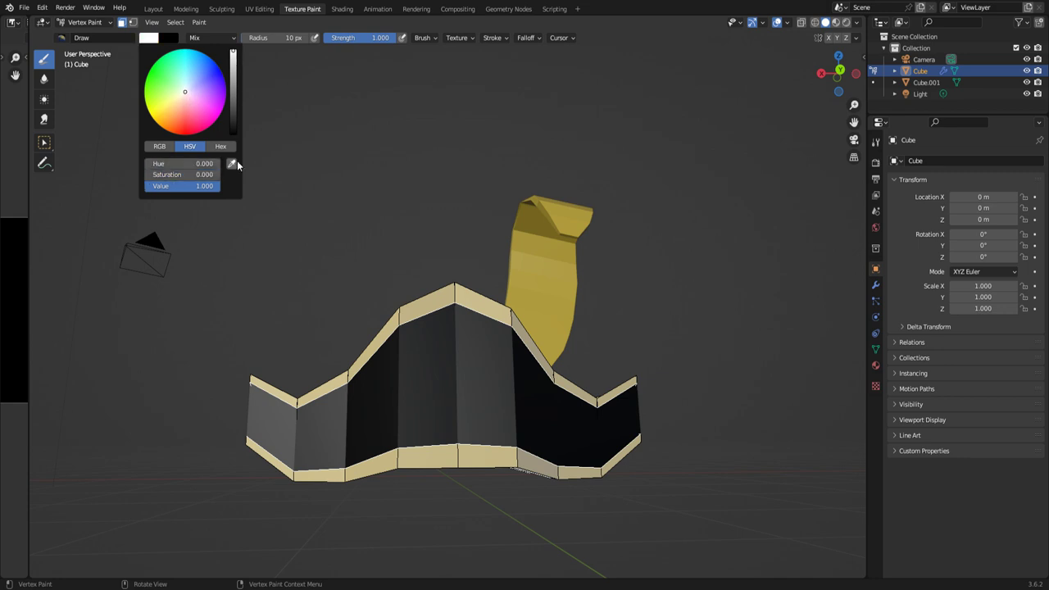
click(198, 22)
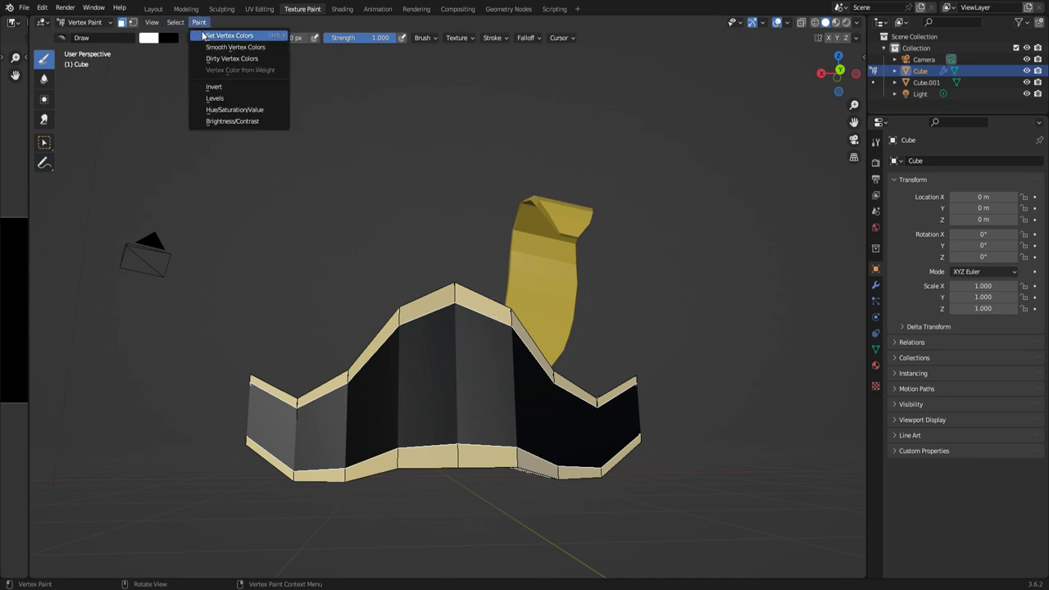
click(206, 37)
mouse_move(667, 320)
middle_down()
mouse_move(660, 336)
mouse_move(721, 396)
mouse_move(609, 428)
mouse_move(471, 428)
mouse_move(472, 397)
middle_up()
key(Tab)
- Zoom in on the curved yellow feather and make Cube.001 the active object
scroll(502, 434, down, 1)
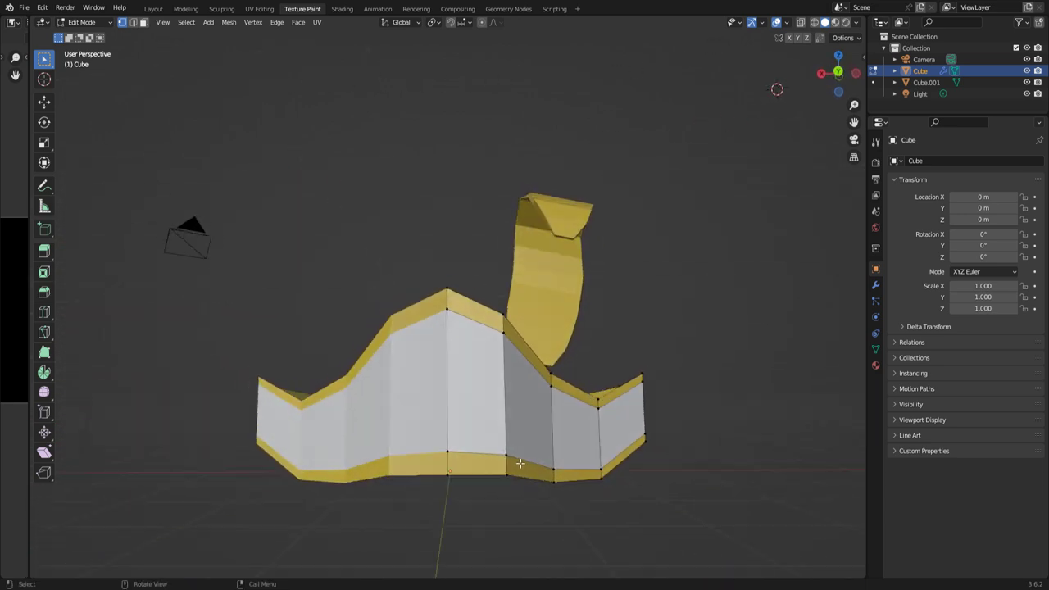
scroll(527, 481, down, 2)
scroll(512, 459, down, 2)
scroll(505, 446, up, 3)
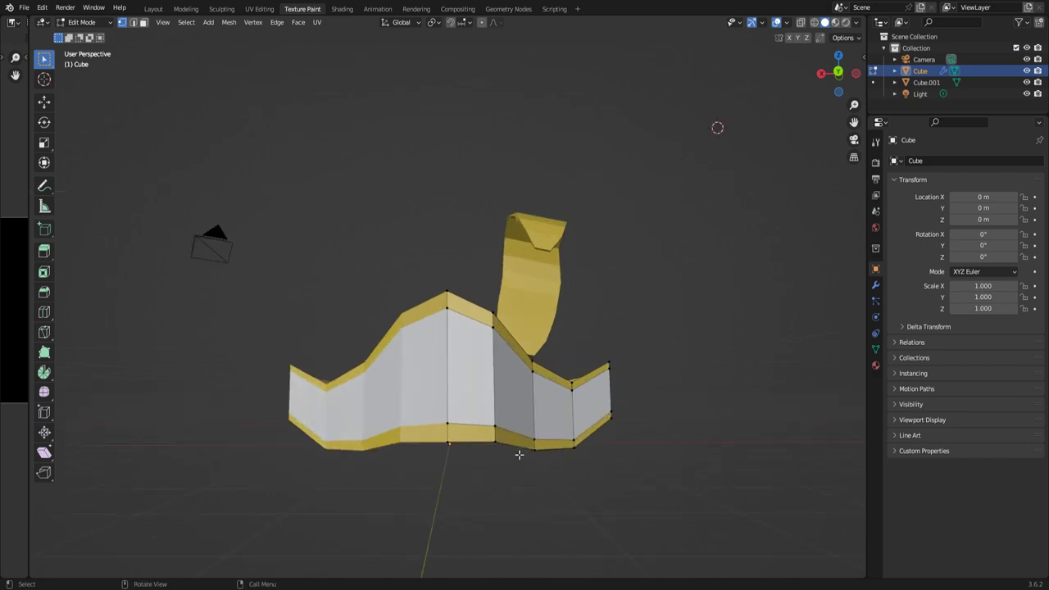
scroll(518, 454, down, 2)
mouse_move(522, 470)
middle_down()
mouse_move(530, 466)
mouse_move(494, 480)
mouse_move(442, 422)
middle_up()
scroll(494, 481, up, 3)
scroll(442, 422, up, 2)
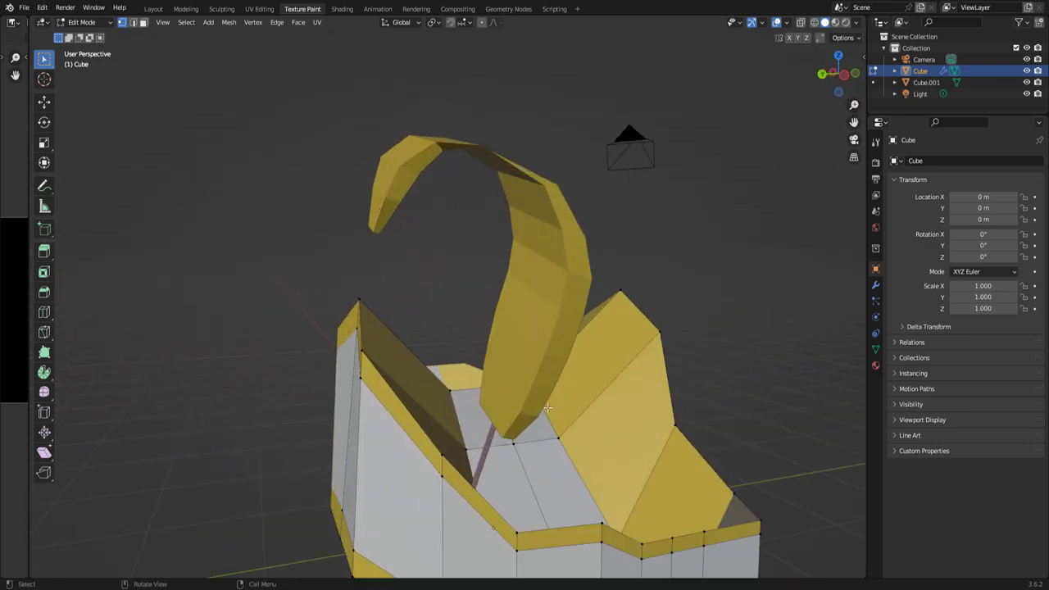
scroll(459, 410, up, 2)
scroll(508, 401, up, 2)
mouse_move(545, 396)
middle_down()
mouse_move(552, 496)
mouse_move(540, 405)
middle_up()
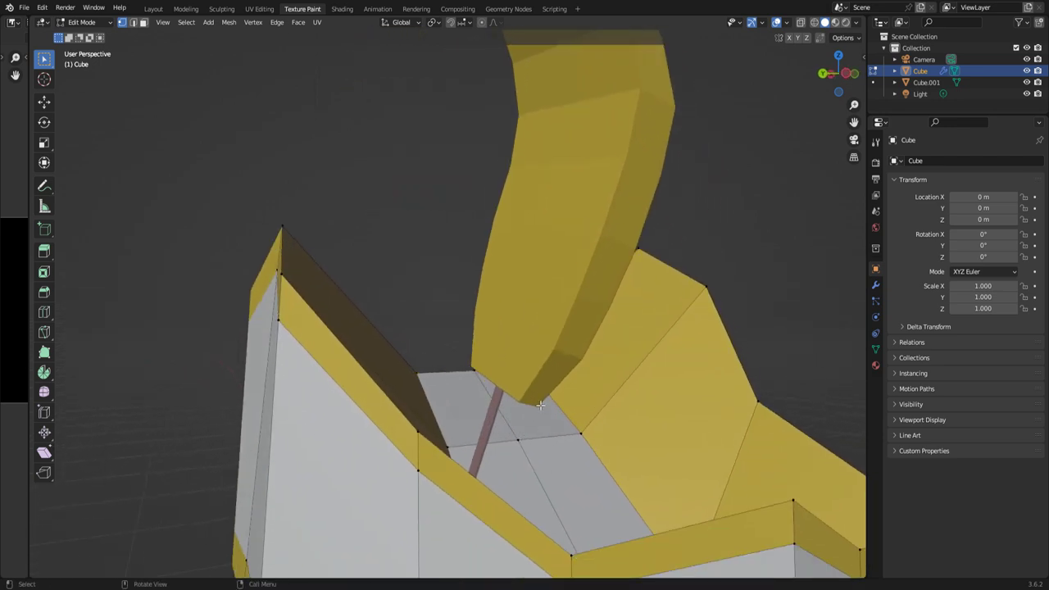
click(874, 83)
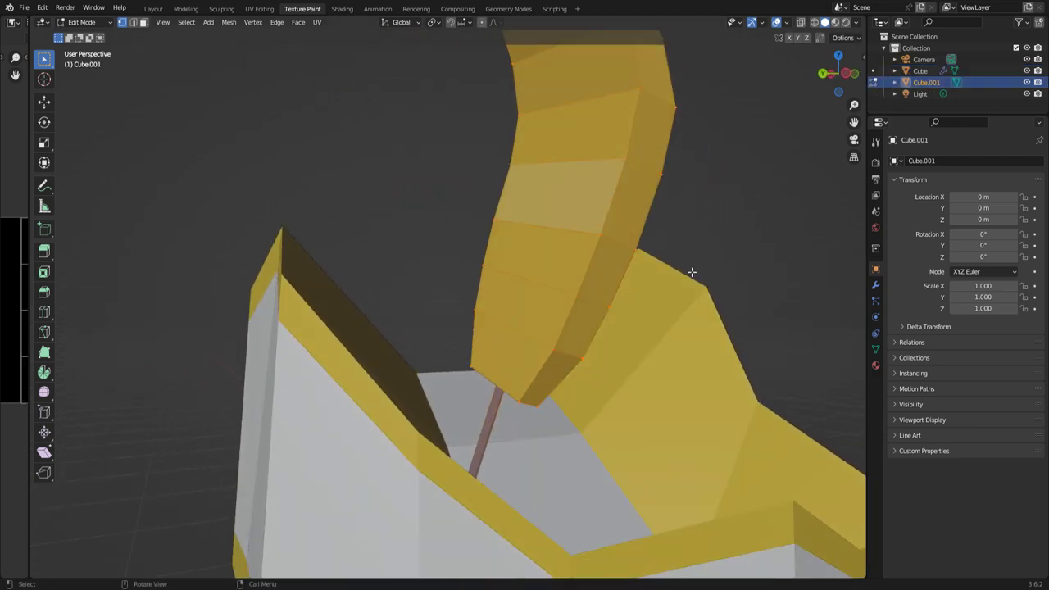
- Inspect the thin pink stick and bring up the brush colour picker
scroll(502, 417, up, 2)
scroll(501, 417, up, 2)
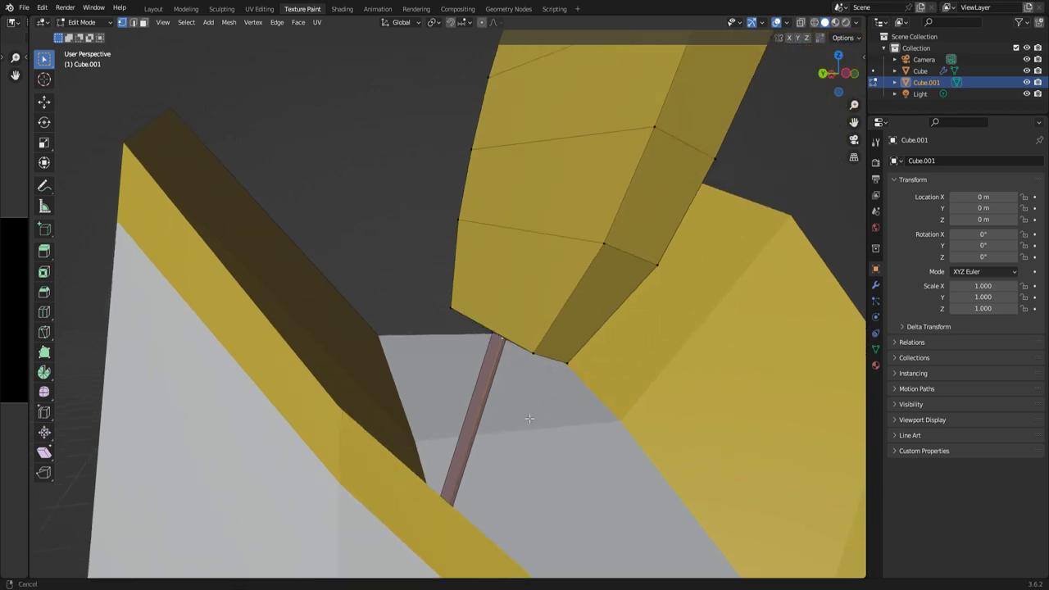
scroll(502, 362, up, 2)
mouse_move(502, 361)
middle_down()
mouse_move(363, 369)
mouse_move(425, 346)
middle_up()
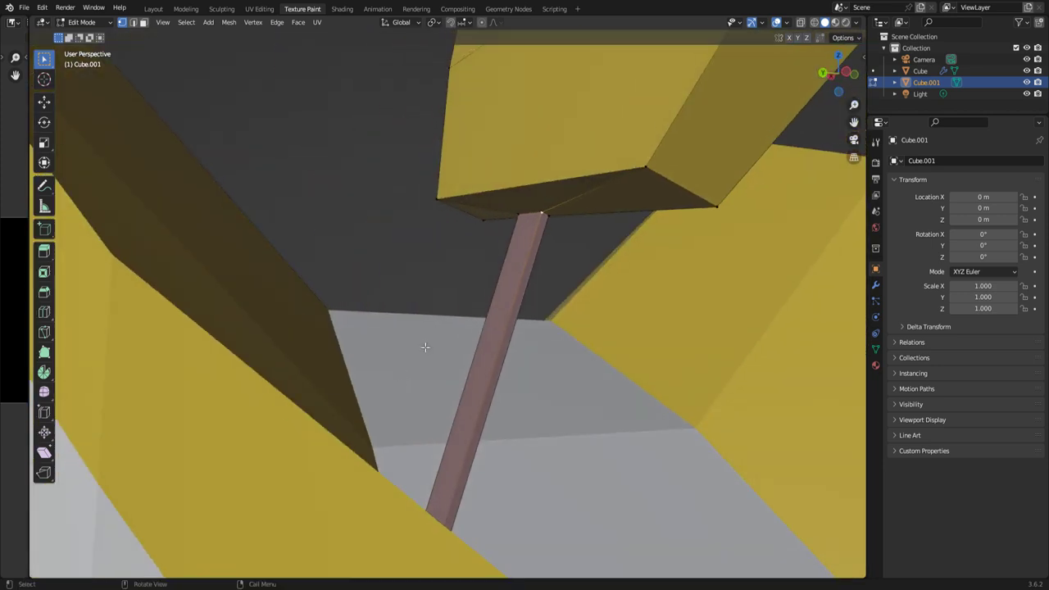
click(152, 38)
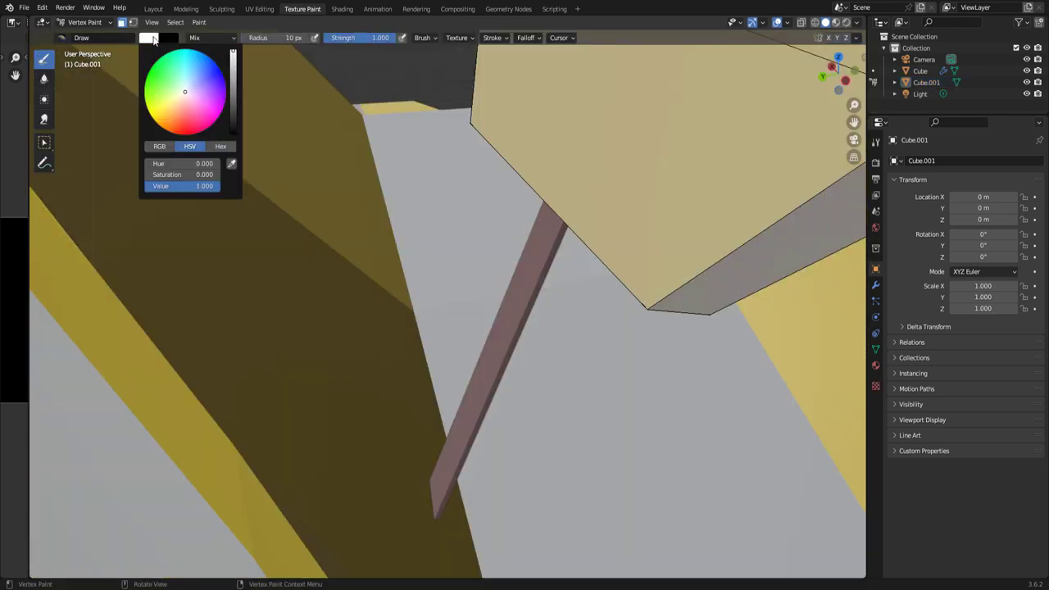
- Lower the brush colour to light grey and fill Cube.001's vertex colours with it
click(233, 72)
drag(234, 64, 234, 75)
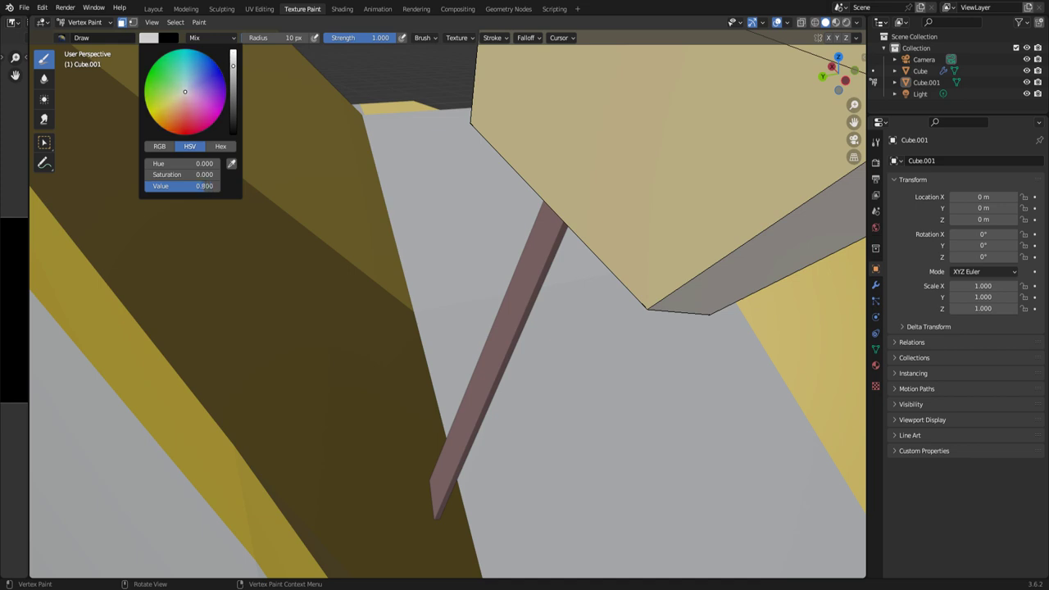
click(199, 23)
click(210, 38)
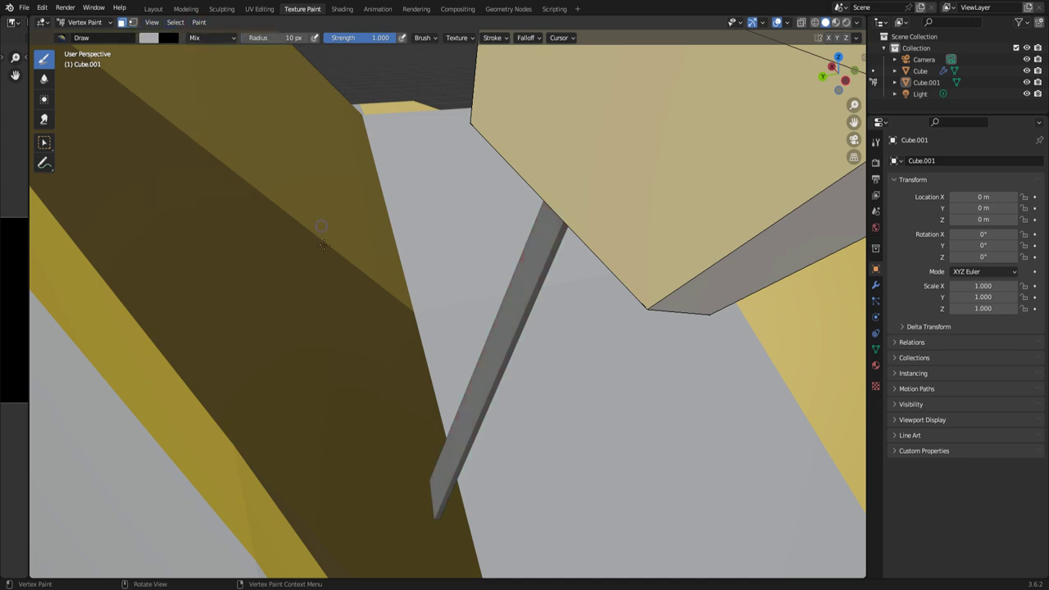
- Orbit, zoom out and pan the view to recentre the hat
mouse_move(328, 246)
middle_down()
mouse_move(454, 293)
mouse_move(376, 295)
mouse_move(574, 303)
mouse_move(646, 318)
mouse_move(670, 361)
middle_up()
scroll(524, 286, down, 5)
scroll(669, 344, down, 1)
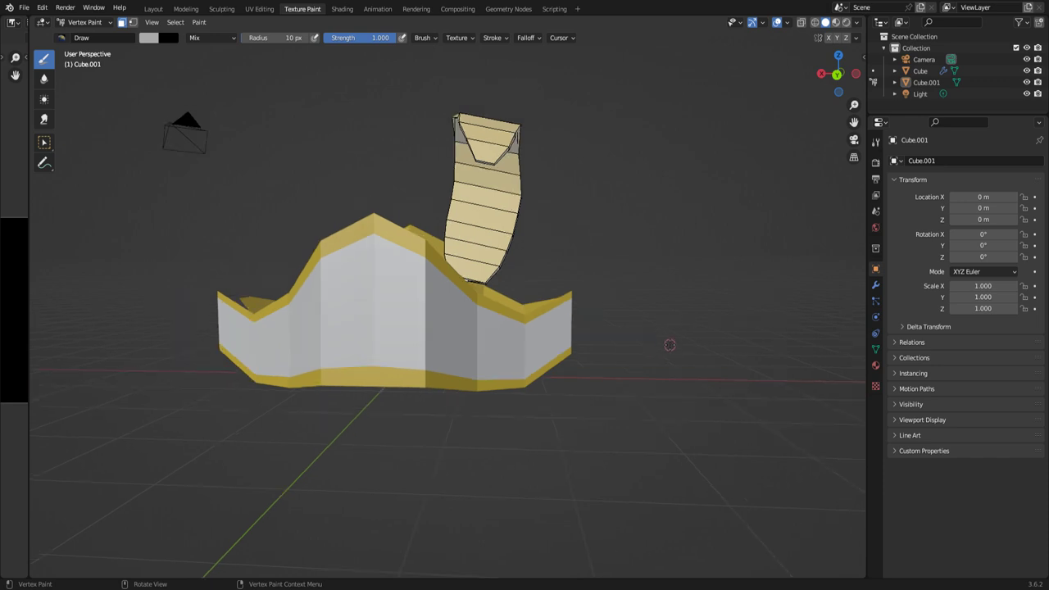
shift+middle_drag(586, 320, 619, 374)
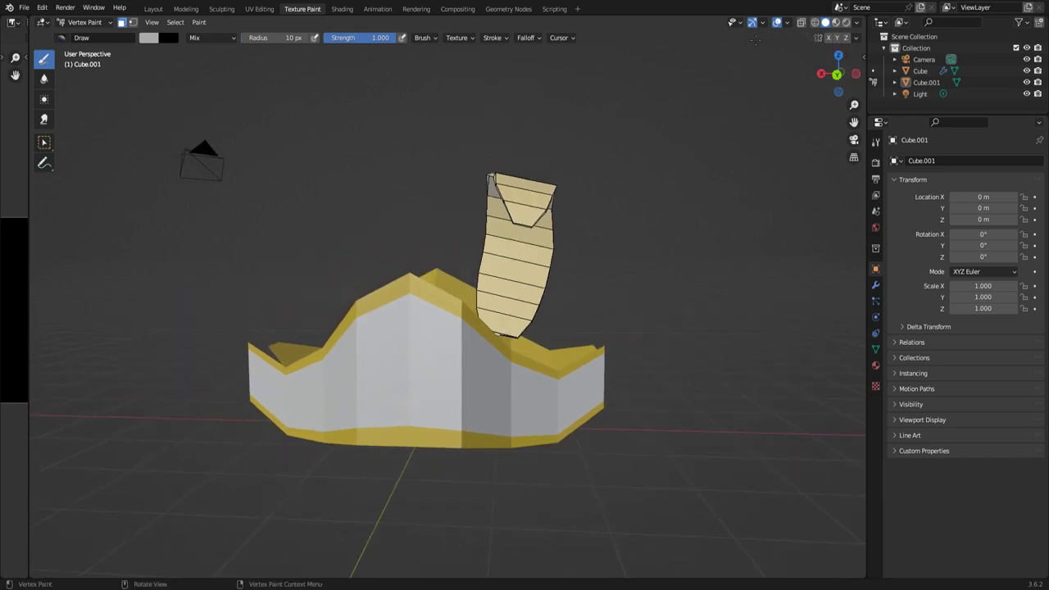
- Enter Edit Mode on Cube.001 and orbit around the hat, including a low frontal angle
key(Tab)
mouse_move(754, 40)
middle_down()
mouse_move(637, 524)
mouse_move(721, 515)
mouse_move(354, 269)
middle_up()
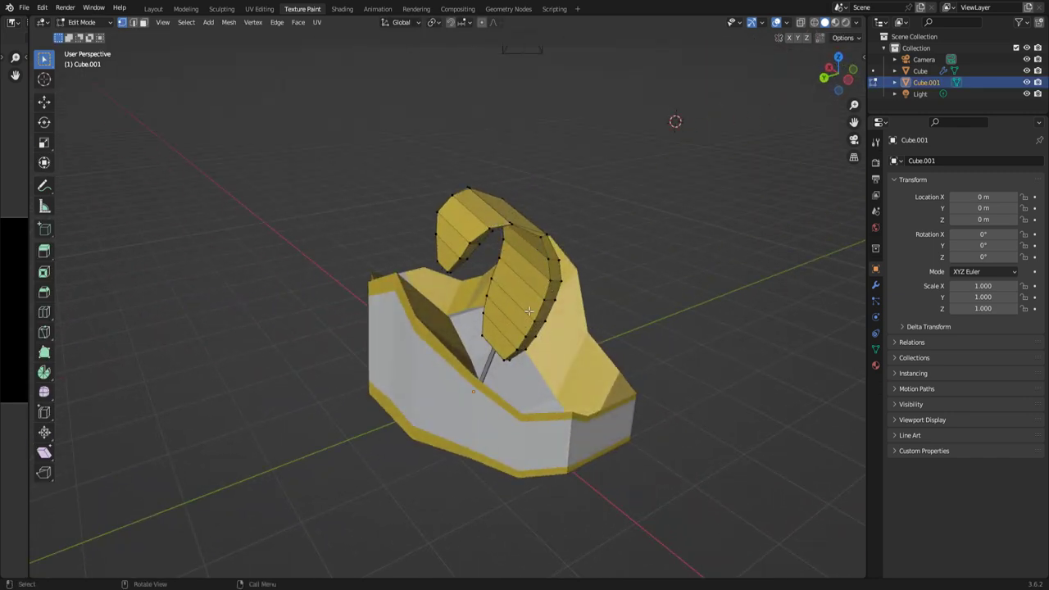
mouse_move(477, 227)
middle_down()
mouse_move(384, 379)
mouse_move(345, 391)
mouse_move(462, 372)
mouse_move(626, 366)
mouse_move(422, 363)
middle_up()
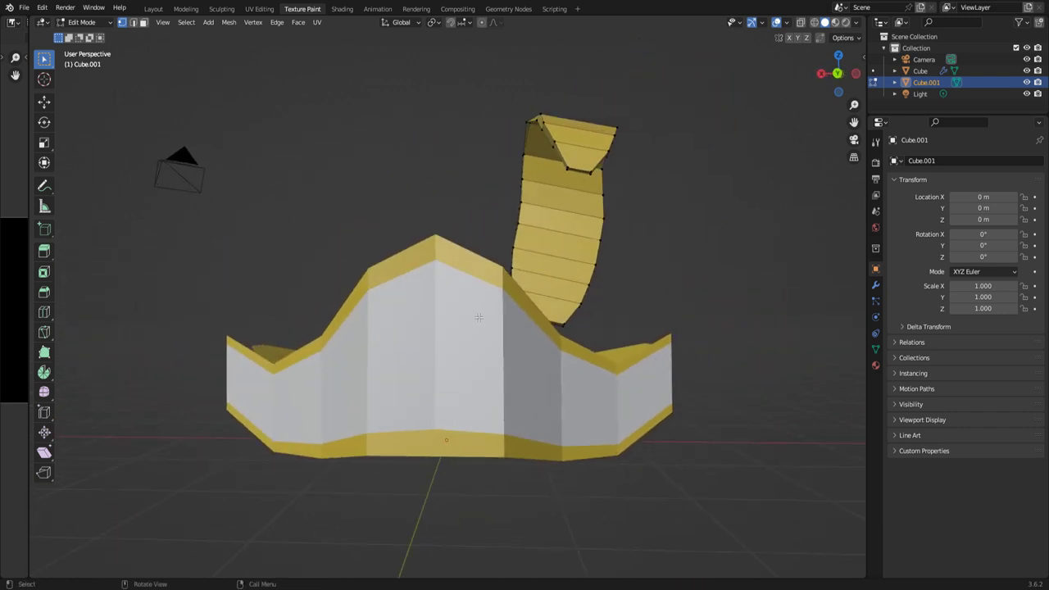
middle_drag(478, 317, 486, 329)
middle_drag(529, 342, 548, 368)
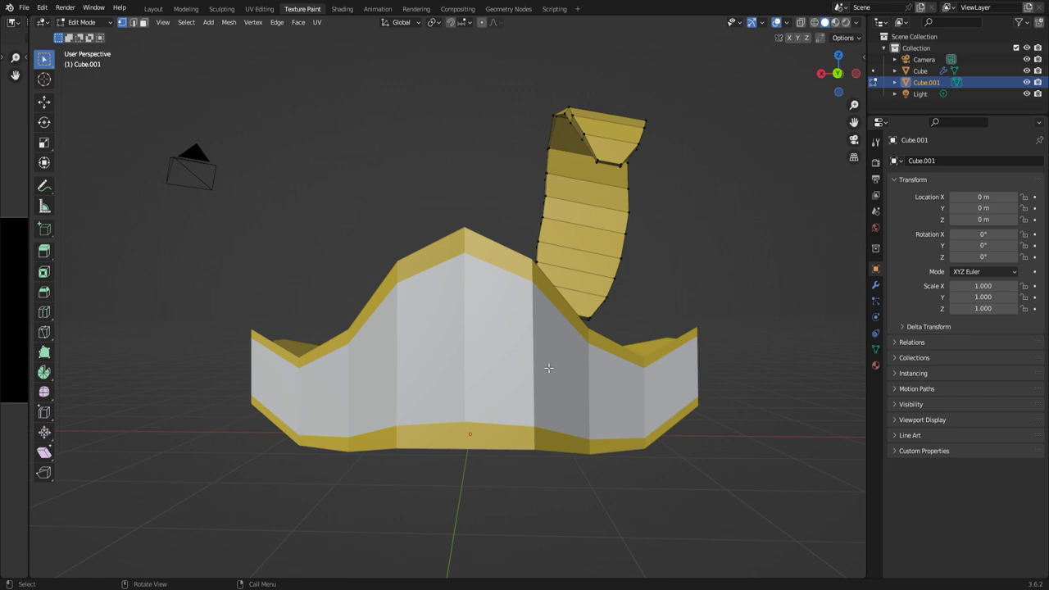
mouse_move(548, 368)
middle_down()
mouse_move(548, 398)
mouse_move(604, 347)
mouse_move(616, 379)
mouse_move(466, 415)
mouse_move(442, 406)
mouse_move(492, 386)
mouse_move(434, 398)
mouse_move(412, 390)
mouse_move(422, 404)
mouse_move(410, 385)
mouse_move(446, 403)
middle_up()
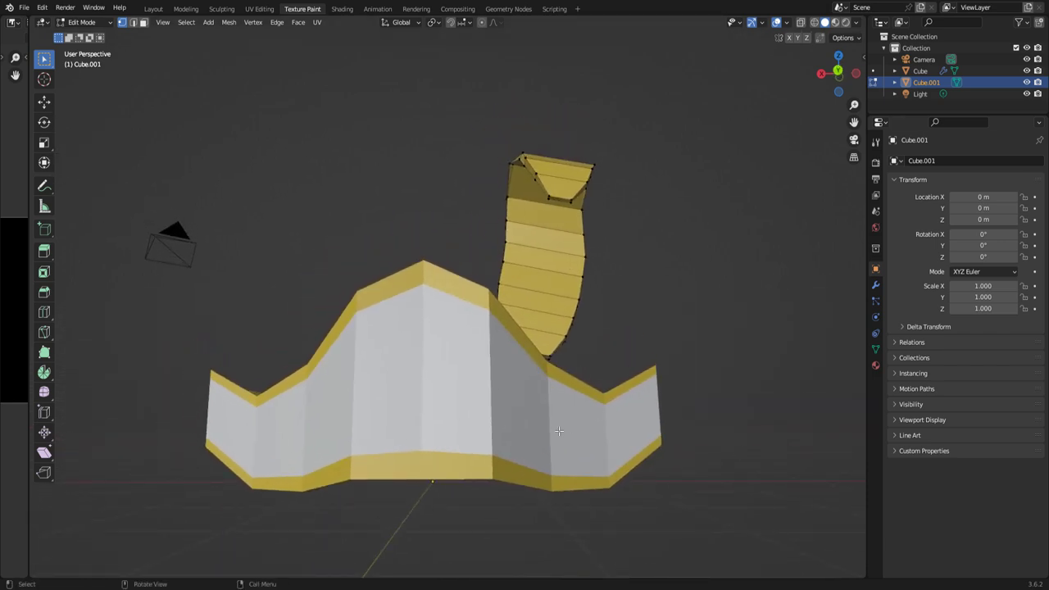
middle_drag(526, 441, 541, 443)
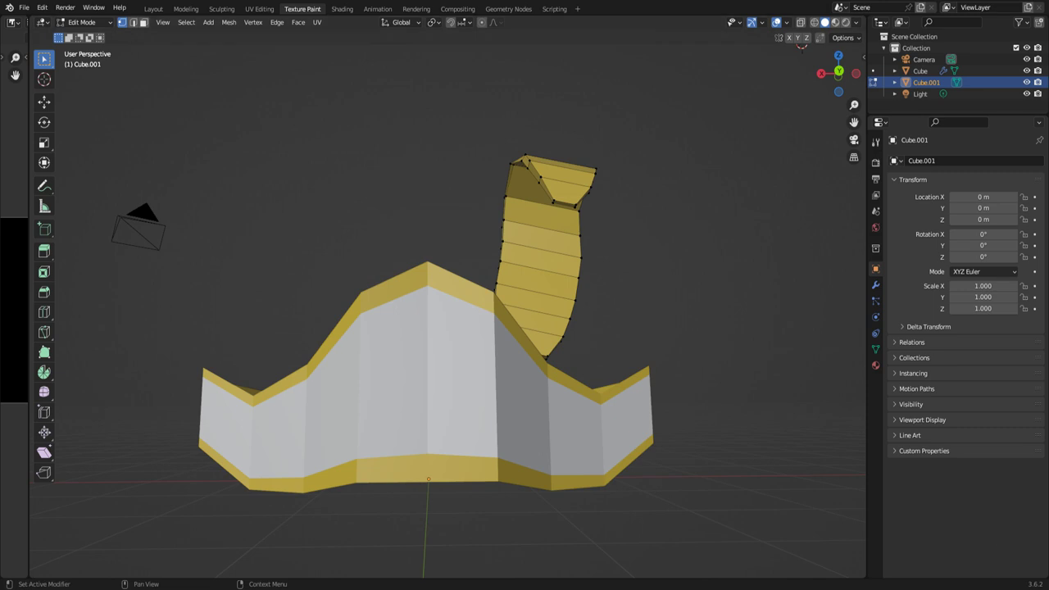
middle_drag(623, 385, 651, 381)
- Orbit further around the yellow-and-white hat model
middle_drag(526, 441, 557, 442)
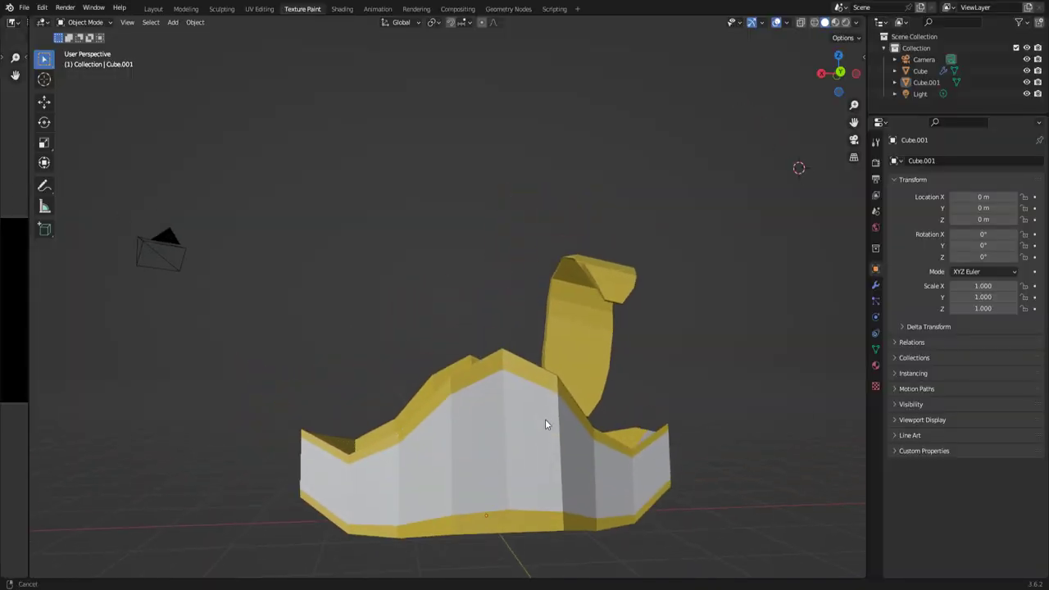
mouse_move(545, 419)
middle_down()
mouse_move(517, 368)
mouse_move(492, 387)
mouse_move(508, 391)
mouse_move(82, 413)
middle_up()
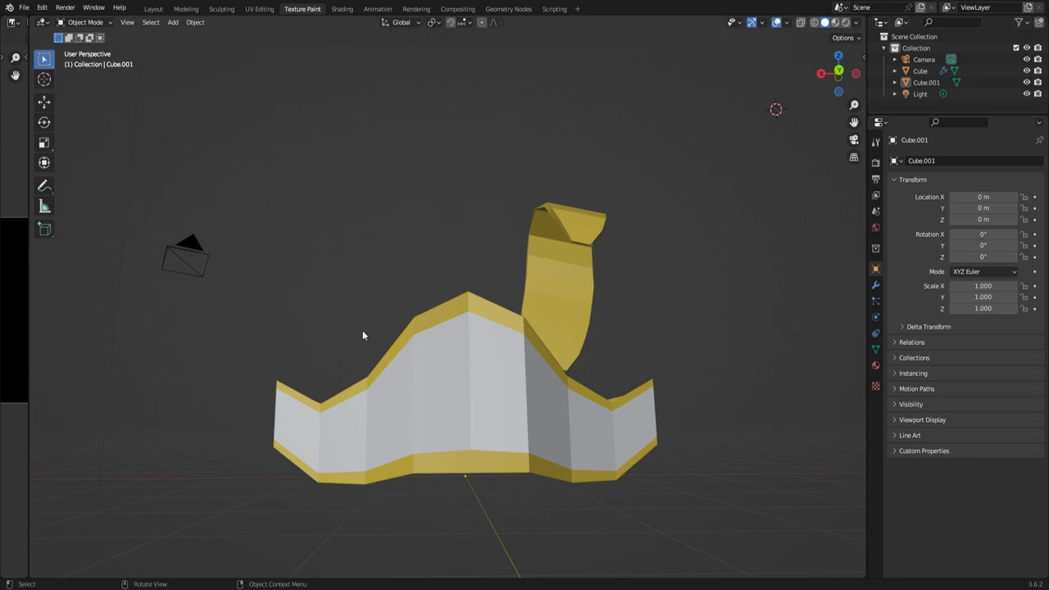
- Use Join Areas on the left area border to merge the side area into the viewport
mouse_move(363, 334)
middle_down()
mouse_move(419, 342)
mouse_move(377, 337)
middle_up()
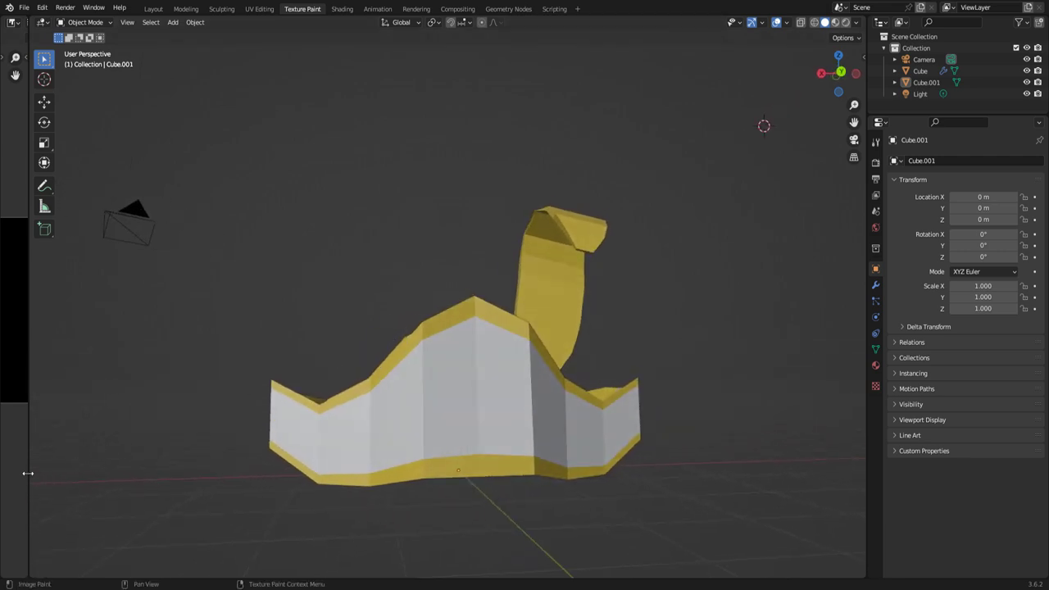
drag(28, 473, 68, 475)
right_click(68, 475)
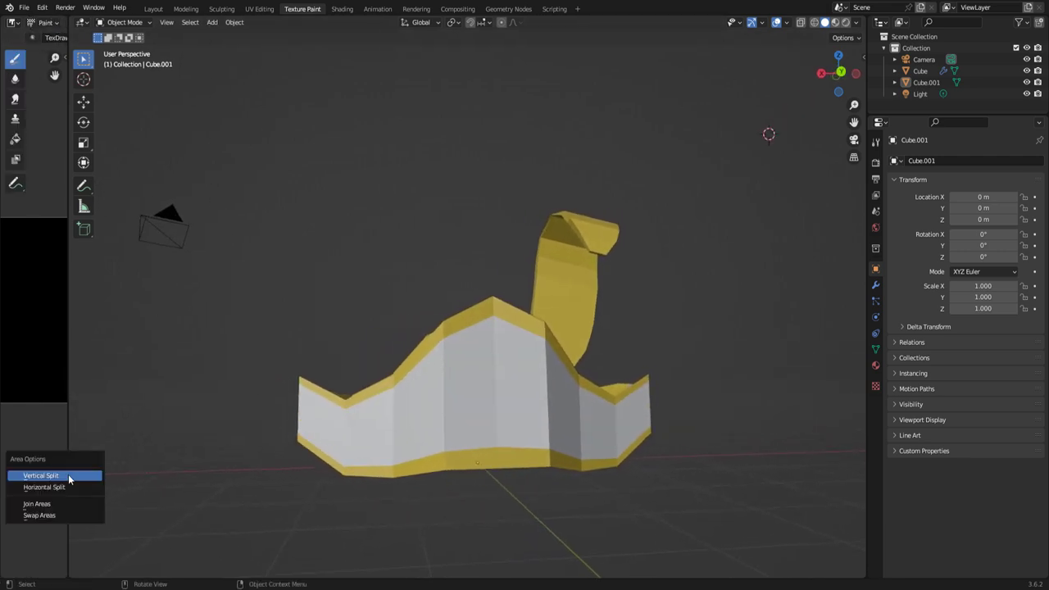
click(41, 503)
click(148, 495)
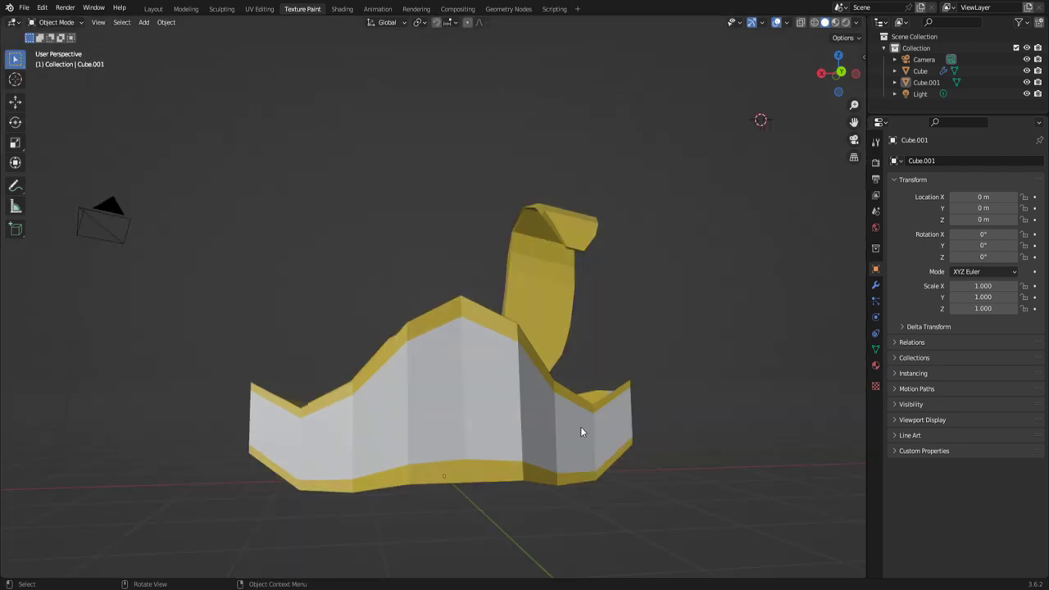
- Zoom and orbit around the hat, viewing it from above and front-right
mouse_move(580, 432)
middle_down()
mouse_move(416, 460)
mouse_move(569, 432)
middle_up()
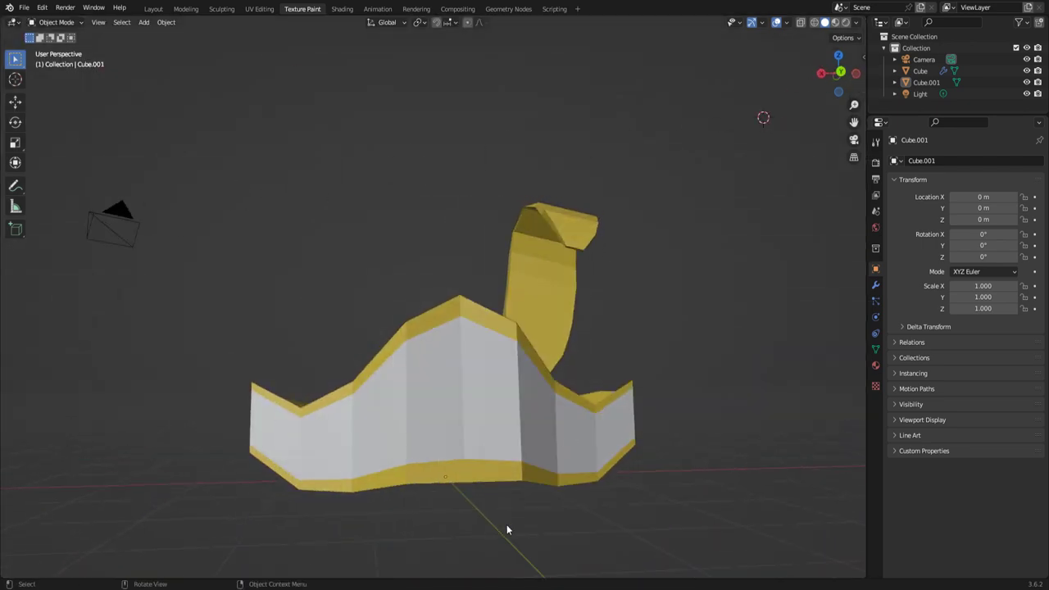
mouse_move(507, 530)
middle_down()
mouse_move(497, 497)
mouse_move(476, 486)
middle_up()
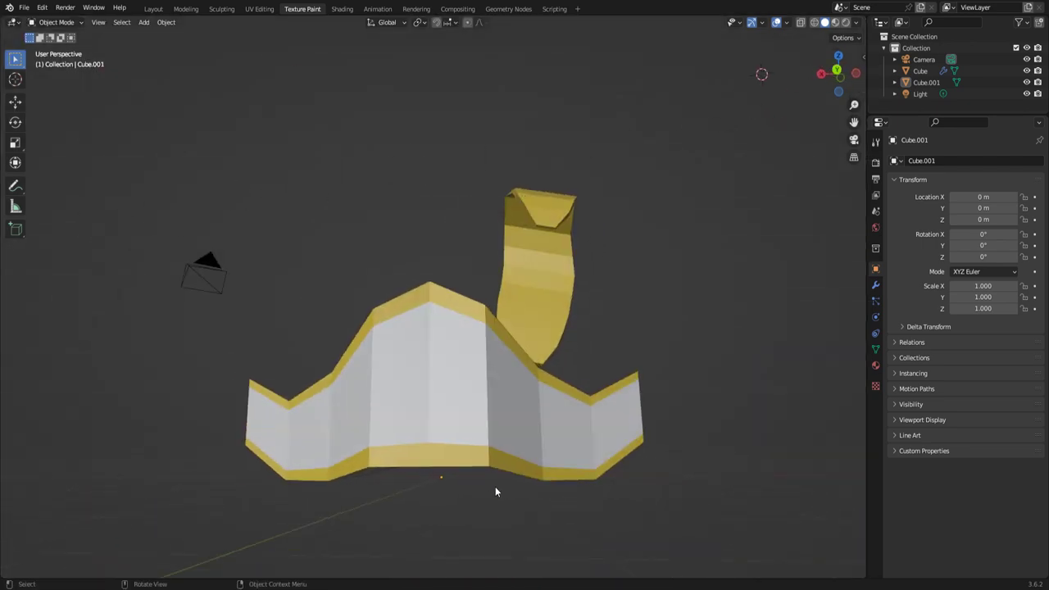
scroll(495, 490, up, 1)
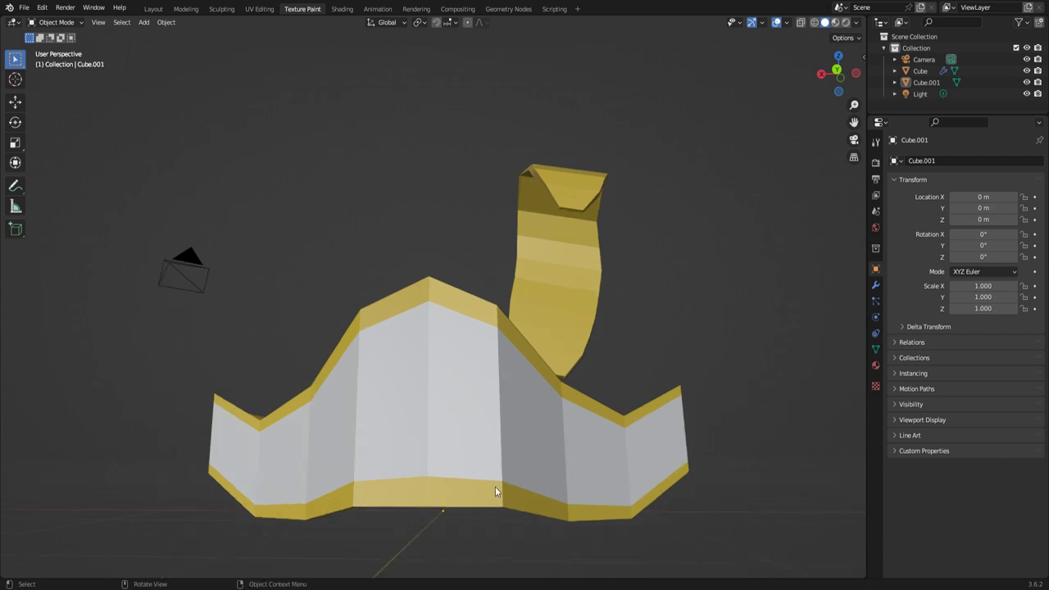
mouse_move(552, 490)
middle_down()
mouse_move(508, 415)
mouse_move(451, 438)
mouse_move(499, 435)
mouse_move(341, 470)
mouse_move(156, 490)
mouse_move(11, 459)
mouse_move(210, 423)
mouse_move(194, 421)
mouse_move(264, 449)
middle_up()
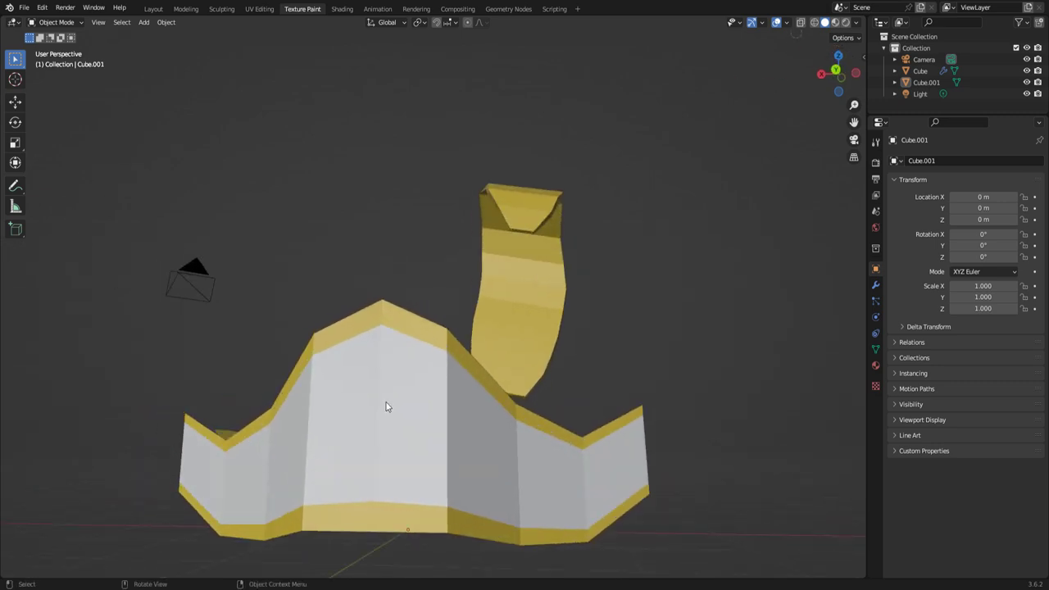
mouse_move(515, 440)
middle_down()
mouse_move(429, 497)
mouse_move(378, 452)
mouse_move(496, 405)
mouse_move(506, 437)
middle_up()
middle_drag(210, 79, 419, 564)
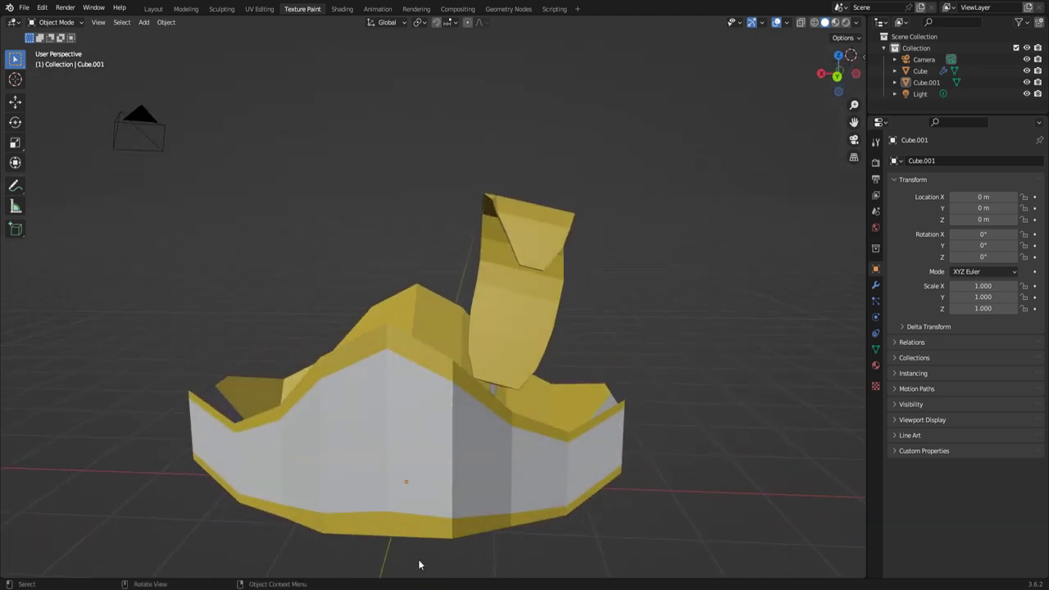
mouse_move(513, 515)
middle_down()
mouse_move(508, 464)
mouse_move(309, 536)
mouse_move(351, 510)
mouse_move(333, 515)
mouse_move(443, 475)
mouse_move(440, 450)
mouse_move(456, 465)
mouse_move(435, 462)
mouse_move(431, 473)
mouse_move(557, 462)
middle_up()
- Switch the hat into Vertex Paint mode and orbit around the red hat
click(56, 22)
click(62, 76)
scroll(573, 475, up, 2)
middle_drag(603, 503, 149, 497)
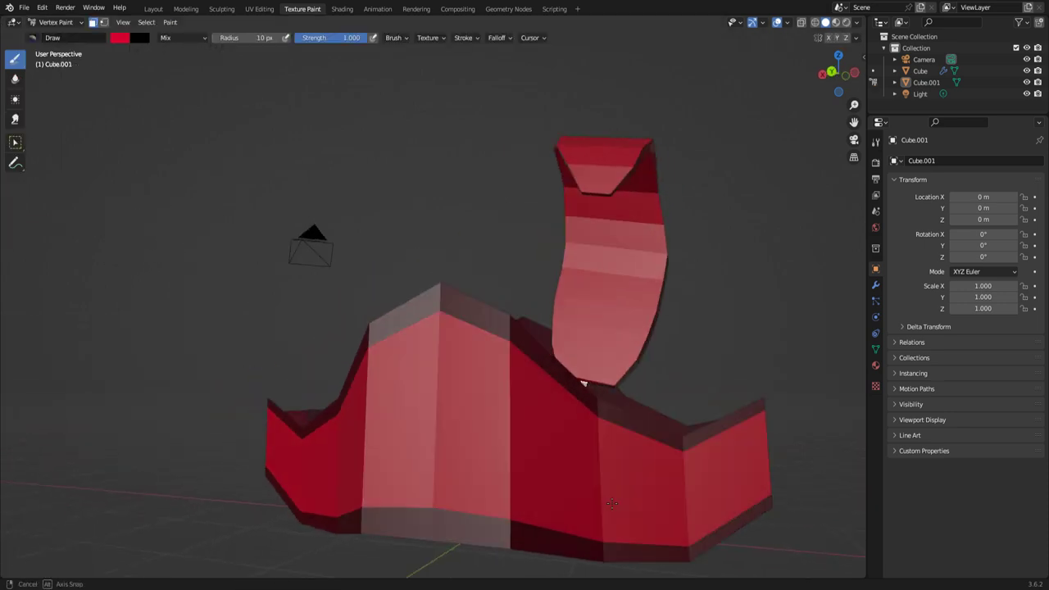
scroll(204, 488, down, 2)
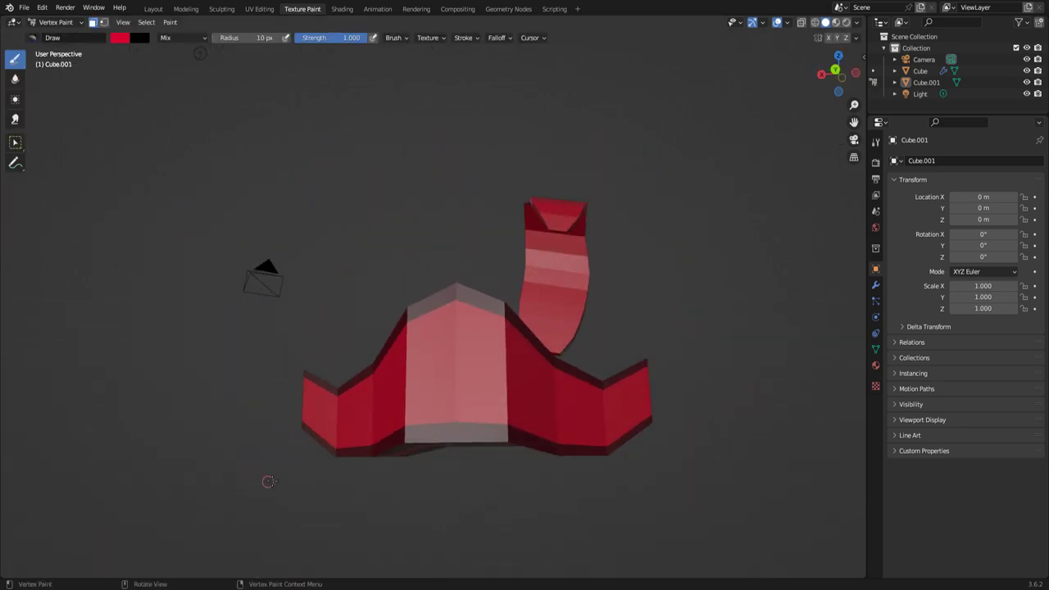
mouse_move(267, 480)
middle_down()
mouse_move(479, 431)
mouse_move(643, 499)
mouse_move(363, 468)
mouse_move(548, 466)
middle_up()
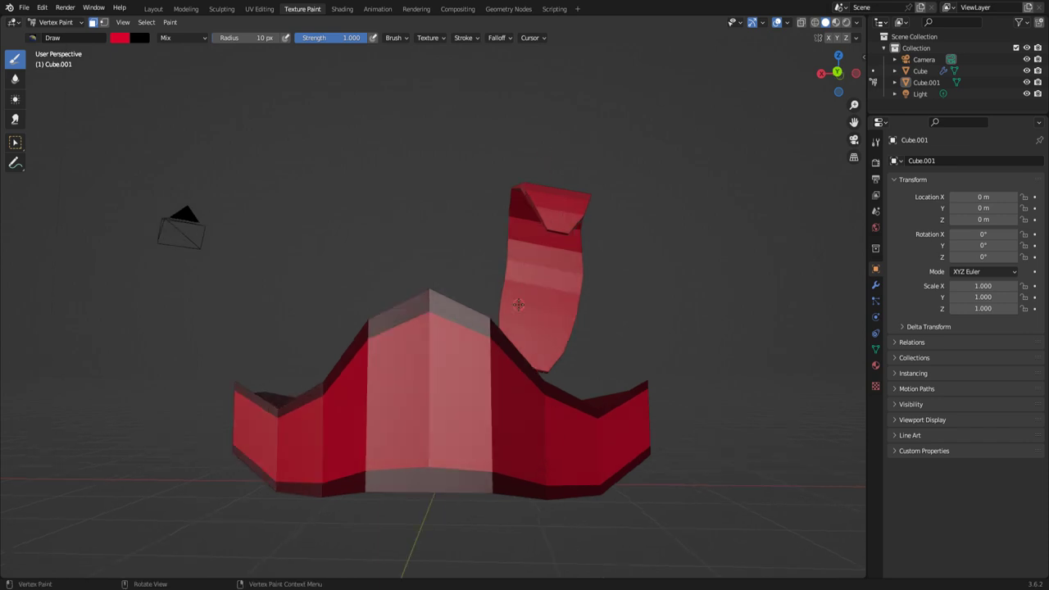
- Swing the view around and turn the blue hat to face the front
mouse_move(517, 305)
middle_down()
mouse_move(541, 339)
mouse_move(7, 31)
middle_up()
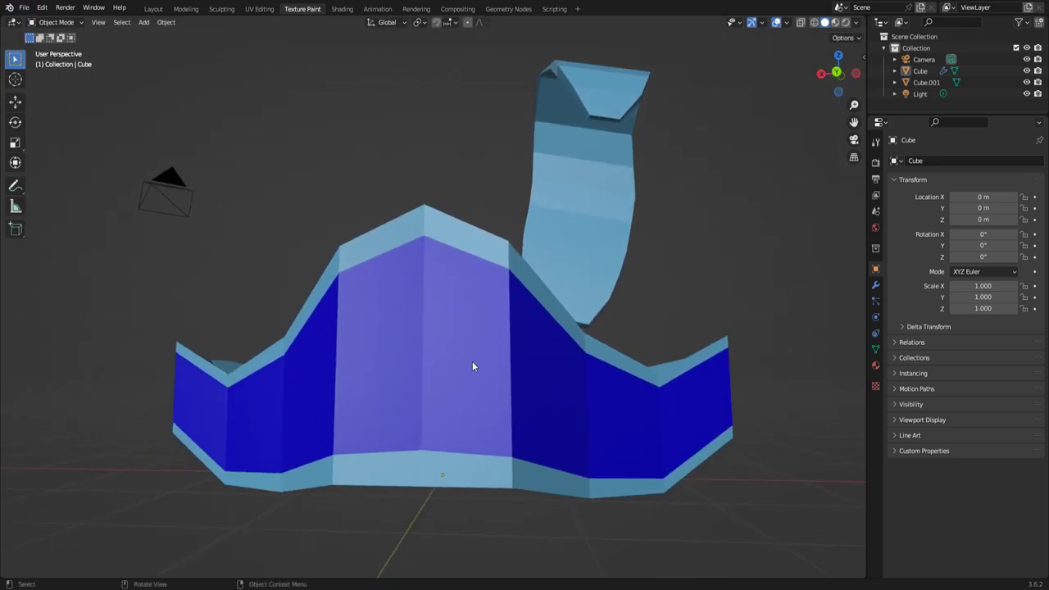
key(shift)
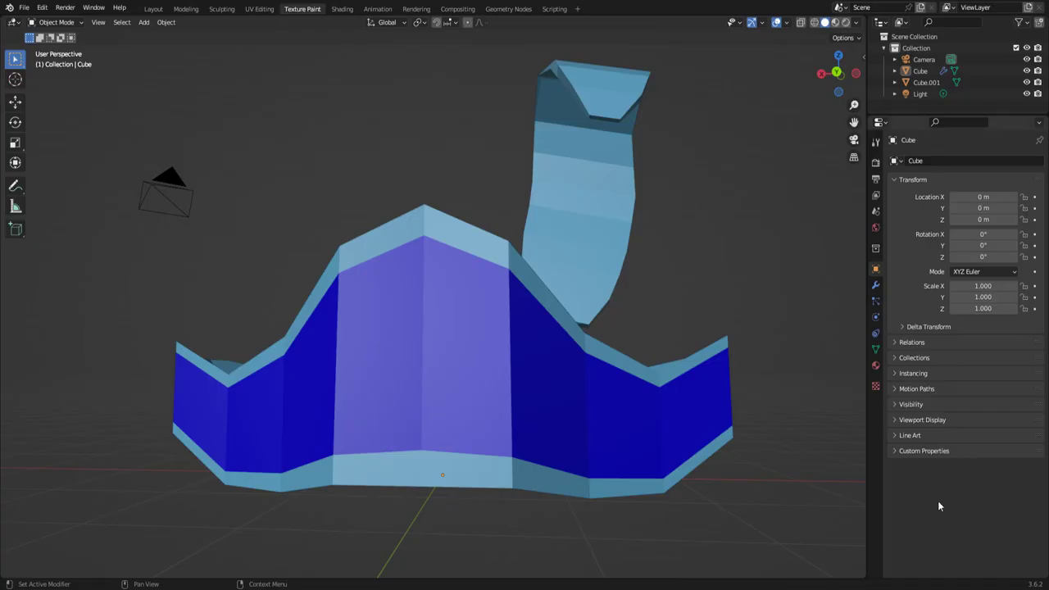
right_click(627, 331)
mouse_move(692, 303)
middle_down()
mouse_move(706, 235)
mouse_move(693, 277)
middle_up()
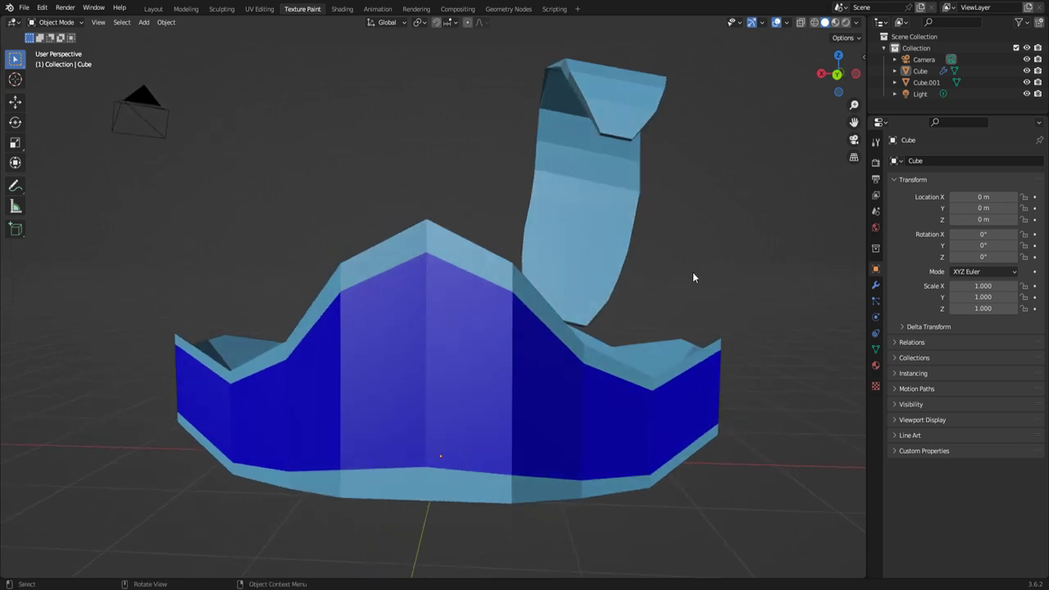
- Orbit and pan to recentre the blue hat in a frontal view
mouse_move(692, 277)
middle_down()
mouse_move(560, 417)
mouse_move(554, 384)
mouse_move(449, 368)
mouse_move(566, 377)
mouse_move(562, 392)
mouse_move(520, 391)
mouse_move(513, 402)
mouse_move(546, 398)
middle_up()
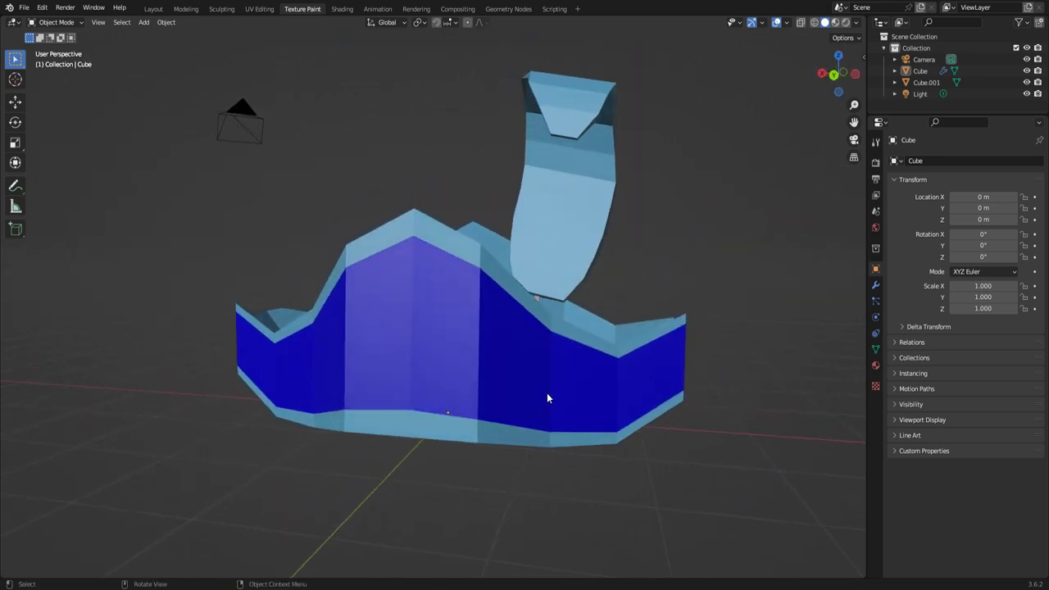
mouse_move(557, 319)
middle_down()
mouse_move(534, 323)
mouse_move(422, 220)
middle_up()
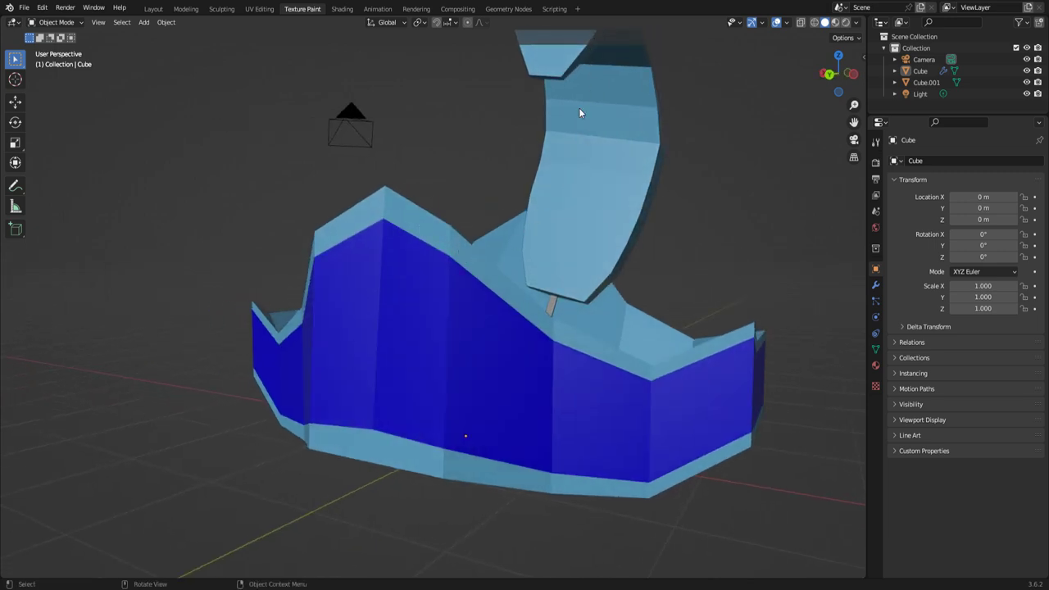
mouse_move(579, 108)
middle_down()
mouse_move(515, 136)
mouse_move(529, 157)
mouse_move(613, 117)
mouse_move(569, 160)
mouse_move(583, 182)
middle_up()
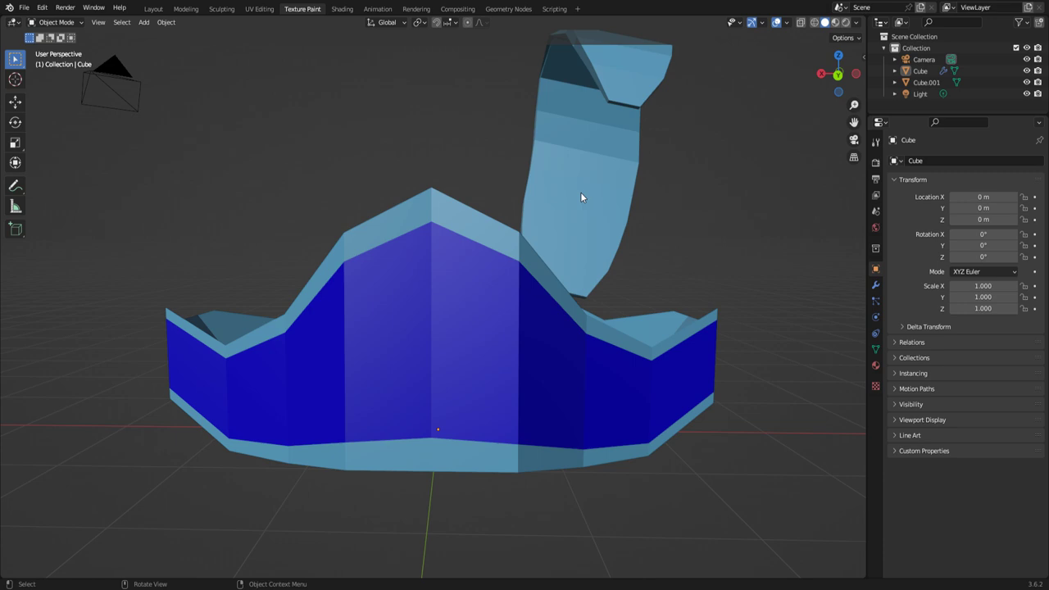
shift+middle_drag(511, 316, 470, 325)
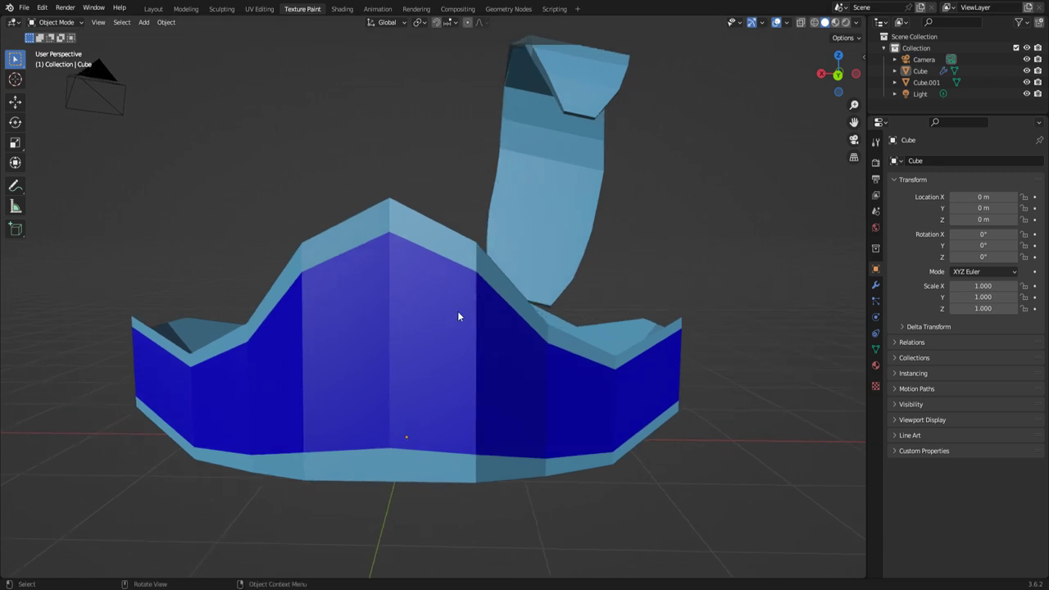
shift+middle_drag(457, 316, 523, 368)
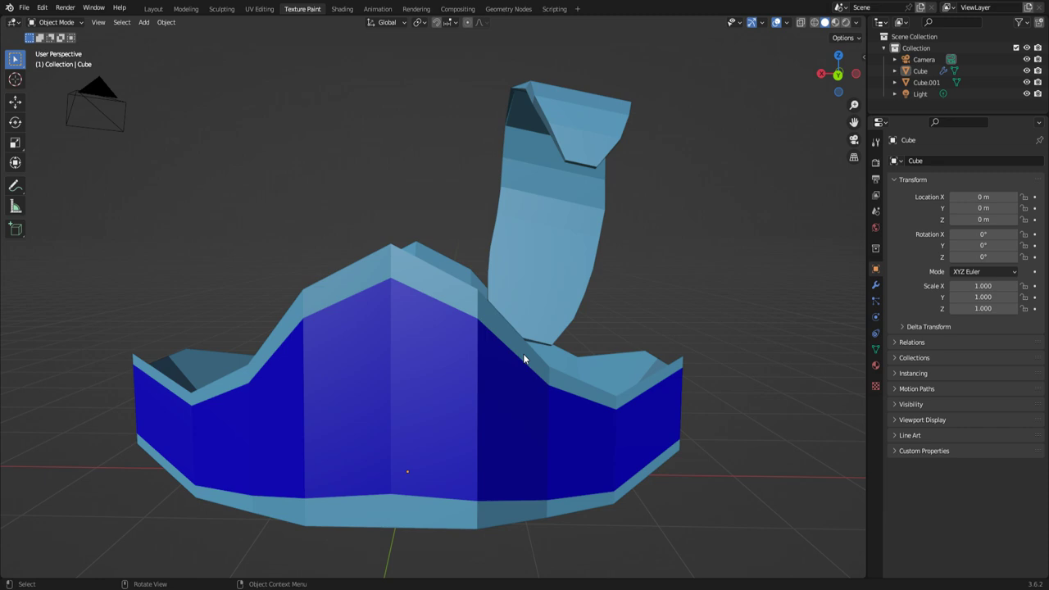
mouse_move(525, 344)
middle_down()
mouse_move(368, 365)
mouse_move(365, 402)
mouse_move(437, 373)
mouse_move(509, 362)
mouse_move(538, 316)
middle_up()
- Toggle the hat into Edit Mode and back, with a brief zoom
key(Tab)
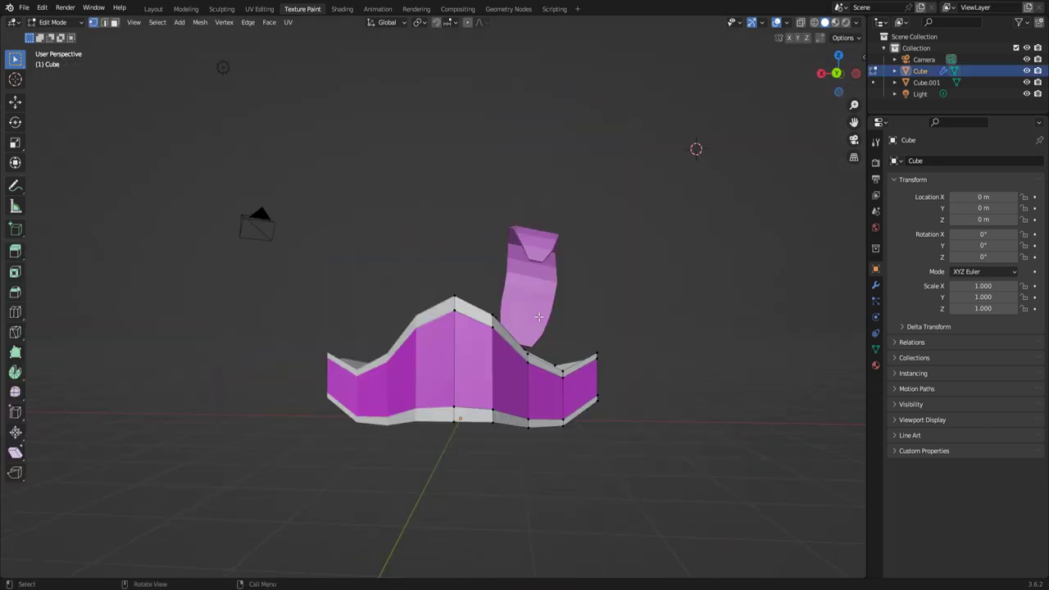
scroll(544, 343, up, 3)
scroll(662, 390, down, 2)
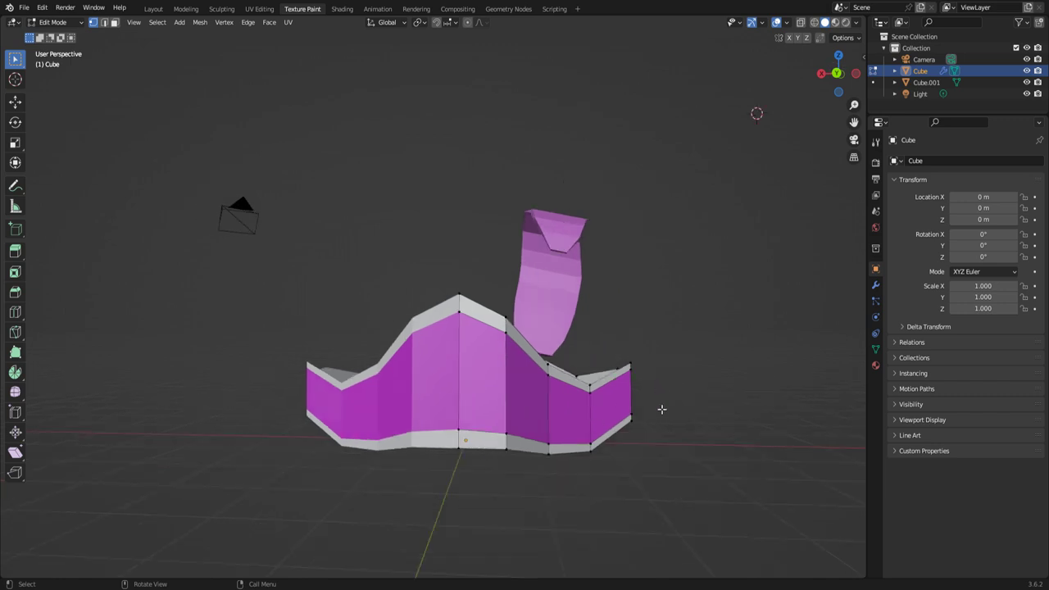
key(Tab)
key(Tab)
key(Tab)
- Deselect the magenta hat, zoom in and orbit around the curled brim
click(701, 437)
scroll(631, 432, up, 2)
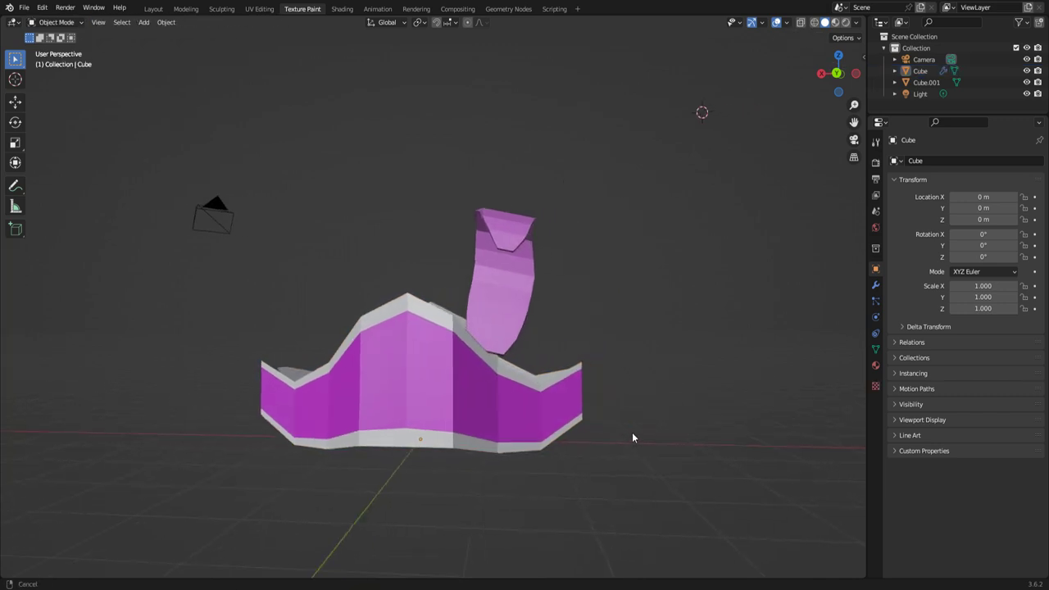
scroll(641, 416, up, 3)
mouse_move(641, 415)
middle_down()
mouse_move(220, 399)
mouse_move(323, 363)
middle_up()
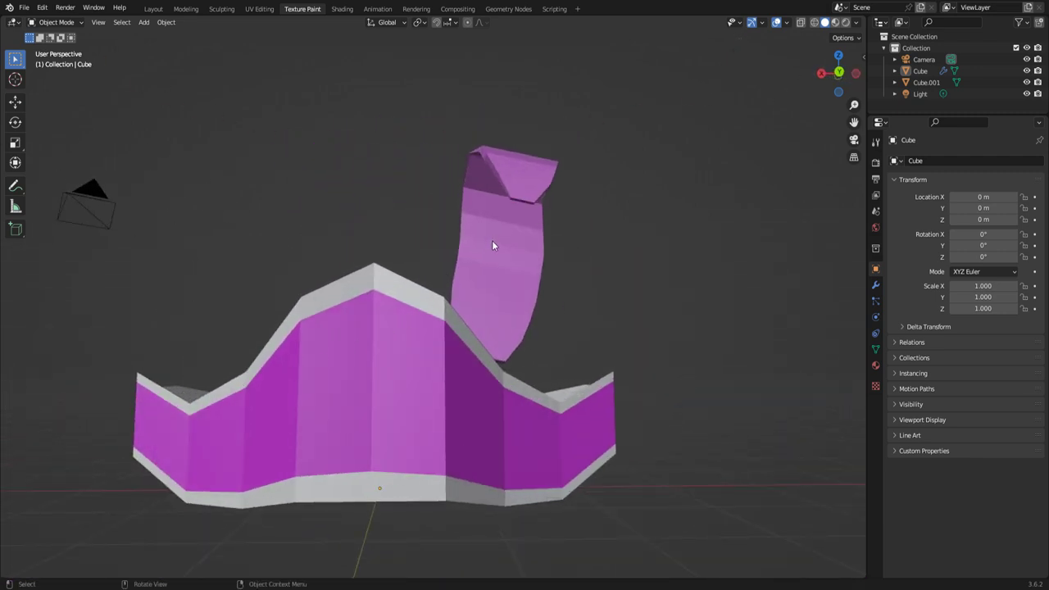
mouse_move(514, 330)
middle_down()
mouse_move(477, 323)
mouse_move(457, 300)
mouse_move(499, 304)
mouse_move(448, 315)
mouse_move(497, 343)
middle_up()
scroll(496, 344, up, 3)
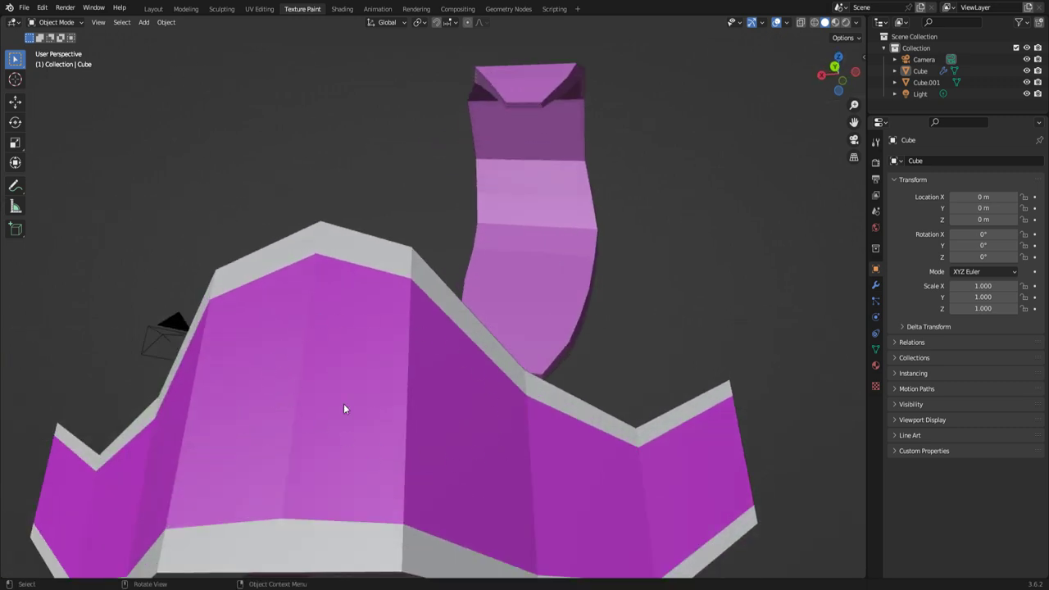
mouse_move(335, 394)
middle_down()
mouse_move(412, 419)
mouse_move(246, 431)
mouse_move(430, 441)
middle_up()
- Zoom out and orbit from the front down to the hat's underside
scroll(443, 447, down, 3)
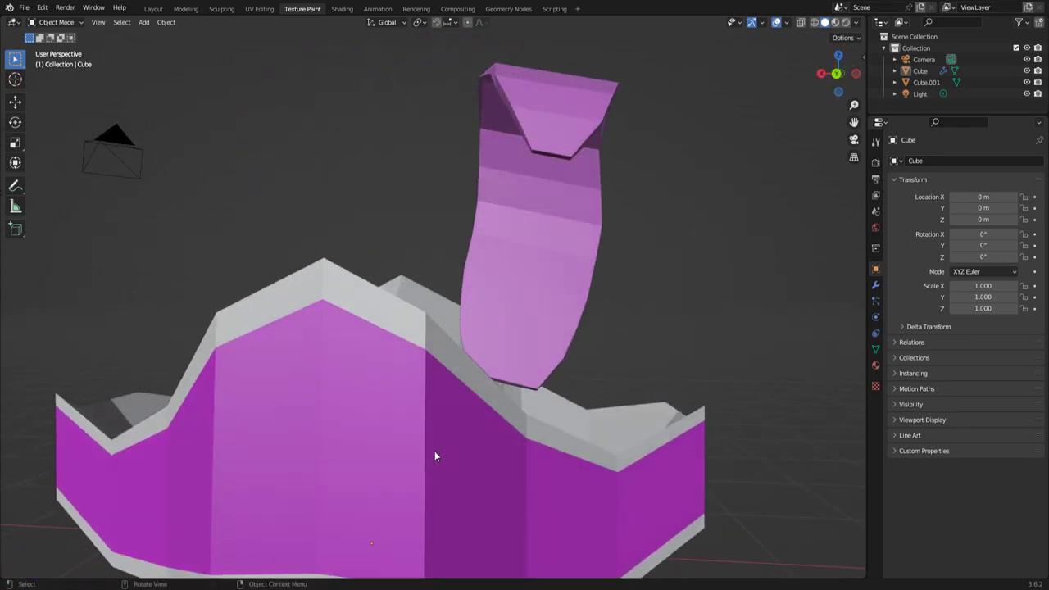
scroll(525, 271, down, 1)
scroll(538, 135, down, 1)
scroll(521, 381, up, 1)
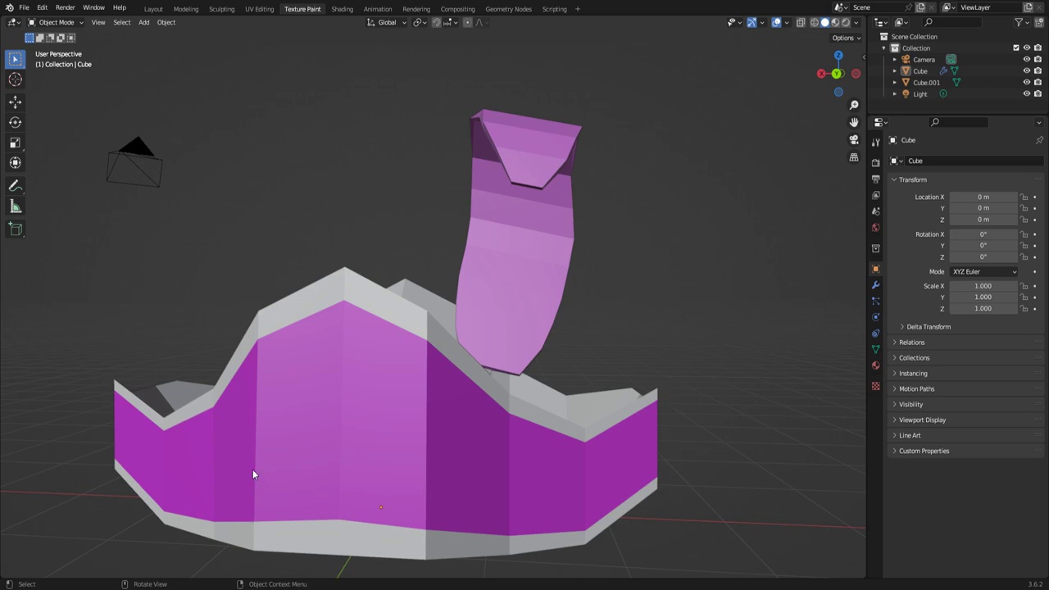
mouse_move(400, 430)
middle_down()
mouse_move(442, 402)
mouse_move(192, 393)
mouse_move(200, 386)
middle_up()
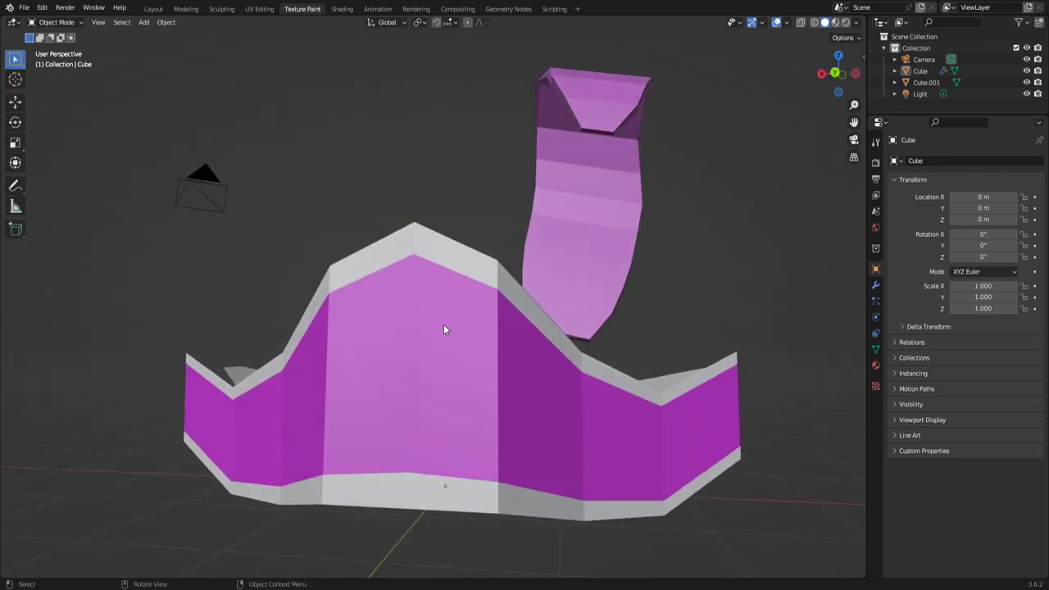
mouse_move(444, 324)
middle_down()
mouse_move(532, 399)
mouse_move(569, 378)
middle_up()
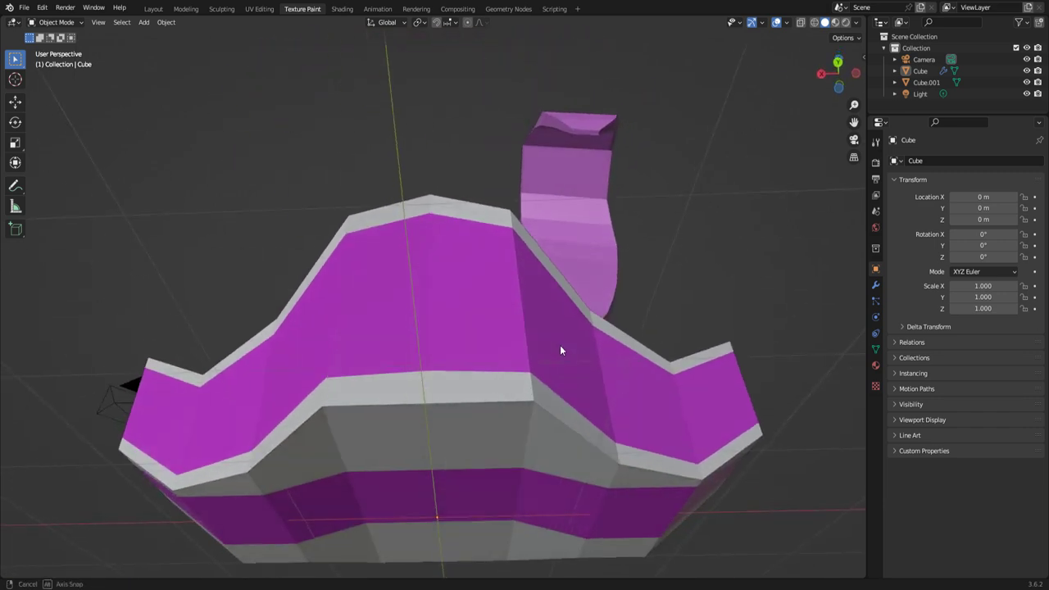
mouse_move(569, 378)
middle_down()
mouse_move(548, 434)
mouse_move(376, 453)
mouse_move(503, 419)
mouse_move(621, 443)
mouse_move(475, 439)
mouse_move(533, 431)
mouse_move(512, 381)
mouse_move(503, 419)
mouse_move(509, 403)
middle_up()
- Open Pirate_Yellow.blend from Open Recent, choosing Don't Save for the current file
click(24, 8)
mouse_move(51, 43)
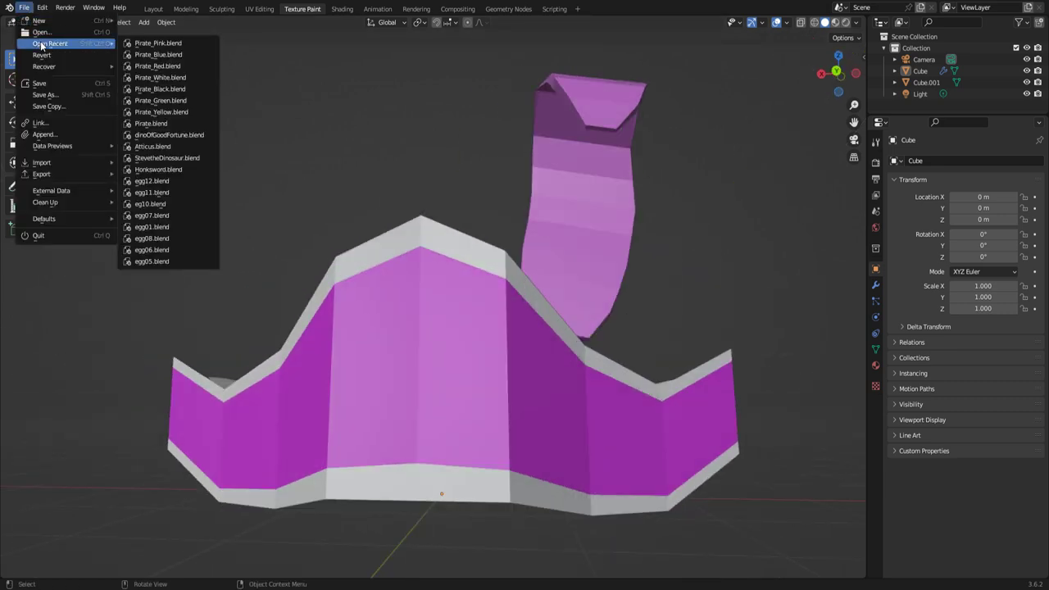
click(173, 113)
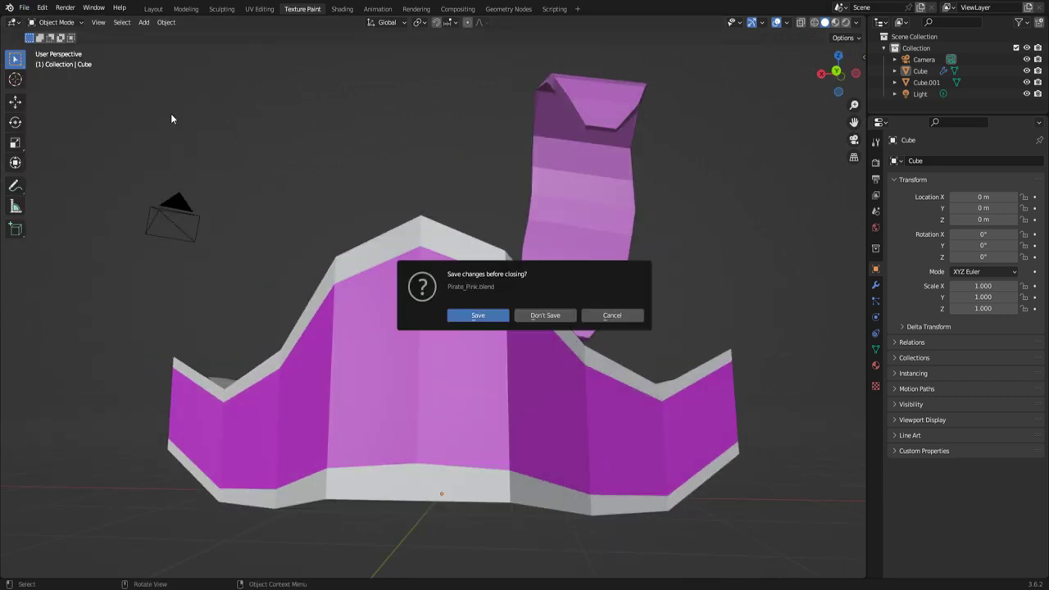
click(537, 319)
mouse_move(536, 318)
middle_down()
mouse_move(510, 342)
mouse_move(571, 336)
middle_up()
- Switch to Object Mode, deselect, and orbit close around the yellow hat
key(Tab)
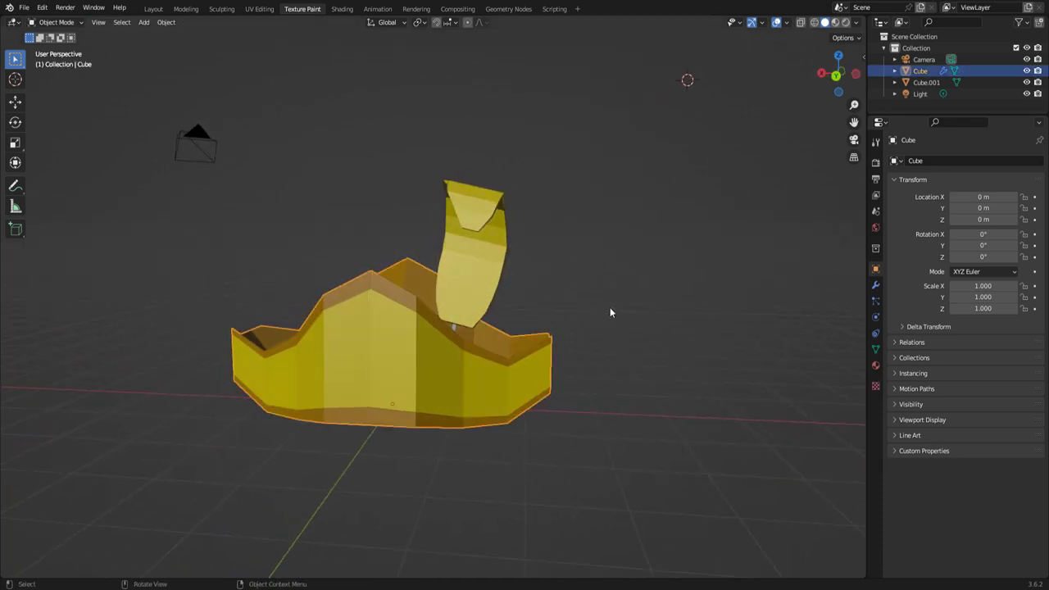
click(443, 456)
mouse_move(442, 456)
middle_down()
mouse_move(451, 518)
mouse_move(455, 458)
mouse_move(509, 457)
middle_up()
scroll(456, 458, up, 2)
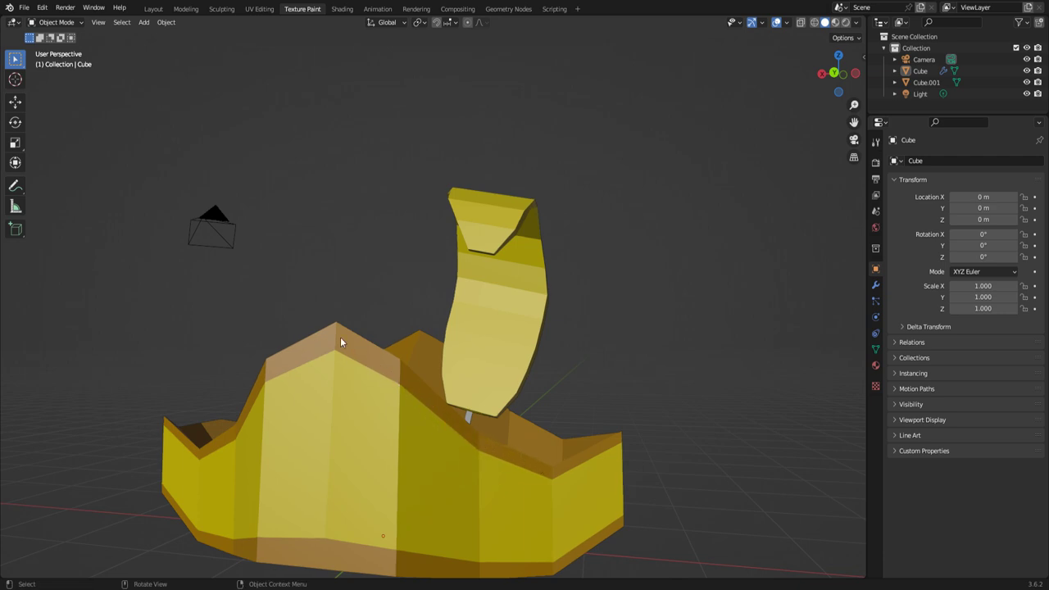
mouse_move(564, 459)
middle_down()
mouse_move(374, 446)
mouse_move(451, 462)
mouse_move(586, 443)
mouse_move(590, 361)
mouse_move(555, 361)
mouse_move(652, 320)
middle_up()
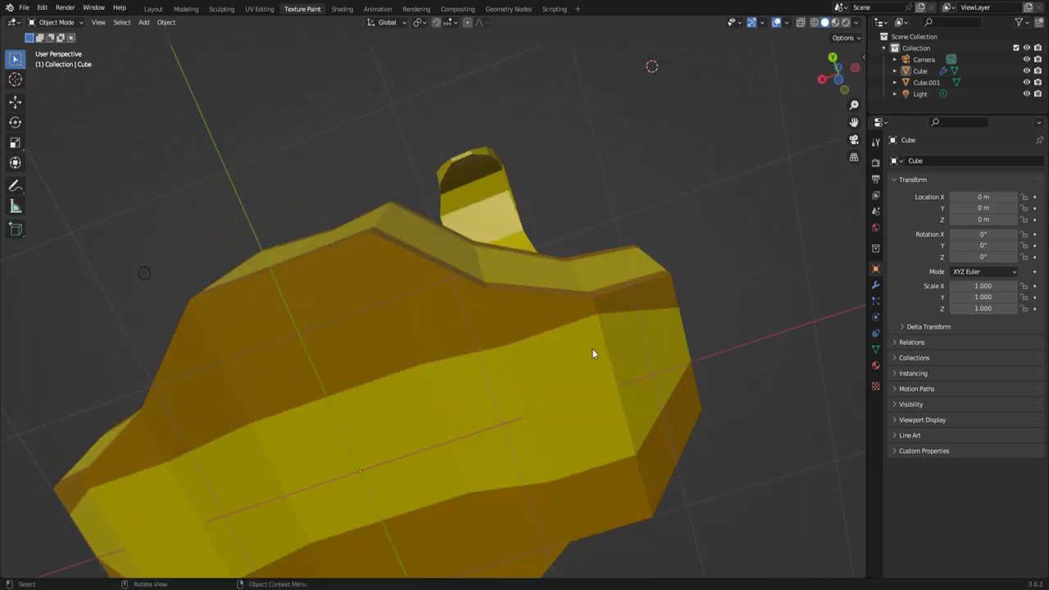
mouse_move(592, 348)
middle_down()
mouse_move(631, 353)
mouse_move(434, 375)
middle_up()
- Put the hat back in Edit Mode and bring up the recent files list
key(Tab)
scroll(631, 353, down, 5)
scroll(434, 375, up, 1)
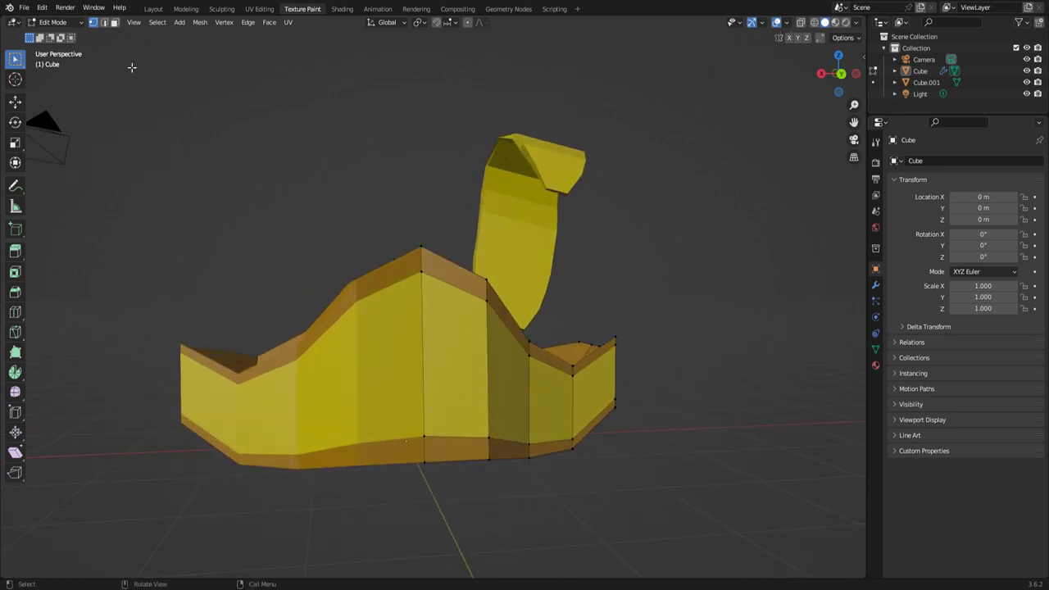
click(41, 9)
mouse_move(51, 44)
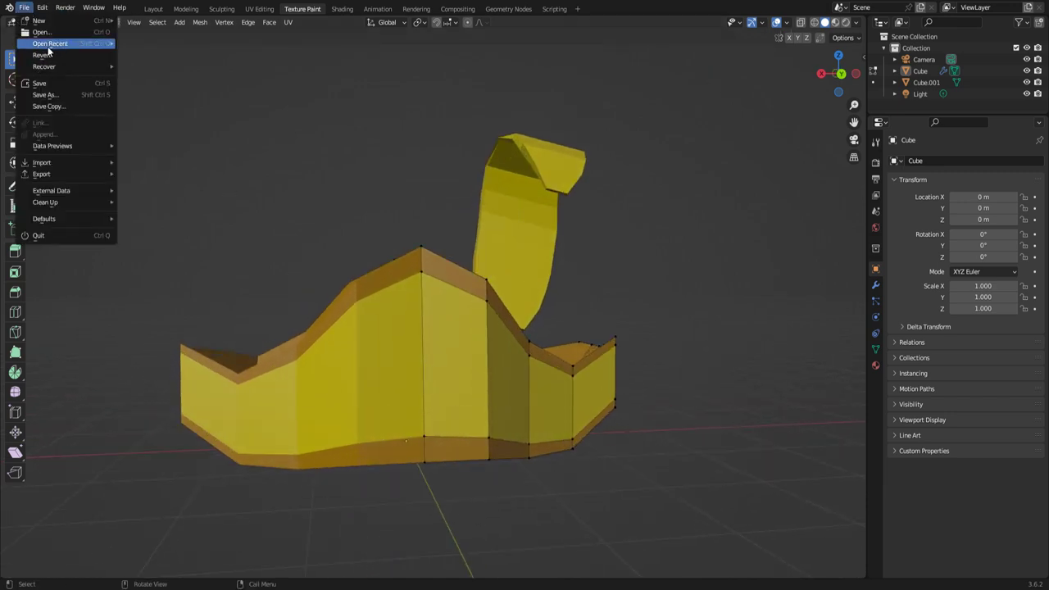
- Open Pirate_Green.blend without saving the yellow file and return to Object Mode
click(164, 114)
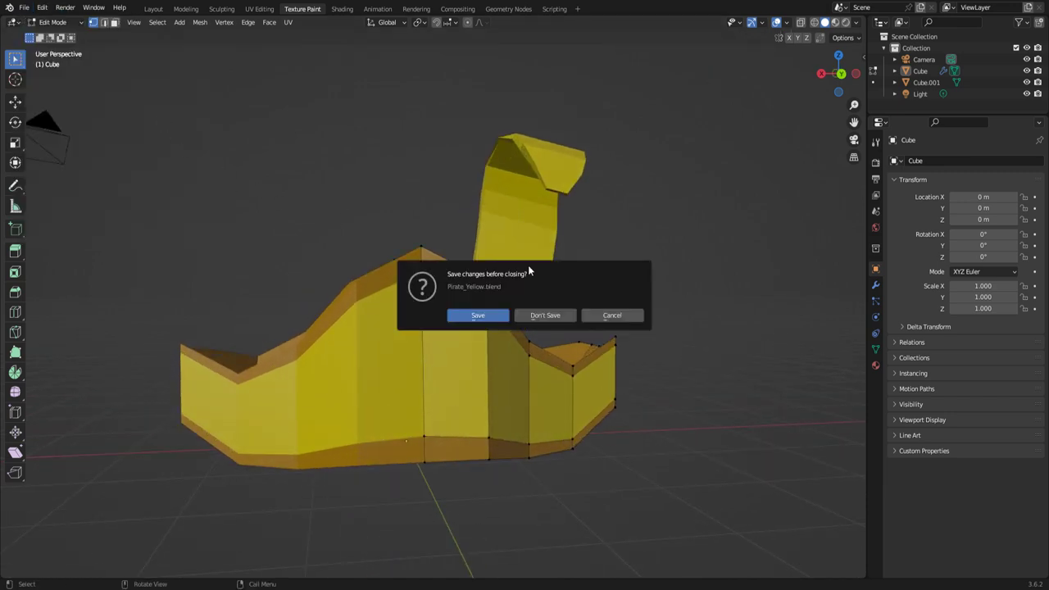
click(543, 313)
middle_drag(546, 439, 549, 465)
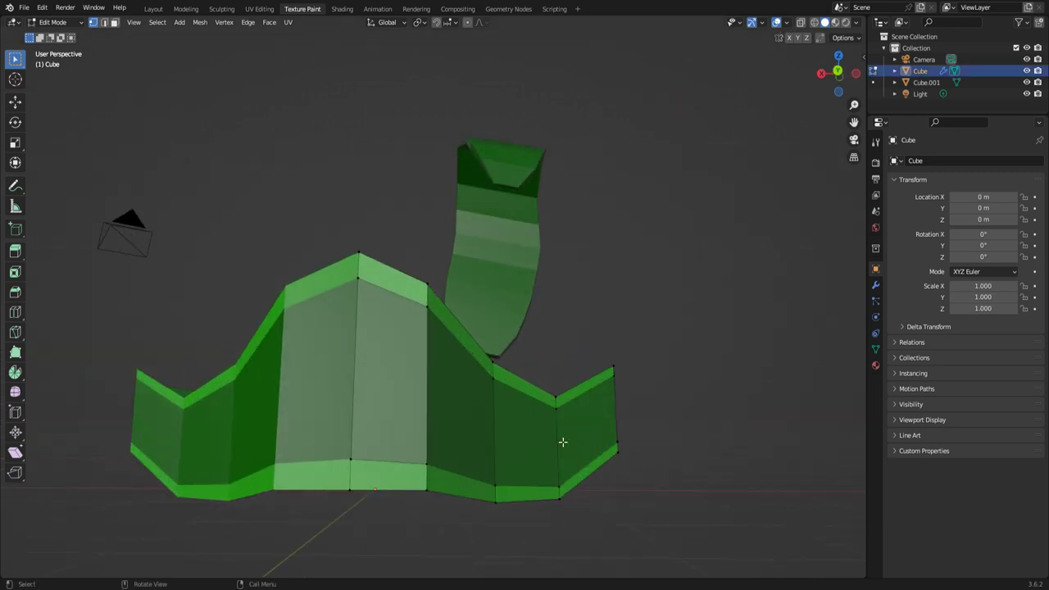
key(Tab)
- Deselect the green hat and orbit through its frontal and side views
click(626, 480)
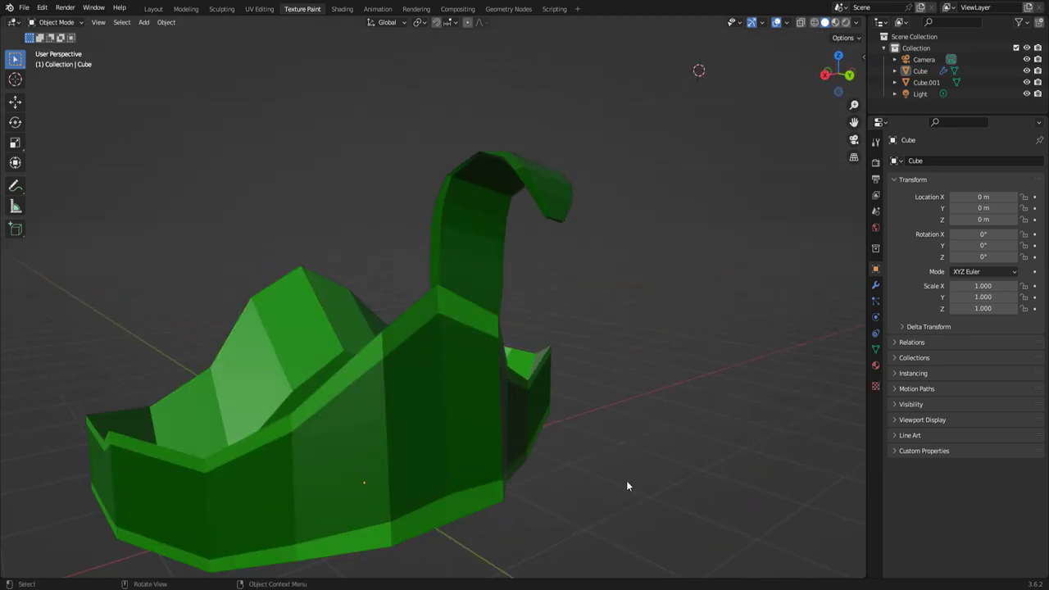
mouse_move(626, 480)
middle_down()
mouse_move(569, 464)
mouse_move(579, 417)
middle_up()
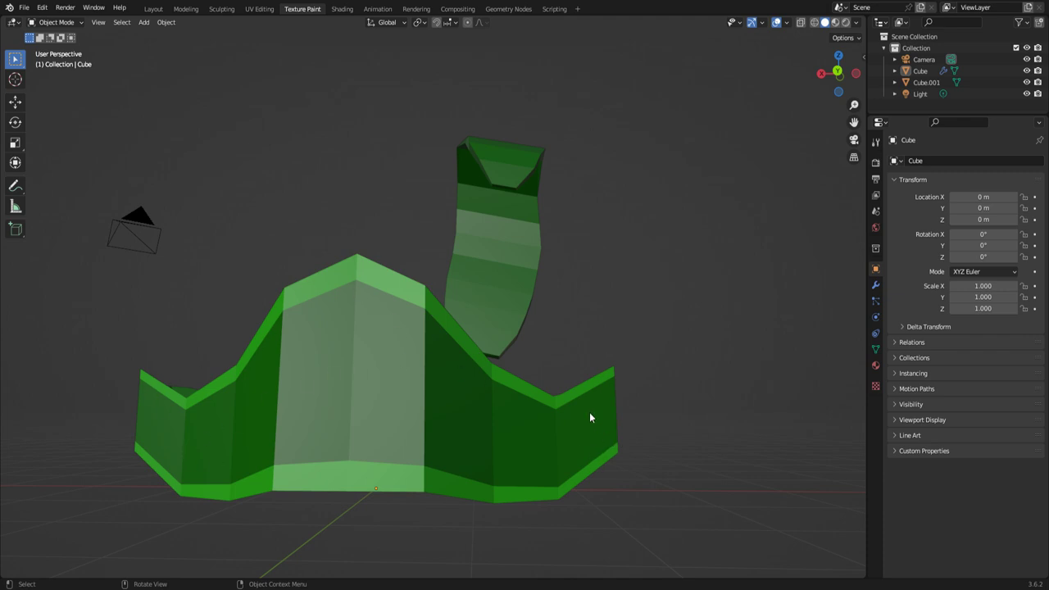
mouse_move(589, 418)
middle_down()
mouse_move(550, 405)
mouse_move(571, 455)
middle_up()
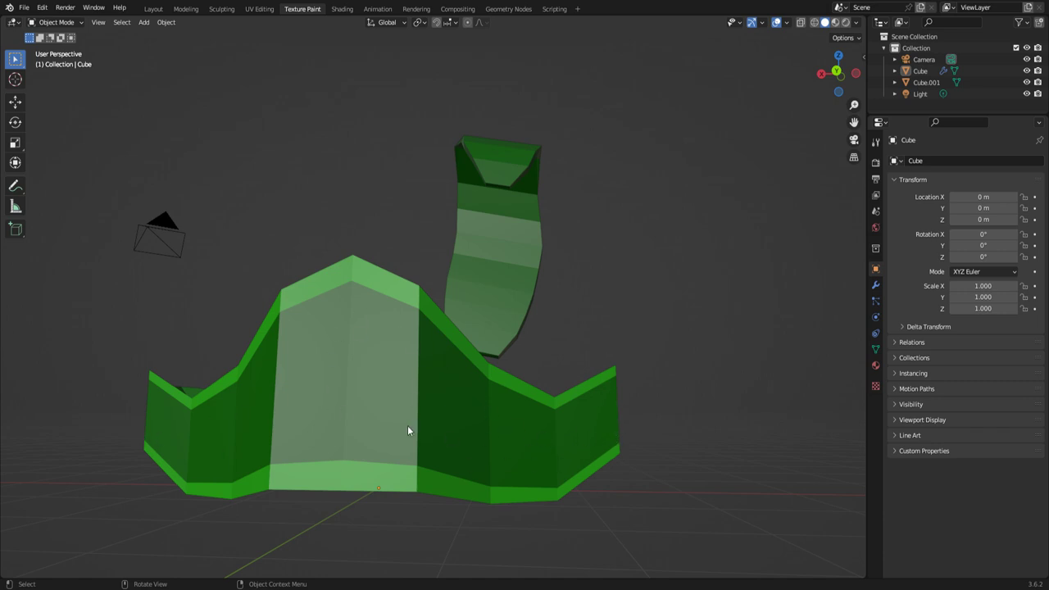
mouse_move(591, 414)
middle_down()
mouse_move(388, 429)
mouse_move(459, 451)
mouse_move(574, 433)
mouse_move(576, 399)
mouse_move(617, 361)
mouse_move(565, 385)
middle_up()
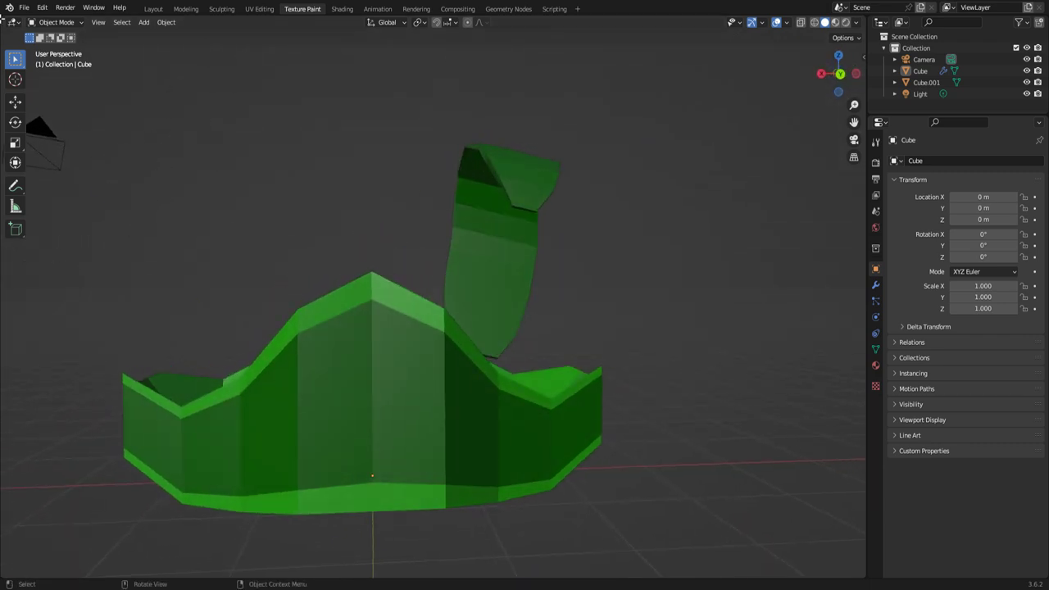
click(21, 10)
mouse_move(45, 67)
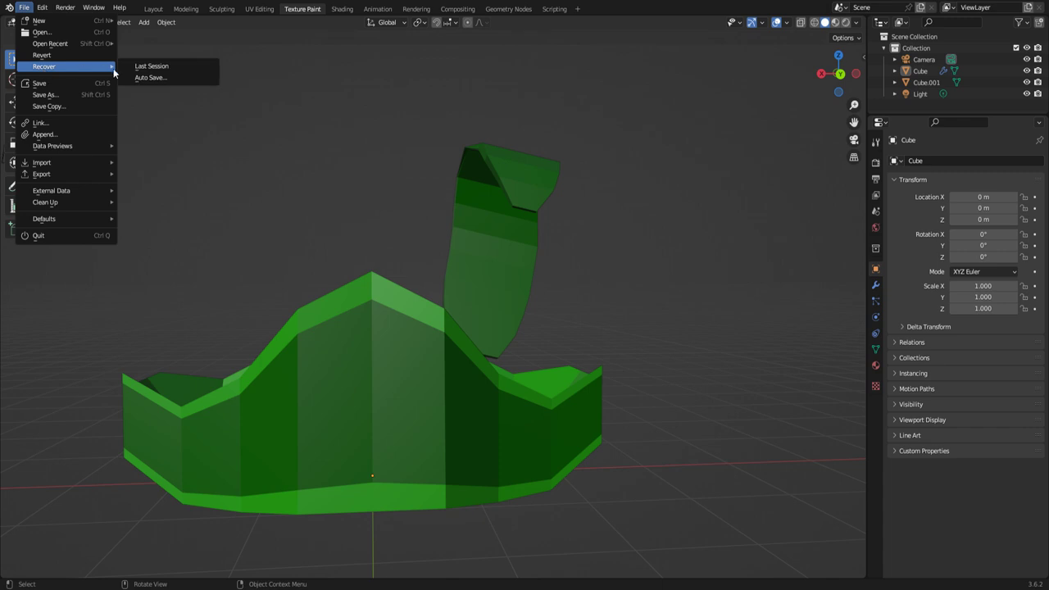
mouse_move(51, 44)
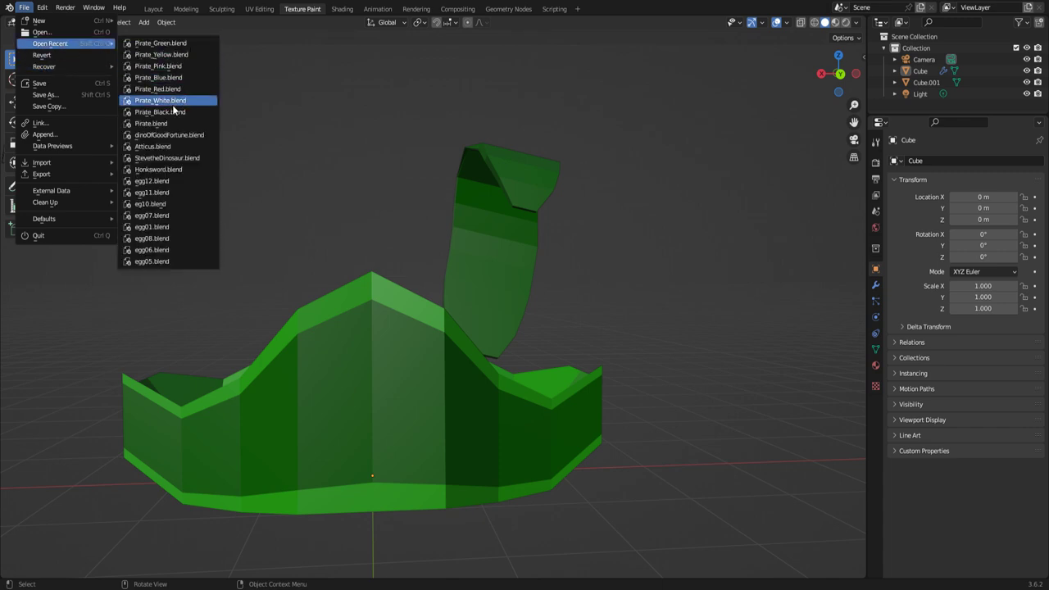
- Load Pirate_White.blend with Don't Save, switch to Object Mode and clear the selection
click(169, 111)
click(554, 316)
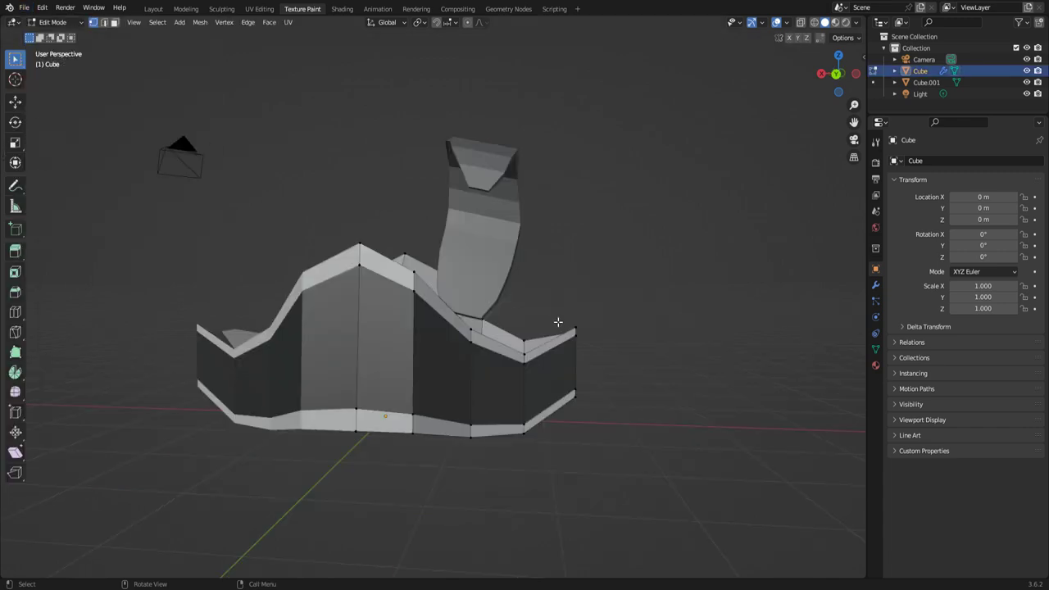
mouse_move(585, 489)
middle_down()
mouse_move(675, 480)
mouse_move(585, 413)
middle_up()
key(Tab)
click(674, 481)
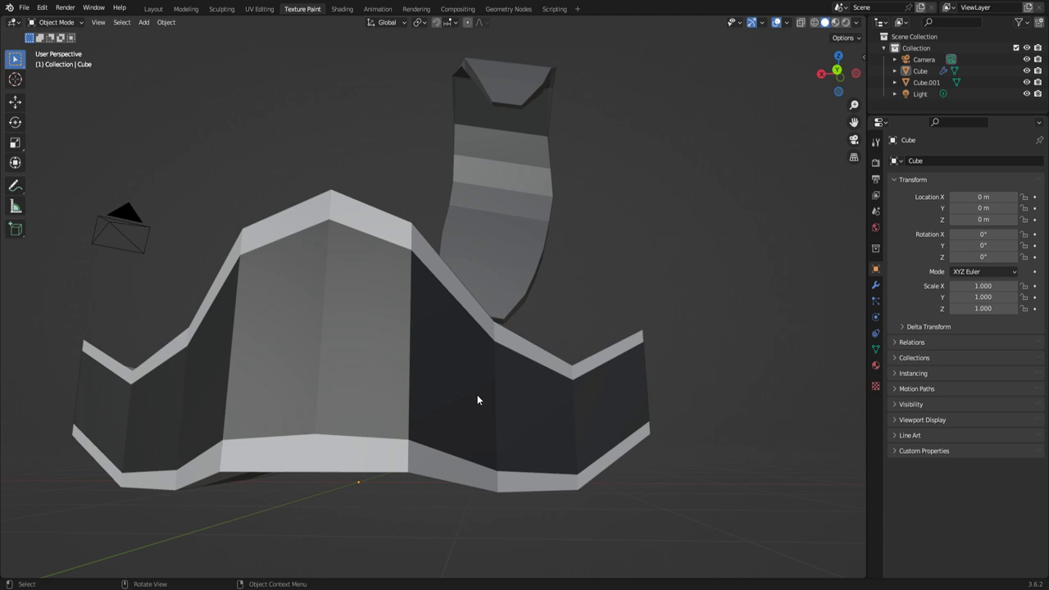
- Orbit and zoom around the white hat from several sides and a low frontal angle
mouse_move(447, 395)
middle_down()
mouse_move(384, 410)
mouse_move(413, 412)
middle_up()
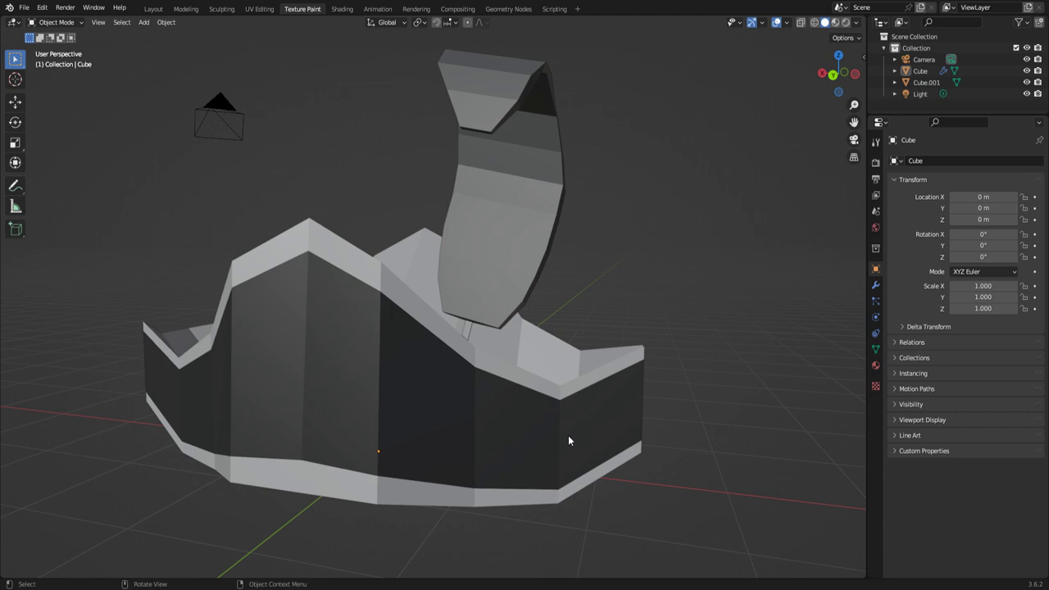
middle_drag(569, 435, 510, 371)
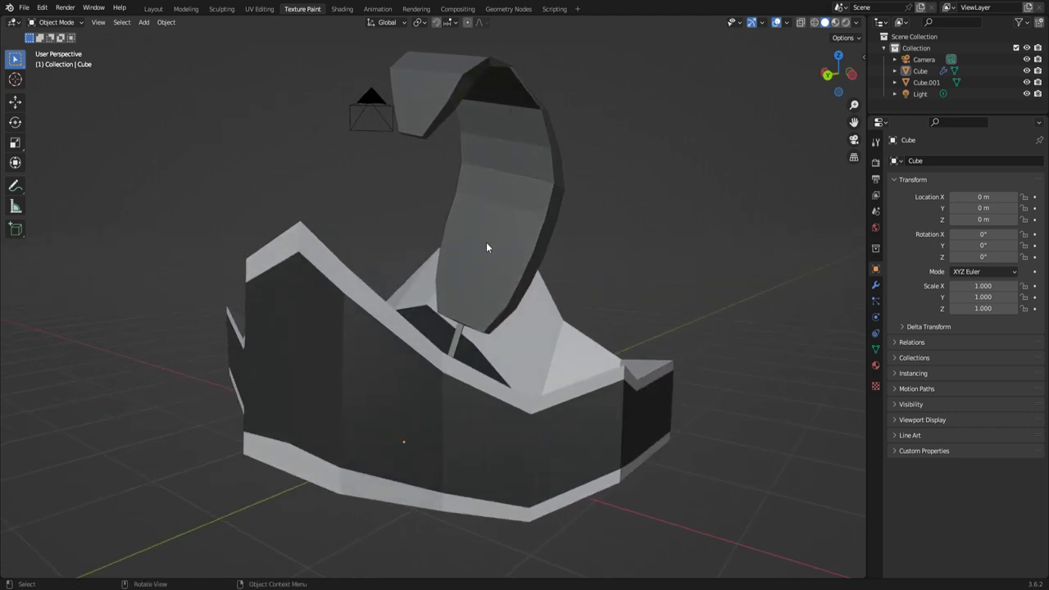
mouse_move(486, 246)
middle_down()
mouse_move(533, 277)
mouse_move(297, 298)
mouse_move(438, 386)
mouse_move(506, 391)
mouse_move(160, 400)
mouse_move(518, 404)
mouse_move(321, 422)
mouse_move(369, 420)
middle_up()
scroll(435, 386, down, 3)
scroll(394, 414, up, 2)
scroll(397, 412, up, 3)
scroll(397, 413, up, 2)
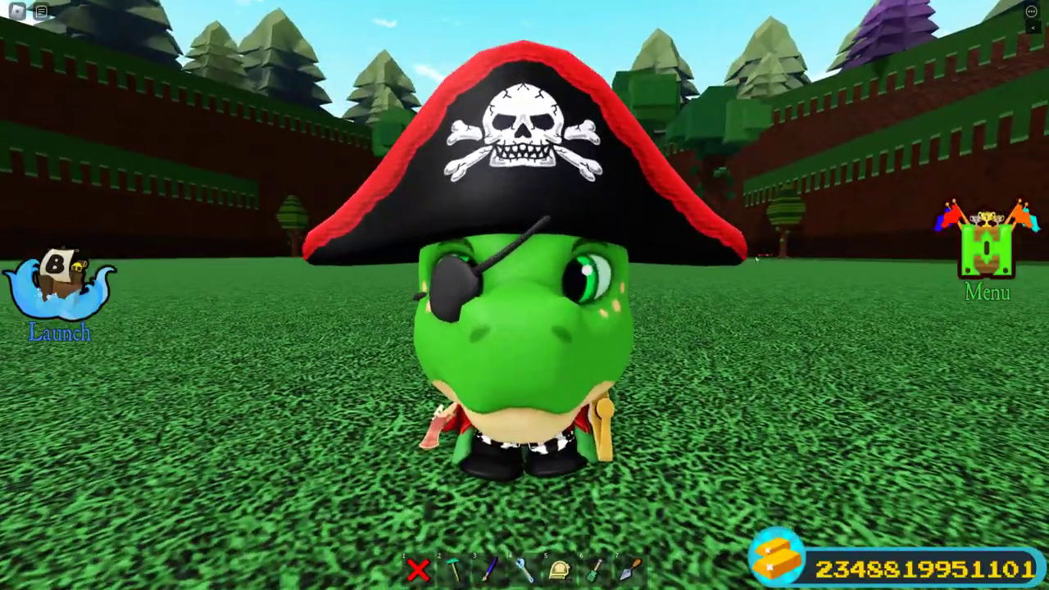
- Turn the dinosaur away and swing the camera behind it to show the pirate hat's back
scroll(751, 235, down, 3)
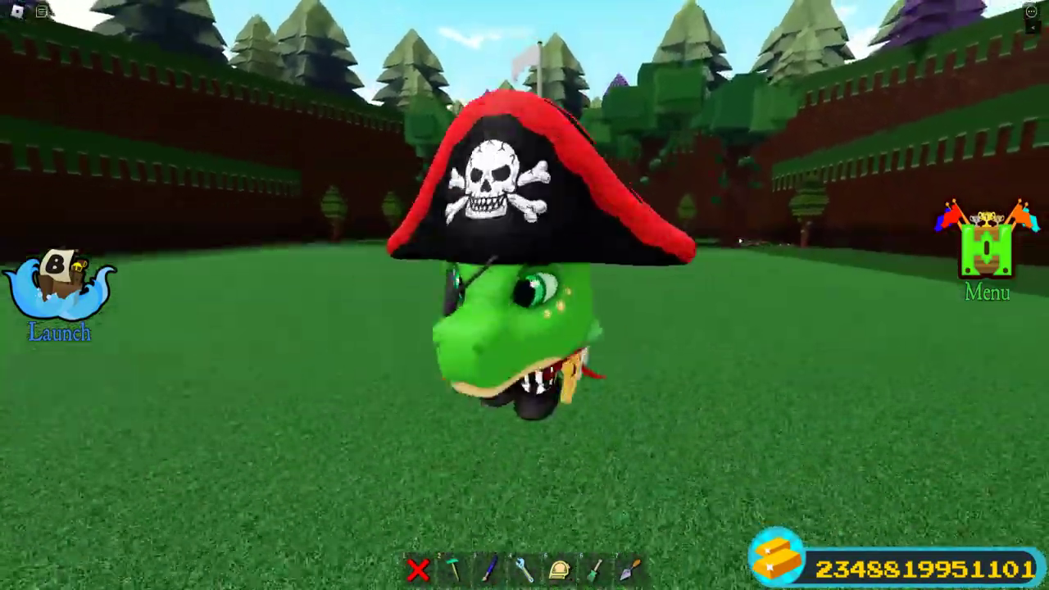
key(w)
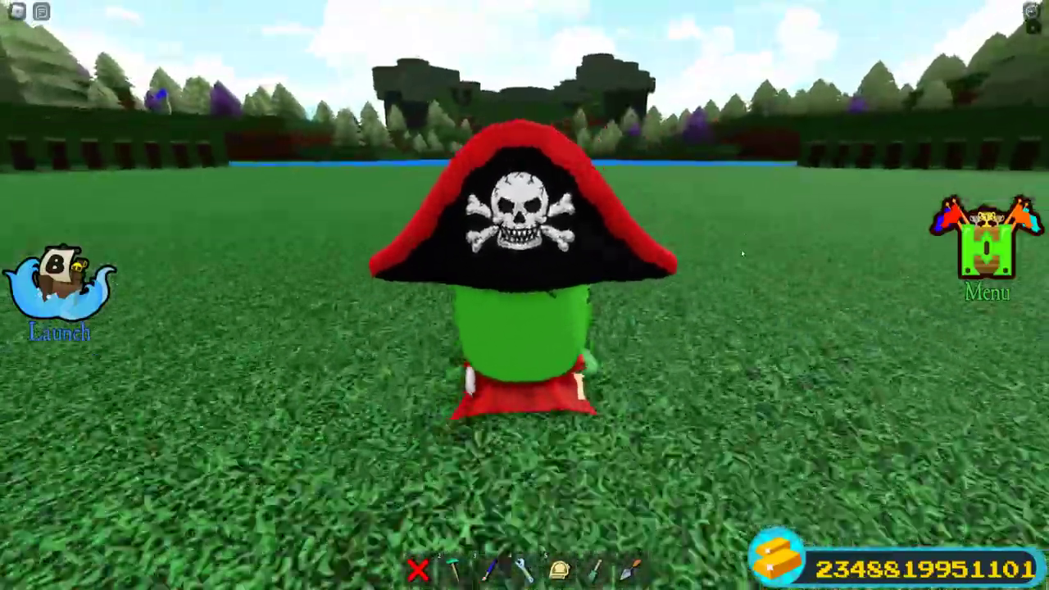
right_drag(742, 254, 753, 247)
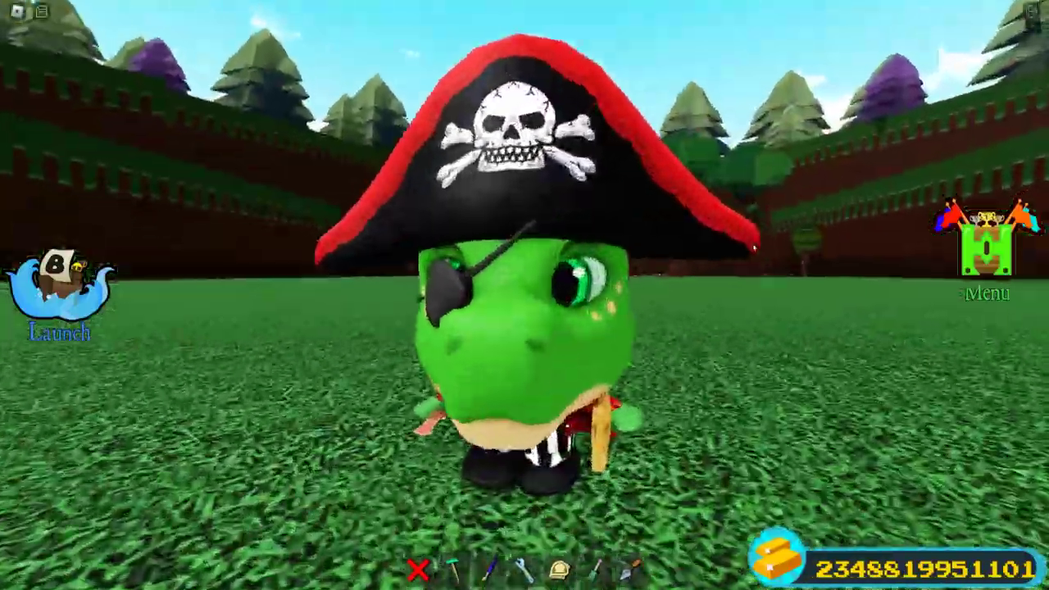
key(w)
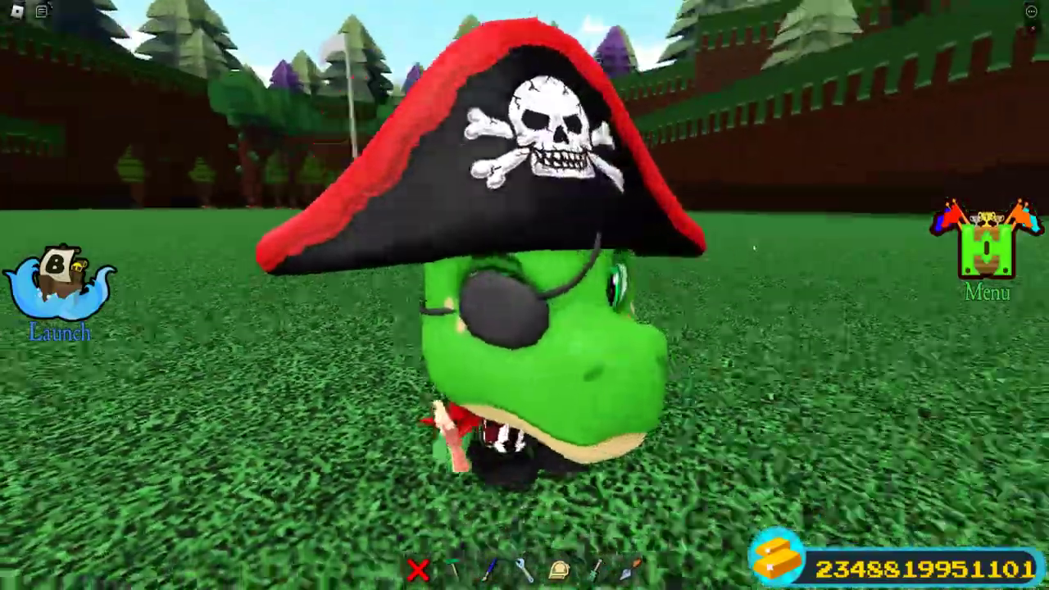
right_drag(754, 246, 754, 247)
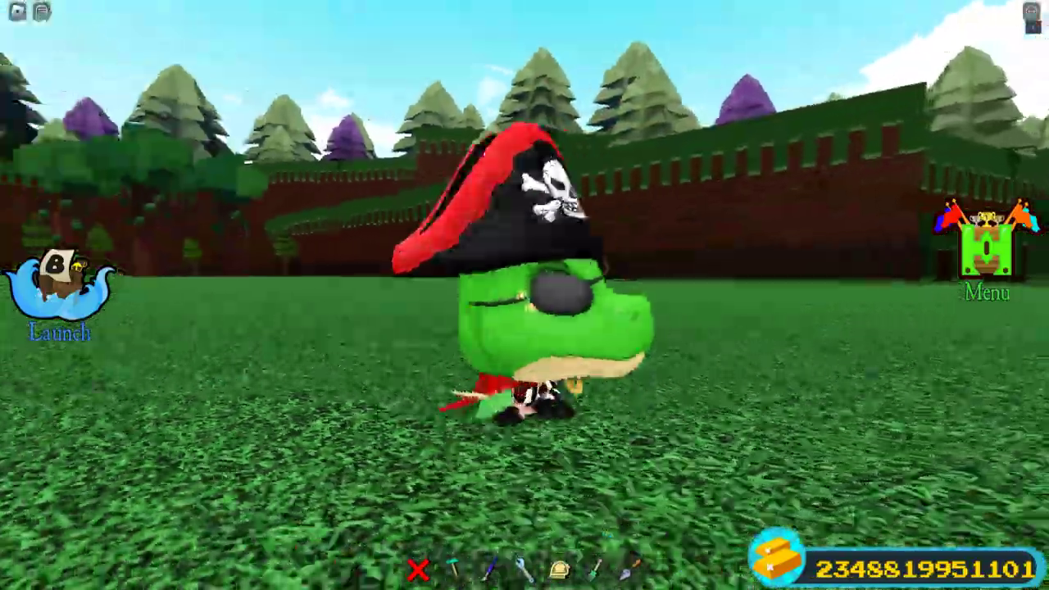
- Orbit around the dinosaur's side and zoom in to show the skull-and-crossbones hat from the front
right_drag(607, 312, 819, 313)
scroll(607, 312, up, 2)
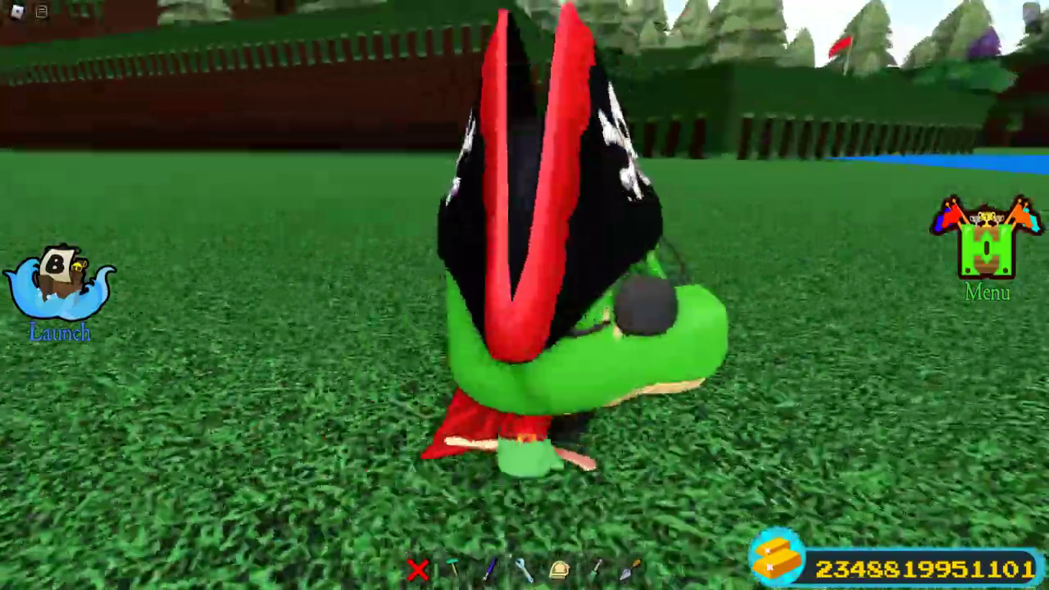
right_drag(629, 199, 628, 199)
scroll(628, 199, down, 3)
scroll(628, 199, down, 3)
scroll(629, 199, down, 3)
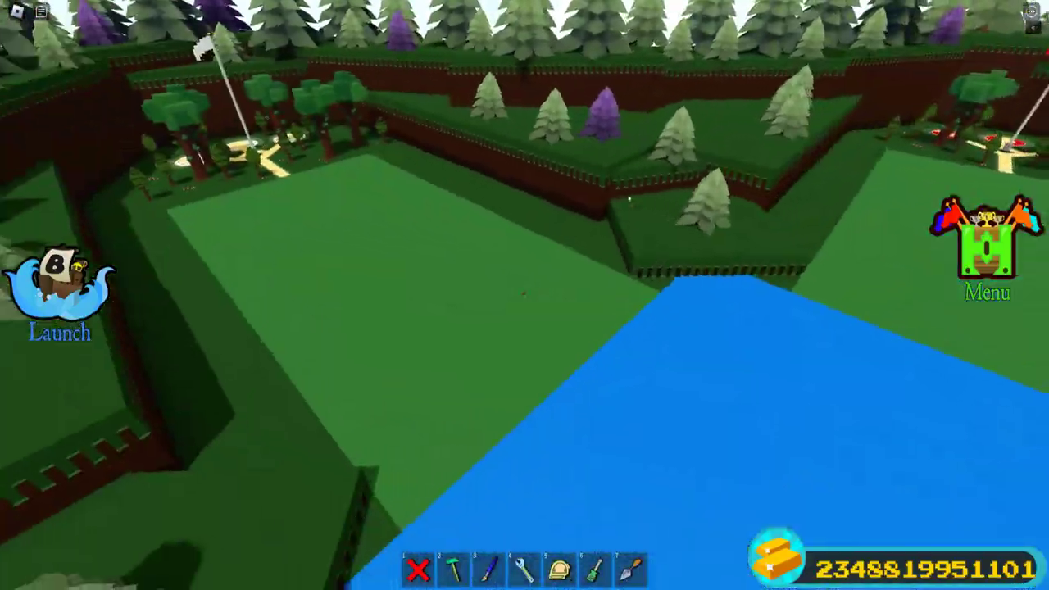
scroll(628, 200, up, 5)
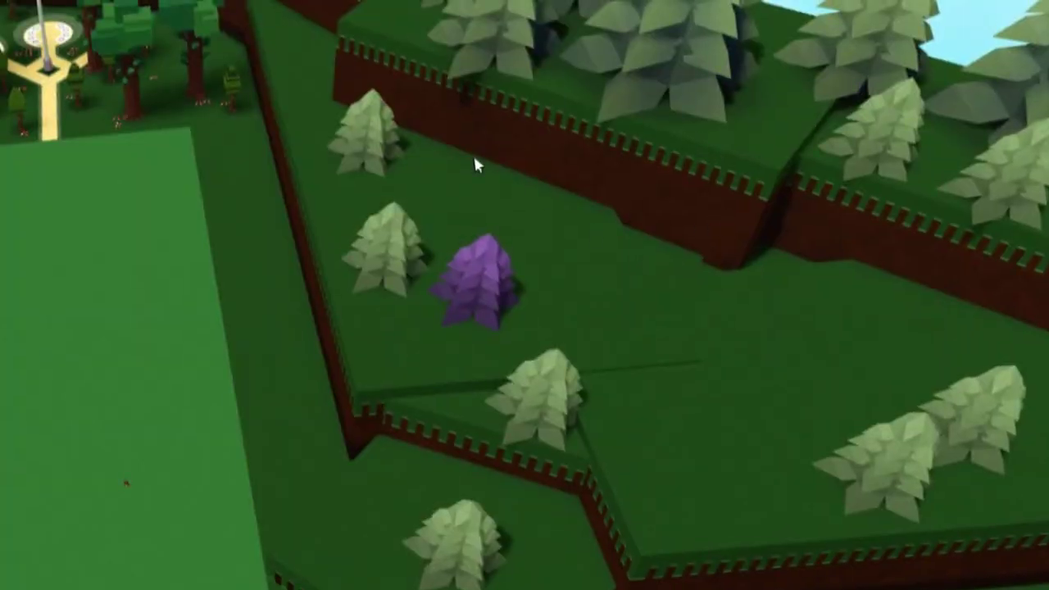
key(shift+p)
scroll(634, 284, up, 5)
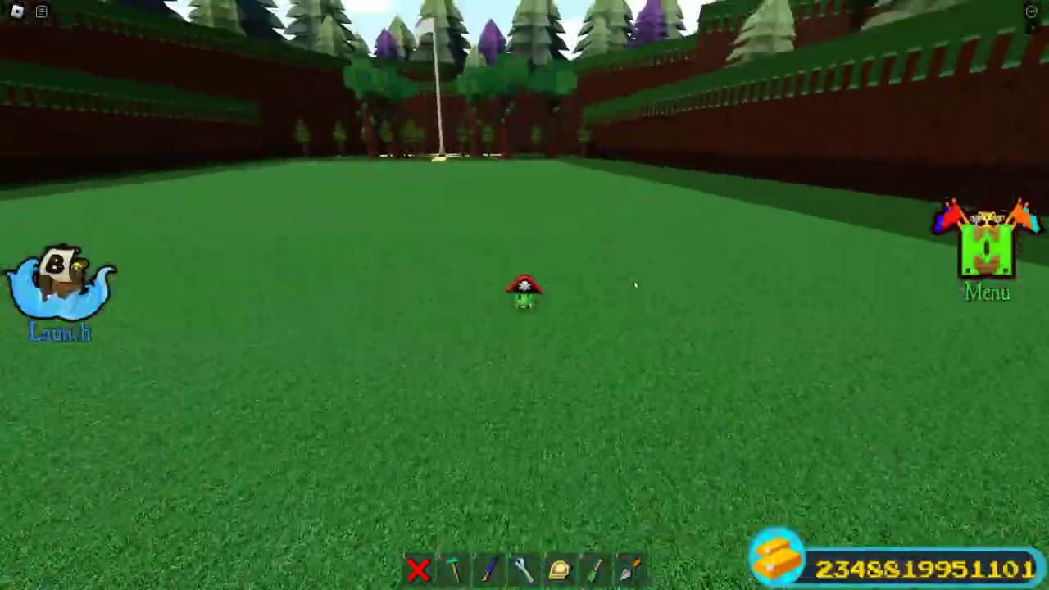
scroll(634, 283, up, 5)
scroll(635, 284, up, 1)
scroll(635, 285, up, 3)
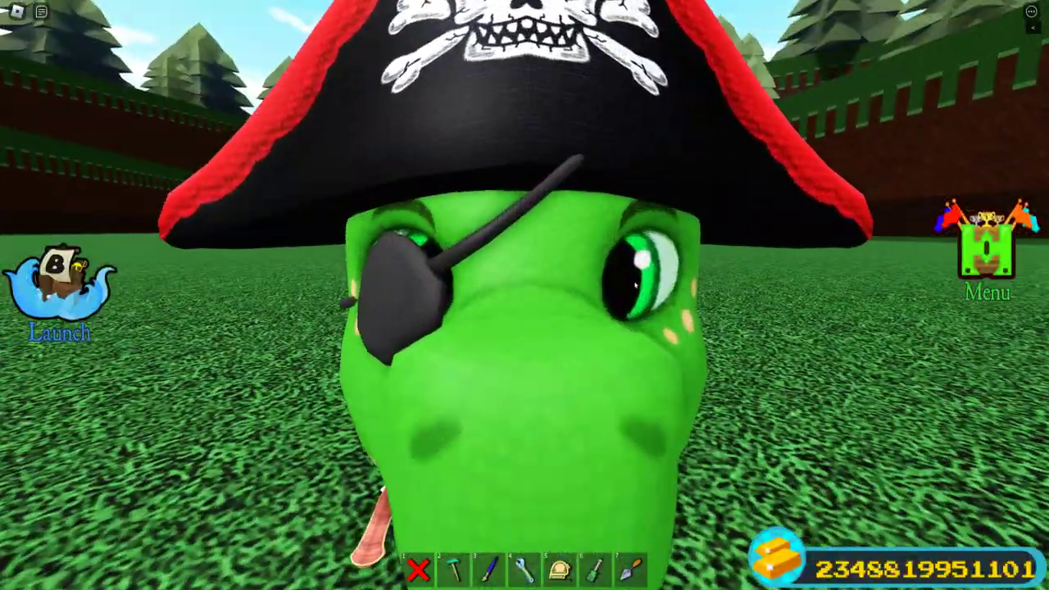
scroll(635, 284, down, 10)
right_drag(635, 284, 524, 285)
scroll(525, 284, up, 3)
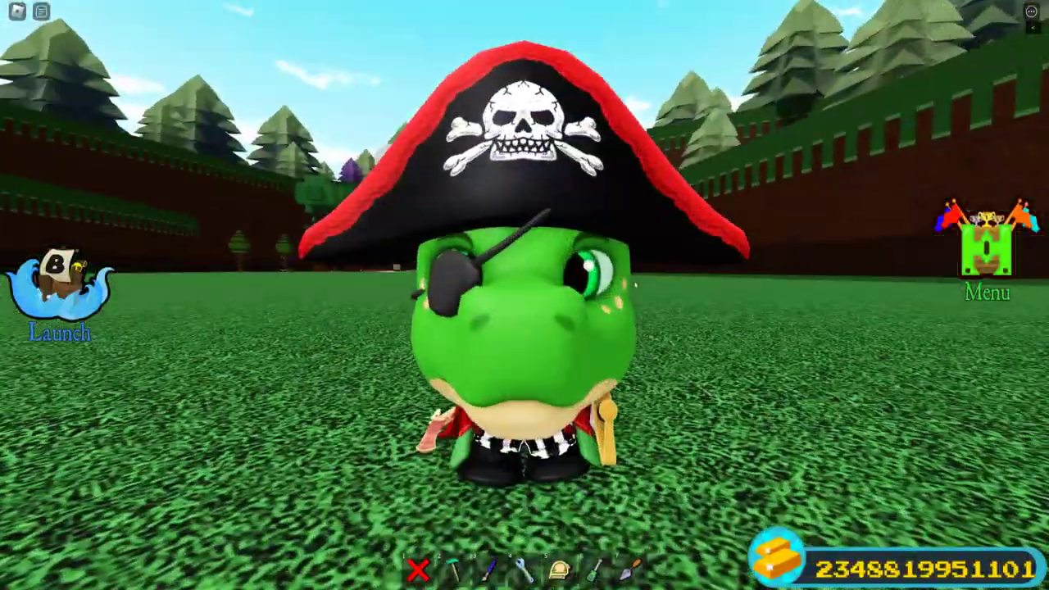
scroll(525, 285, up, 3)
scroll(524, 284, down, 3)
scroll(524, 285, down, 2)
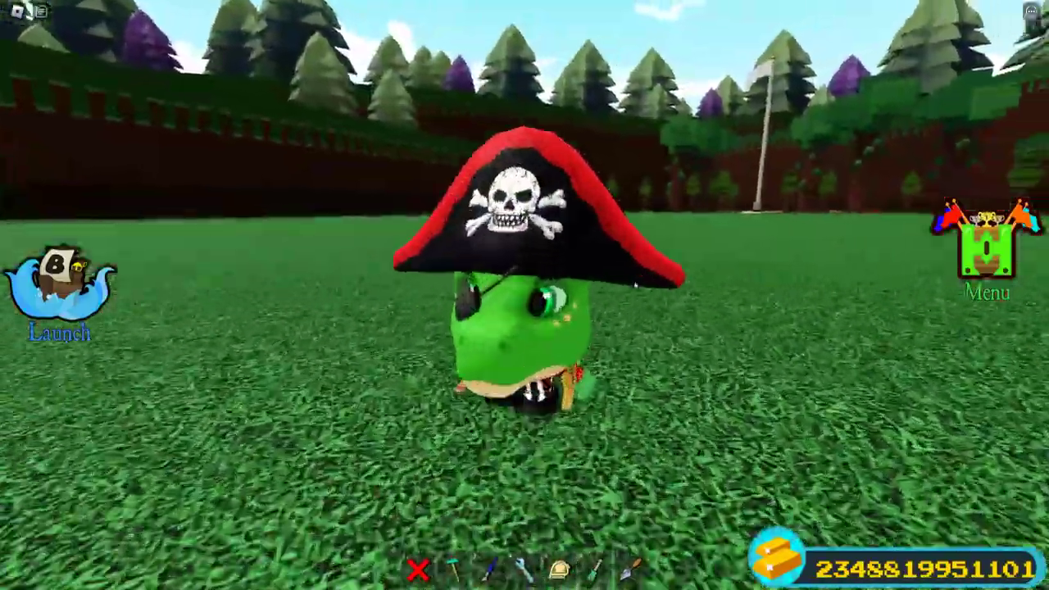
scroll(635, 284, up, 2)
right_drag(635, 285, 635, 285)
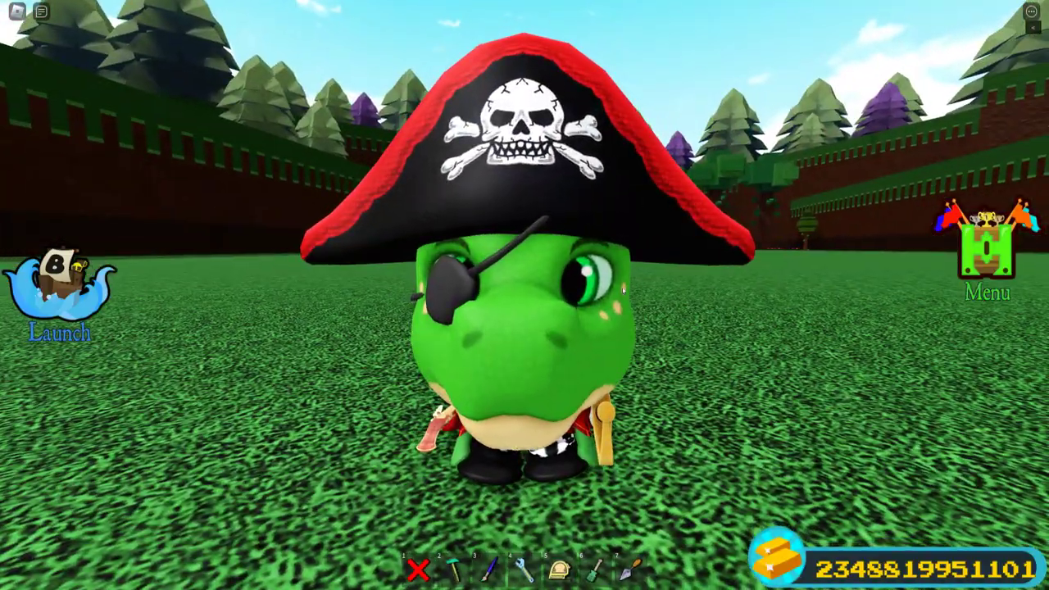
scroll(623, 288, down, 3)
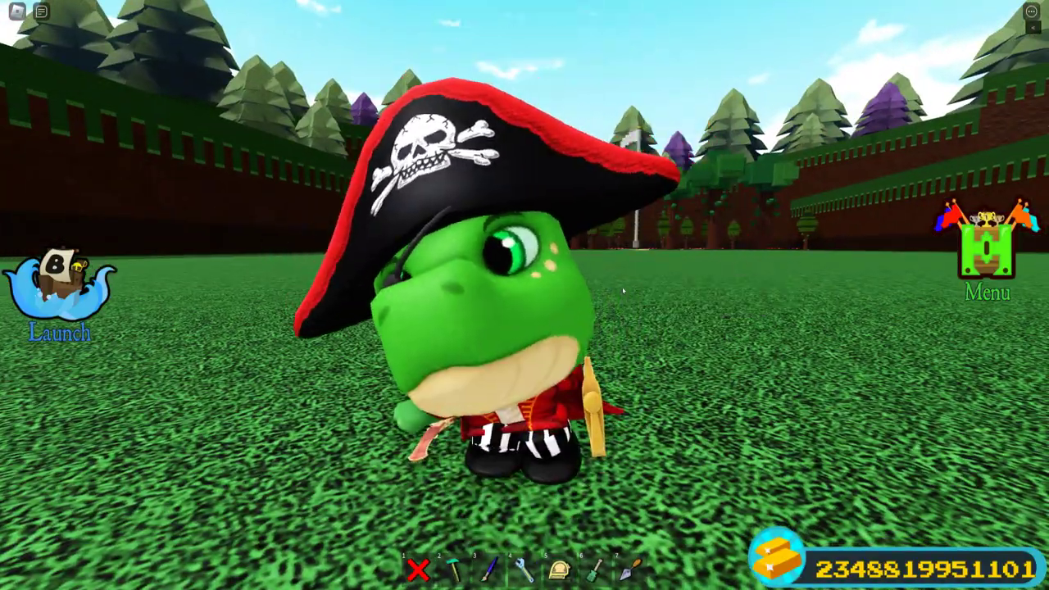
scroll(623, 291, up, 3)
right_drag(623, 289, 624, 322)
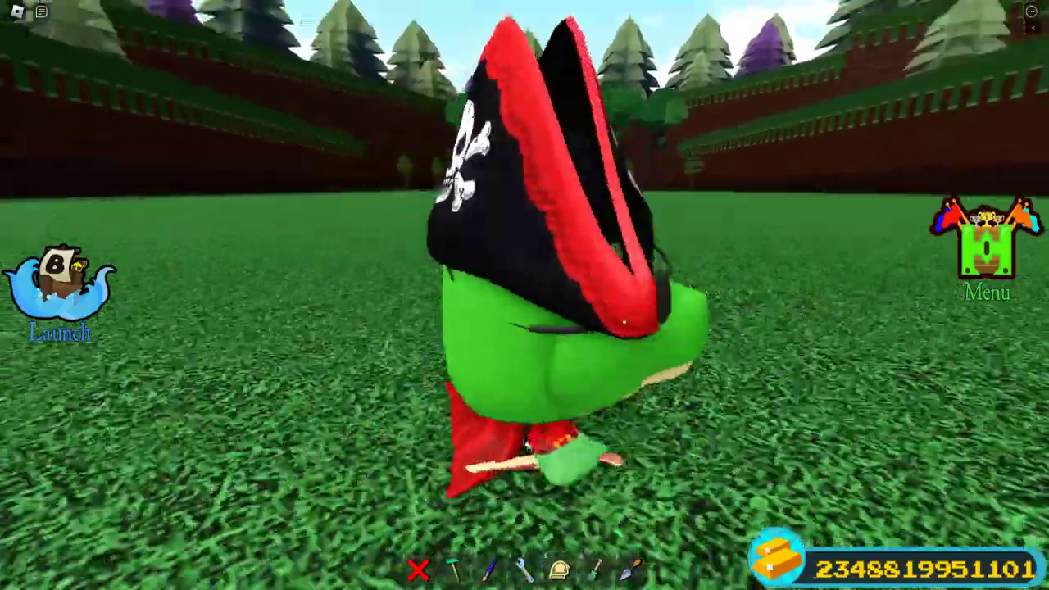
scroll(623, 324, up, 3)
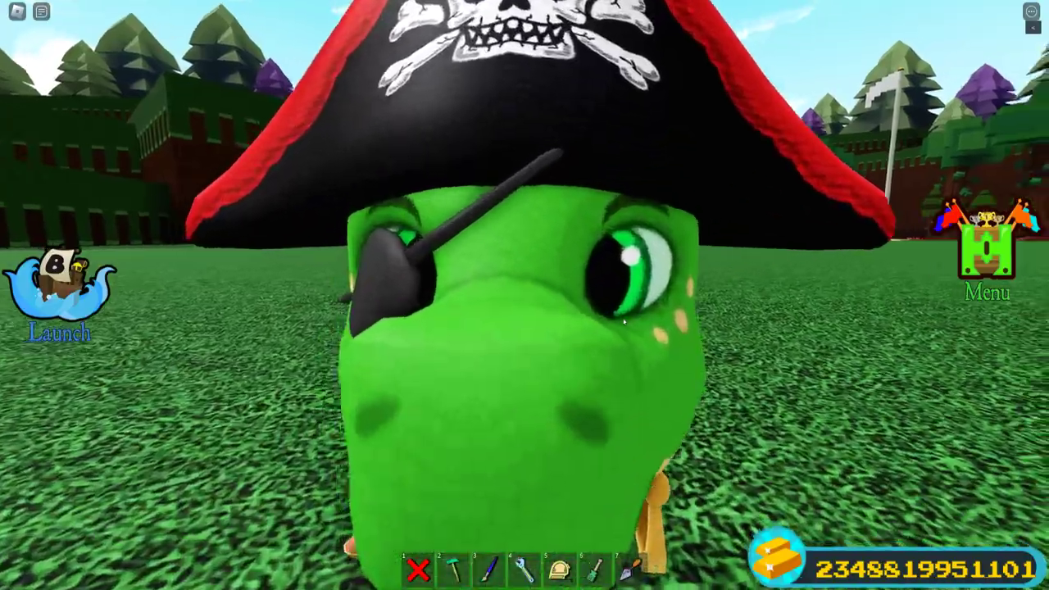
scroll(624, 323, down, 3)
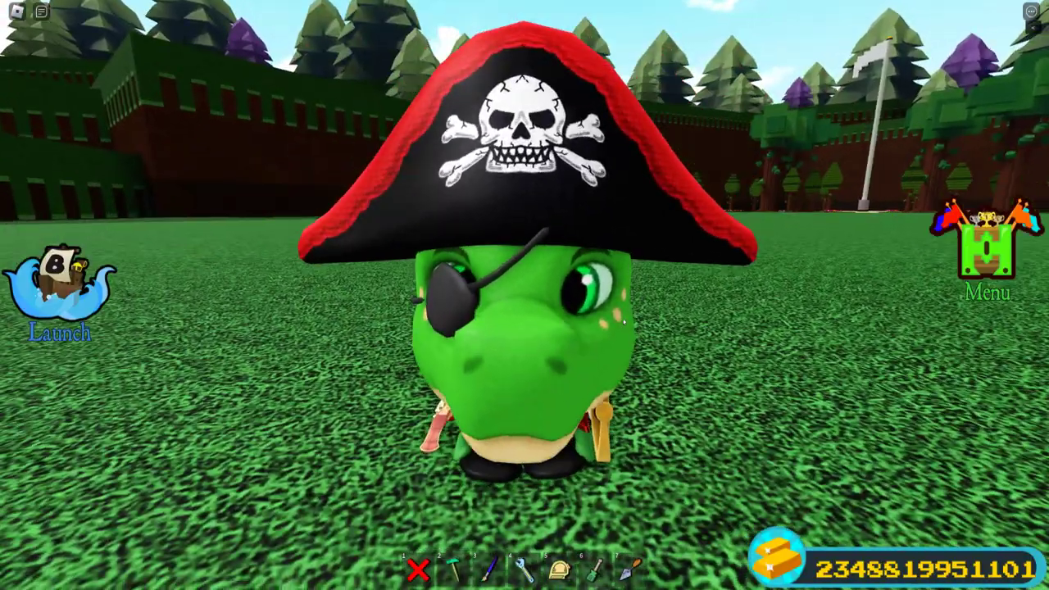
right_drag(623, 323, 623, 323)
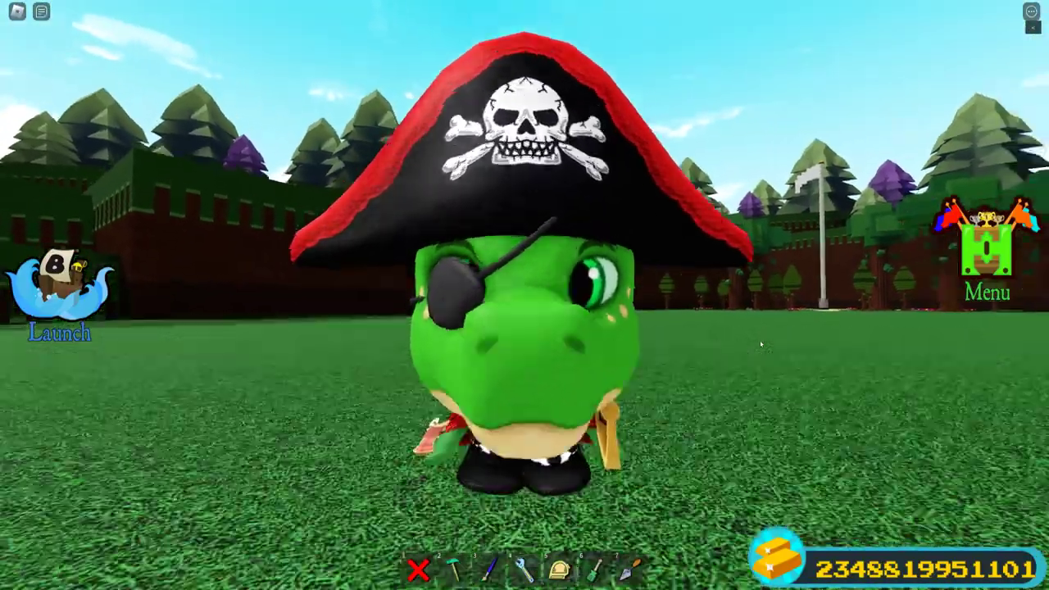
right_drag(760, 345, 761, 345)
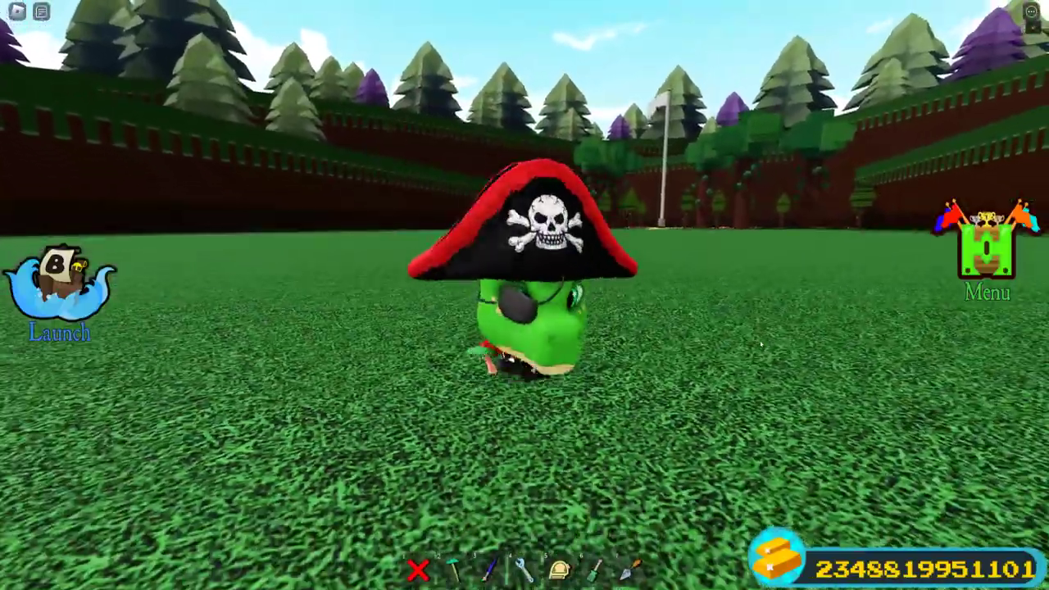
scroll(761, 345, up, 3)
scroll(760, 345, up, 2)
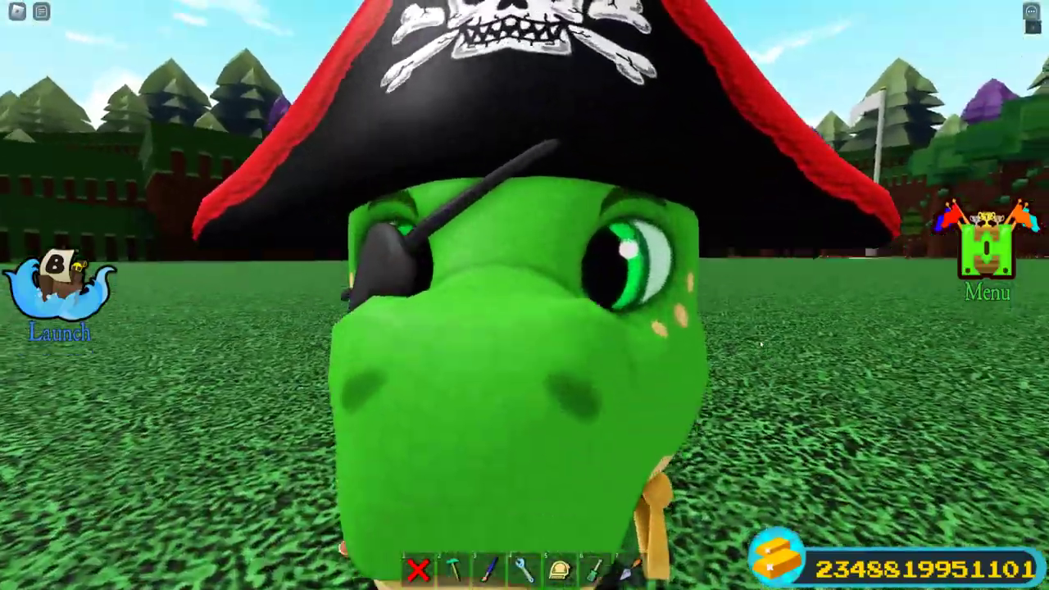
scroll(761, 345, down, 3)
right_drag(761, 345, 760, 345)
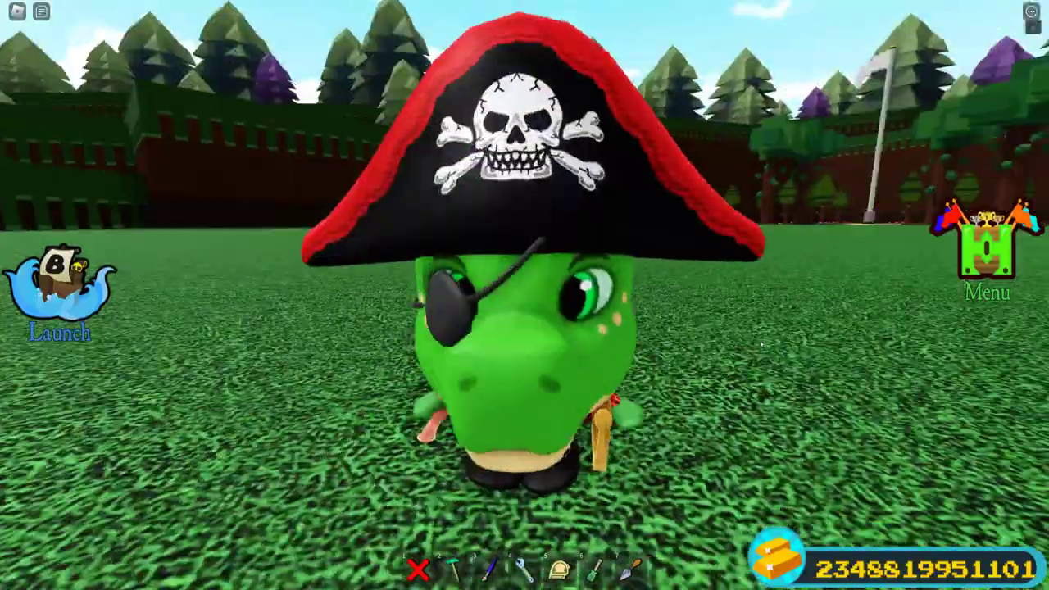
scroll(761, 345, down, 3)
right_drag(761, 345, 760, 345)
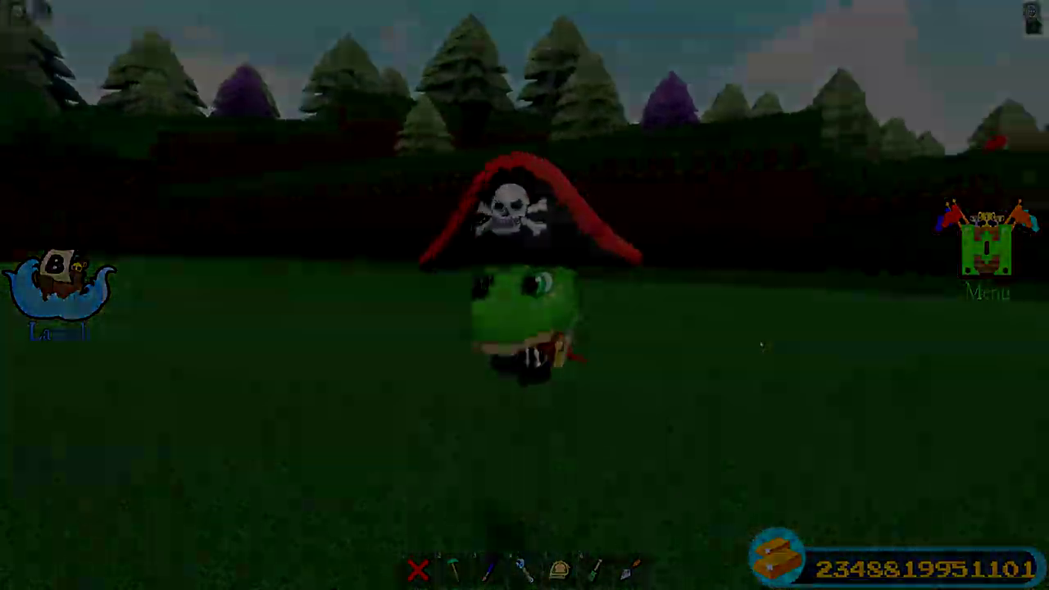